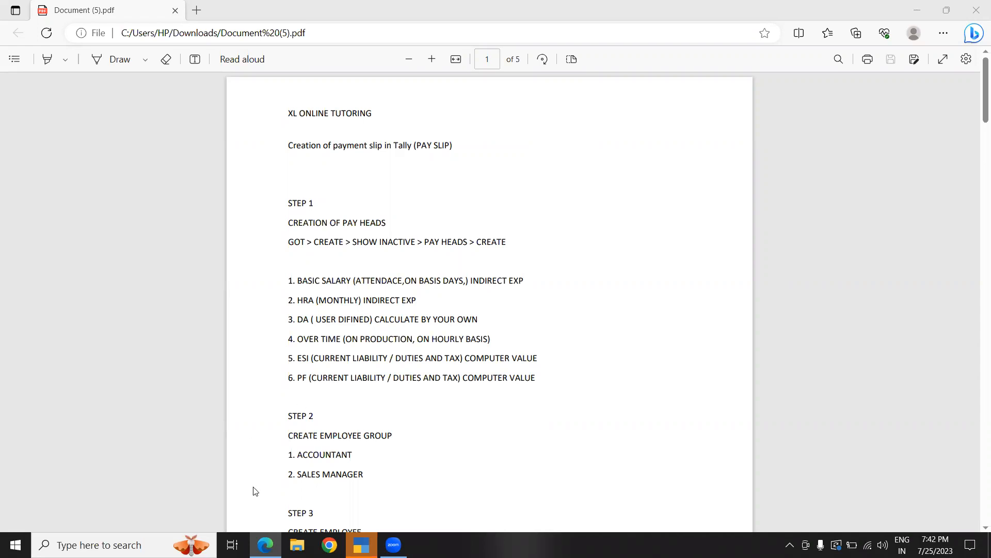
- Switch to TallyPrime and continue in Educational Mode
left_click(361, 544)
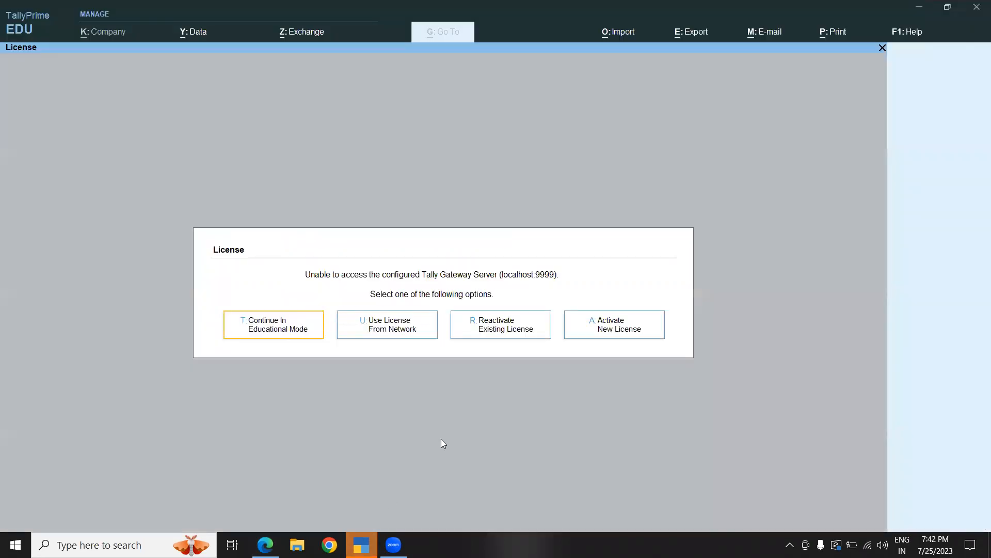
left_click(294, 324)
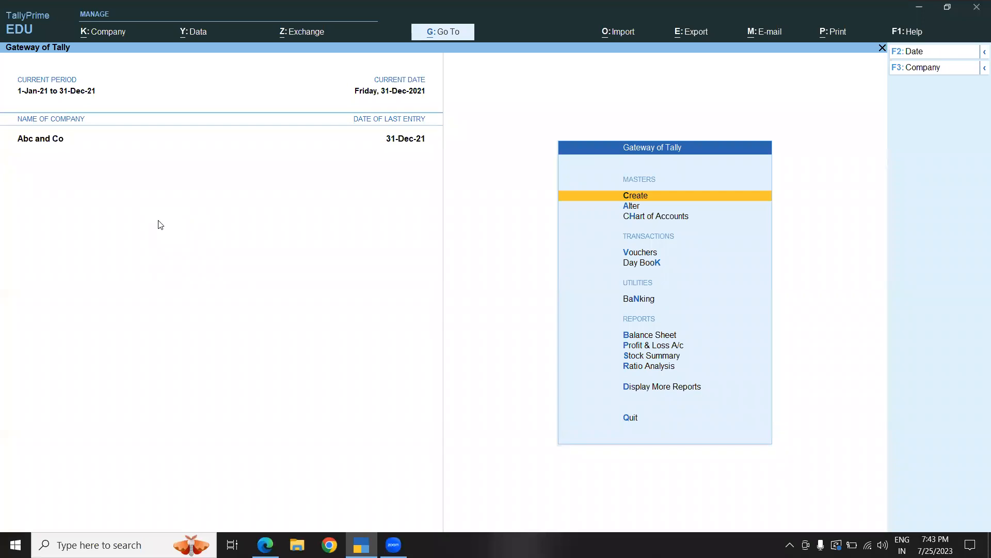
- Start creating a new company named PAYROL INDIA
left_click(93, 39)
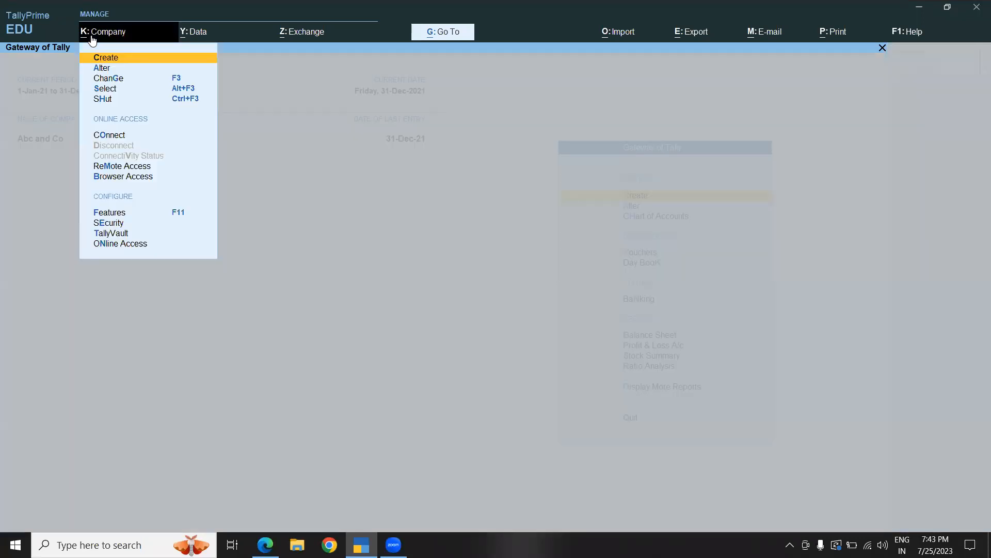
left_click(157, 59)
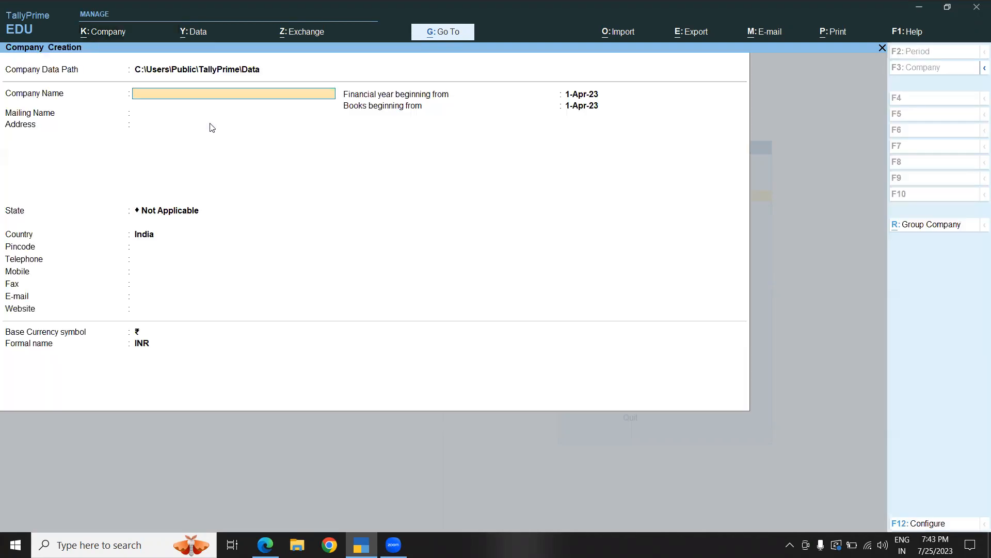
type("PAYROL INDIA")
- Set the company's state to Karnataka
left_click(153, 217)
type("KA")
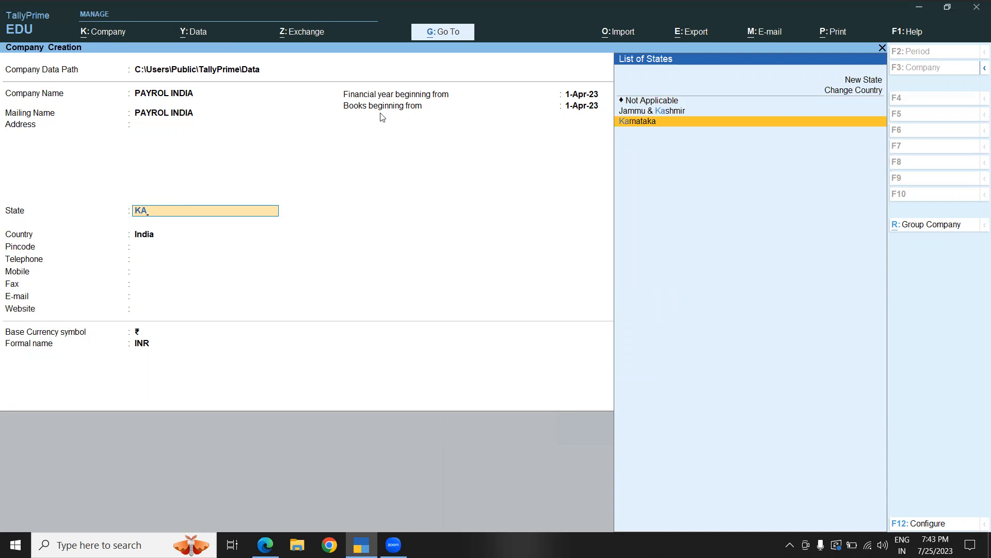
left_click(627, 115)
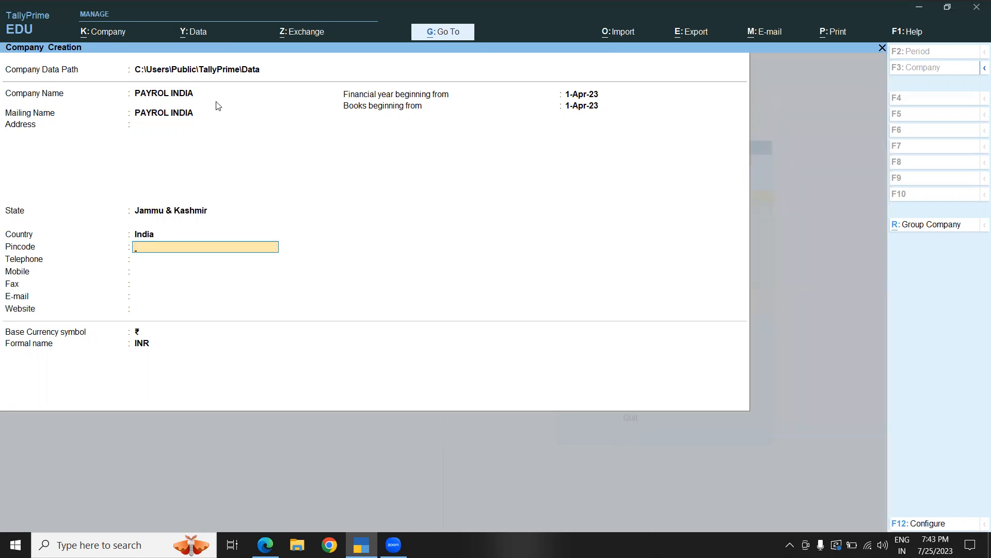
left_click(172, 211)
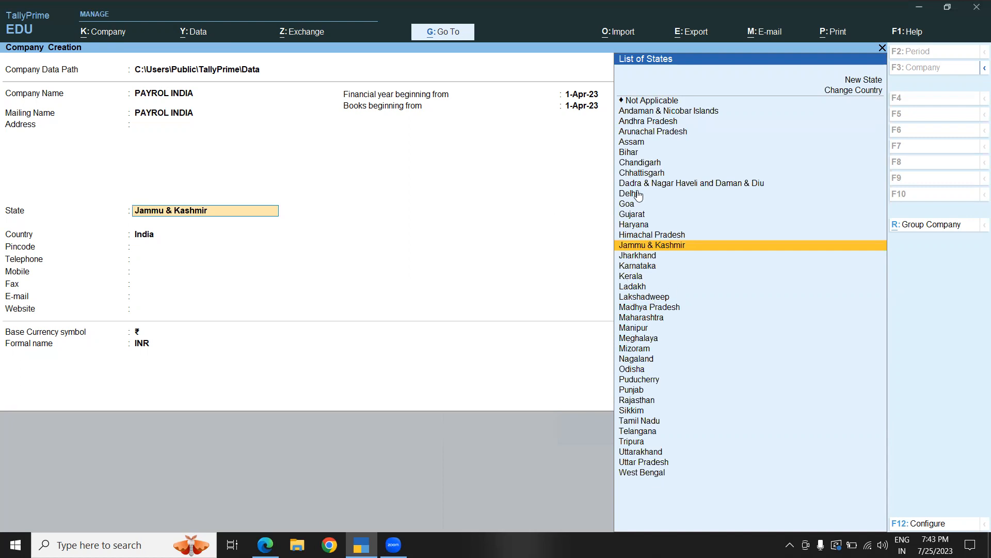
type("K")
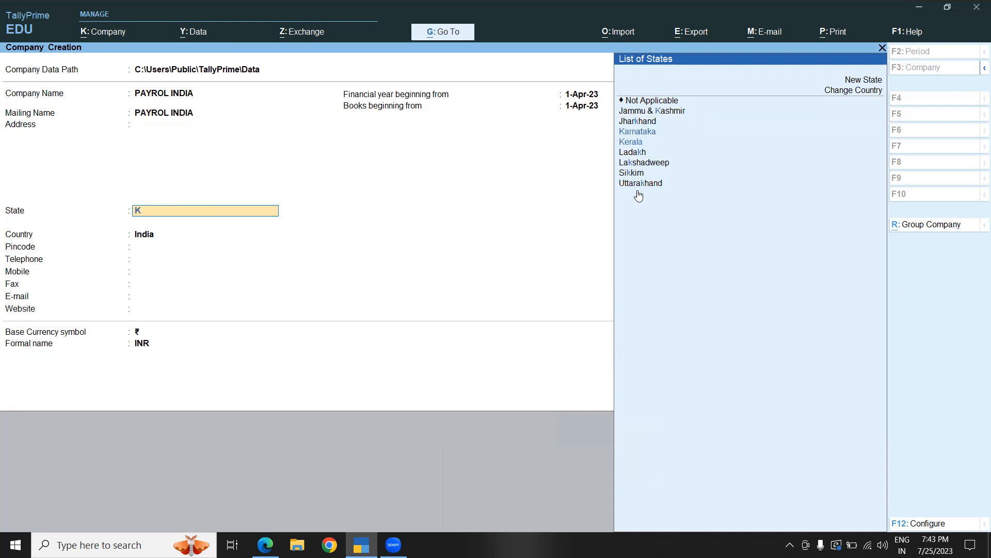
left_click(631, 135)
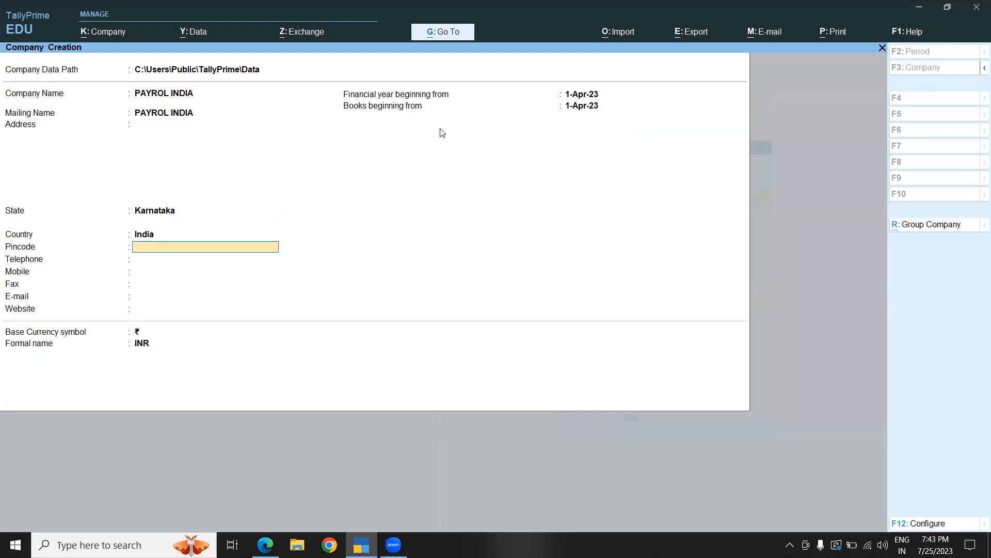
- Fill in the company's two-line postal address
left_click(158, 125)
type("MA")
key("BackSpace")
type("athikere")
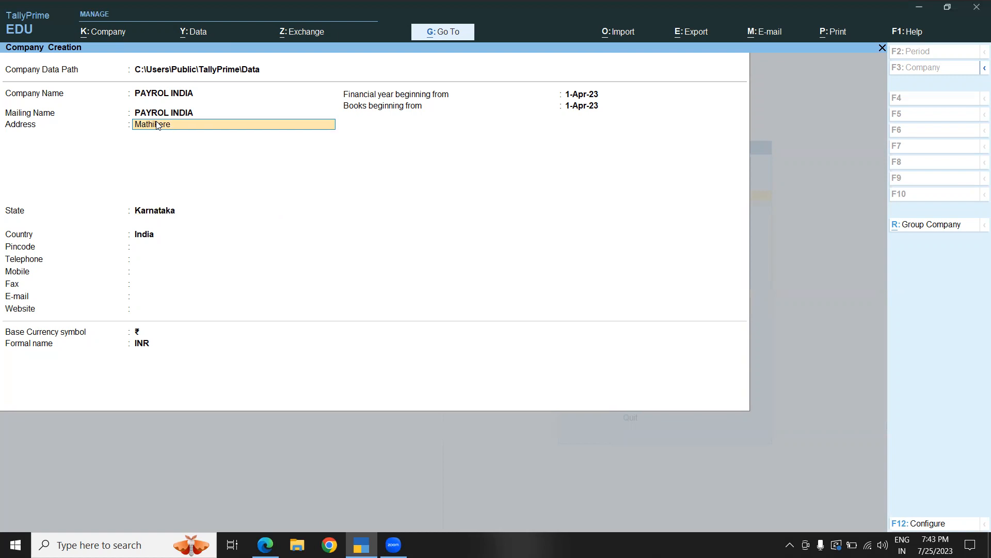
type(", Bangalore")
key("Return")
type("Karnataka")
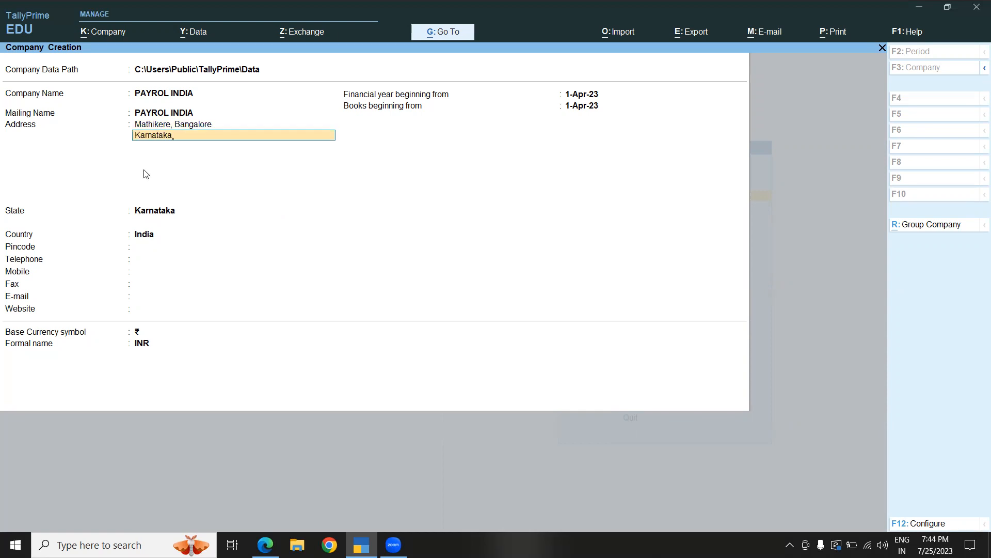
key("Return")
key("Return")
key("Return")
- Enter the company's pincode, telephone, mobile and fax numbers
key("Return")
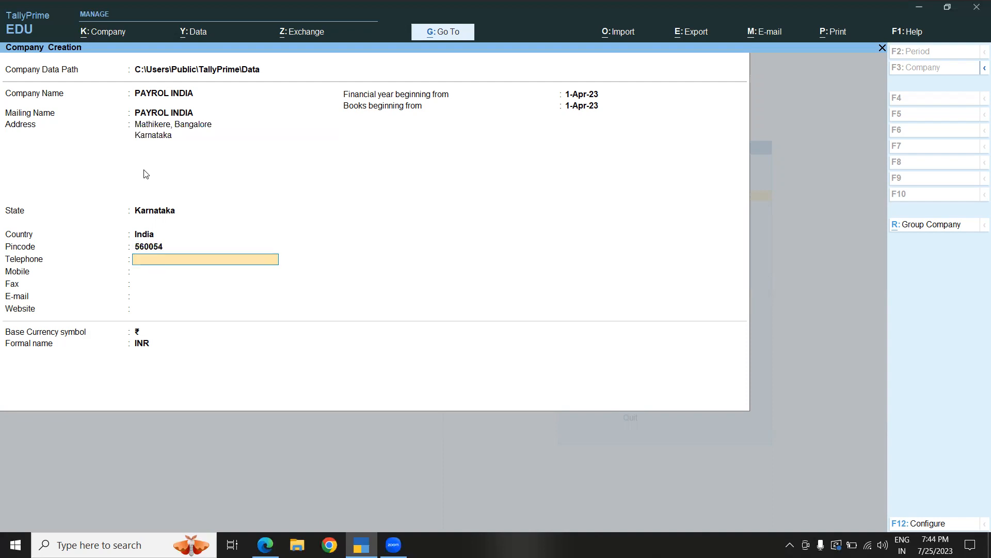
key("Return")
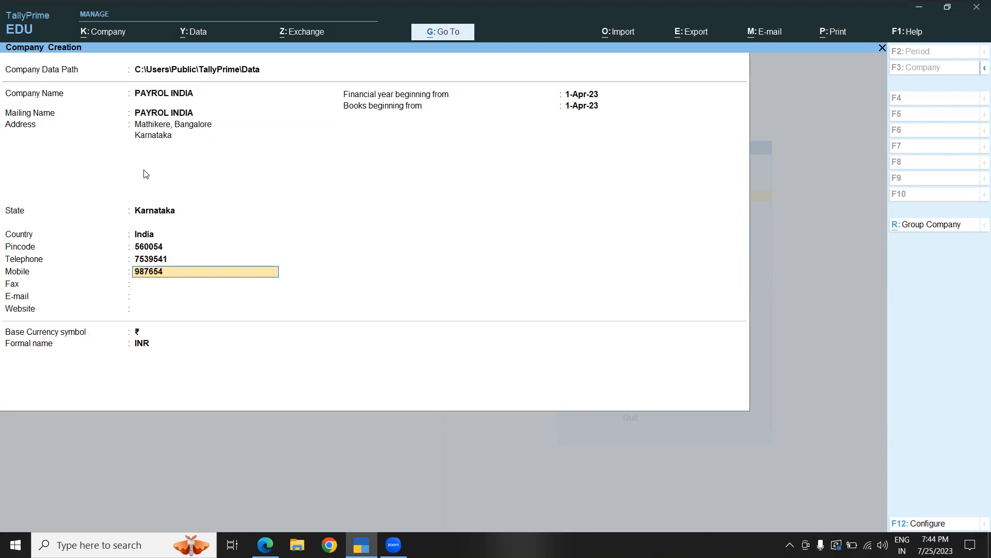
key("Return")
key("Return")
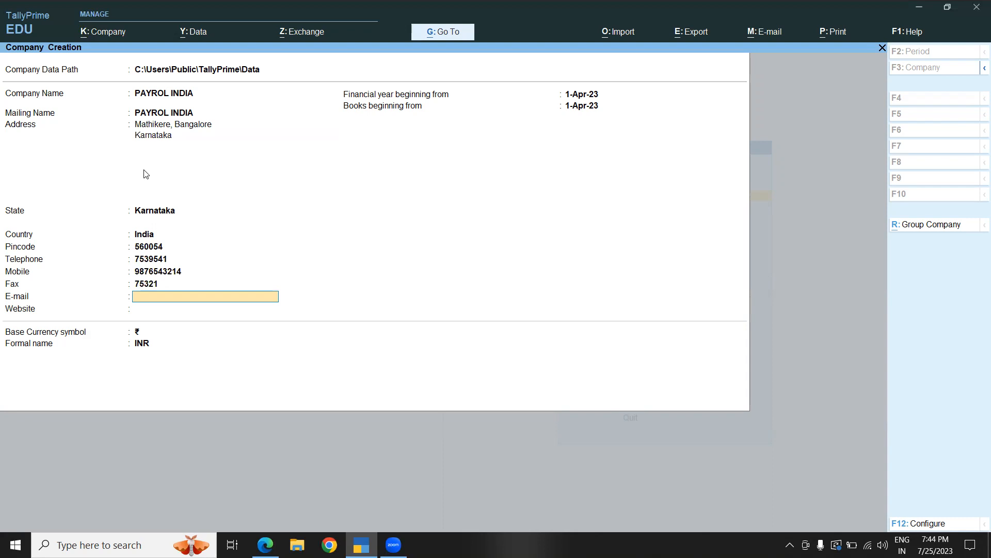
- Fill in the company's e-mail address
key("Return")
key("Return")
key("Return")
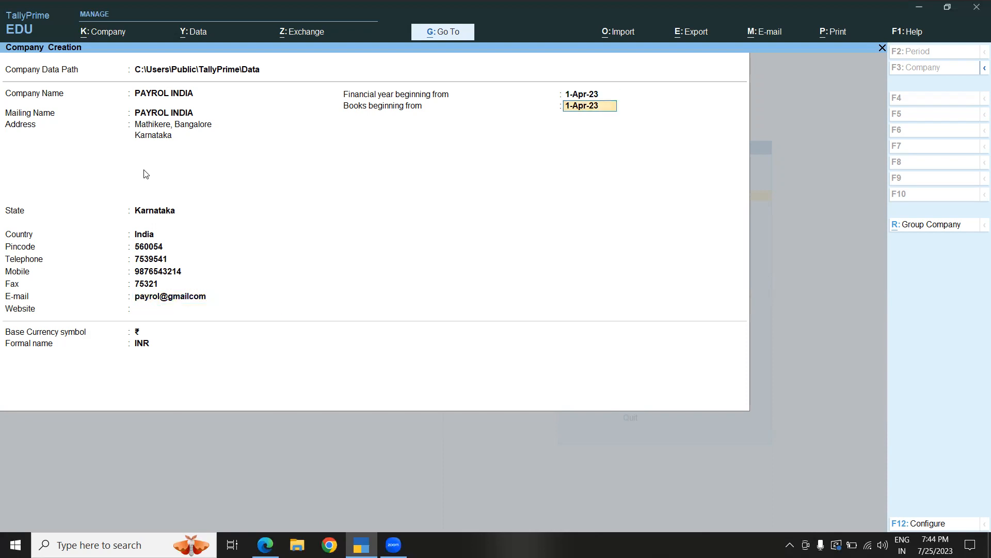
- Accept the default financial year and books dates and the default company features to finish creating the company
key("Return")
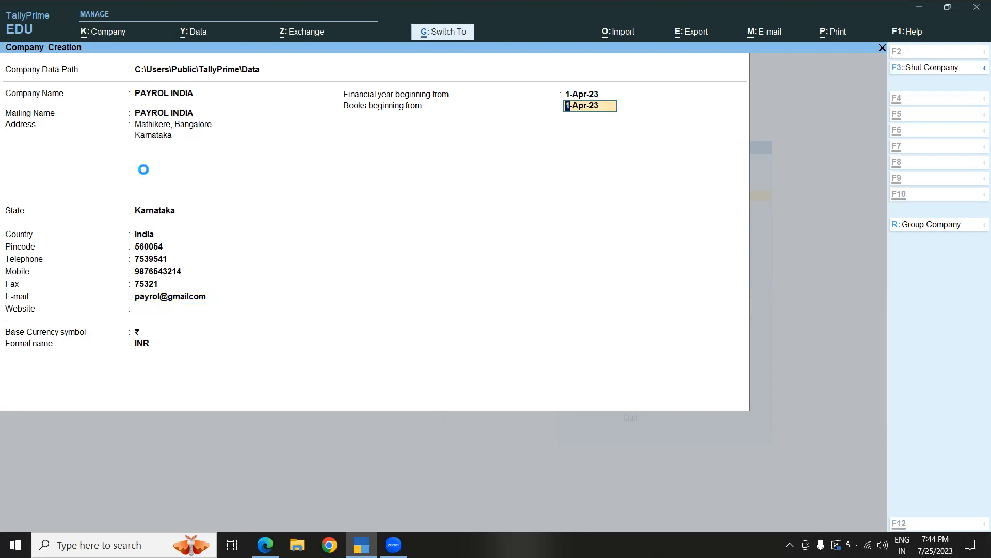
key("ctrl")
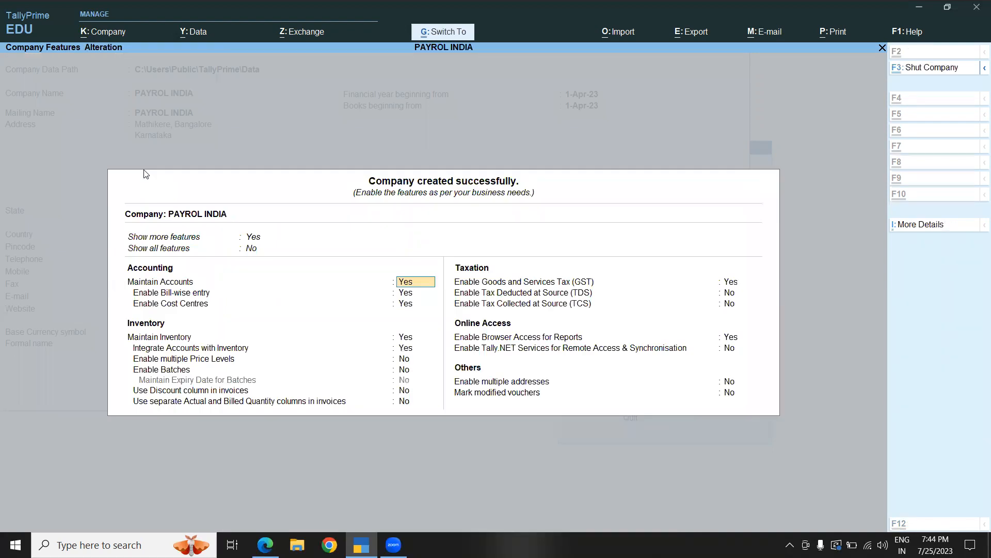
key("ctrl+a")
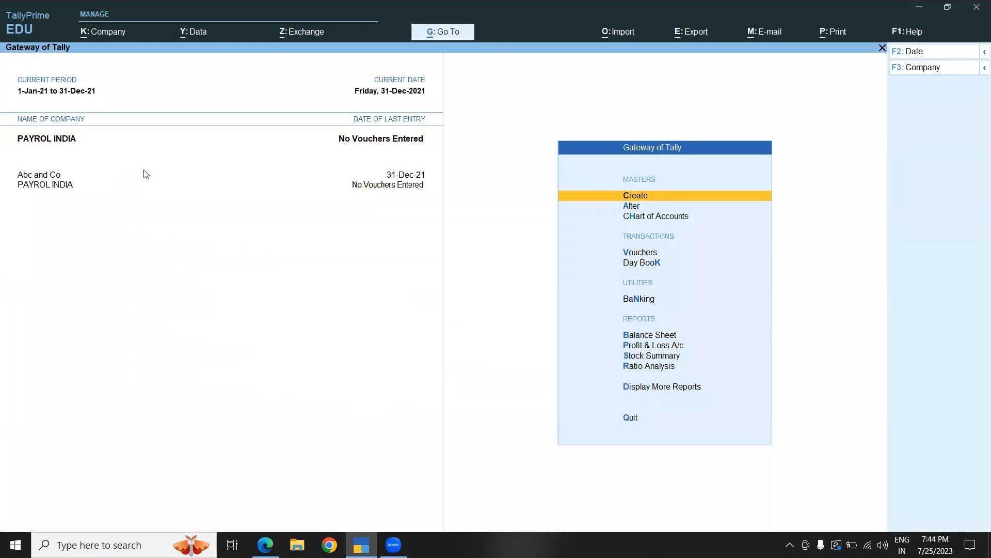
- Open master creation and expand the list to show more and inactive masters
left_click(633, 195)
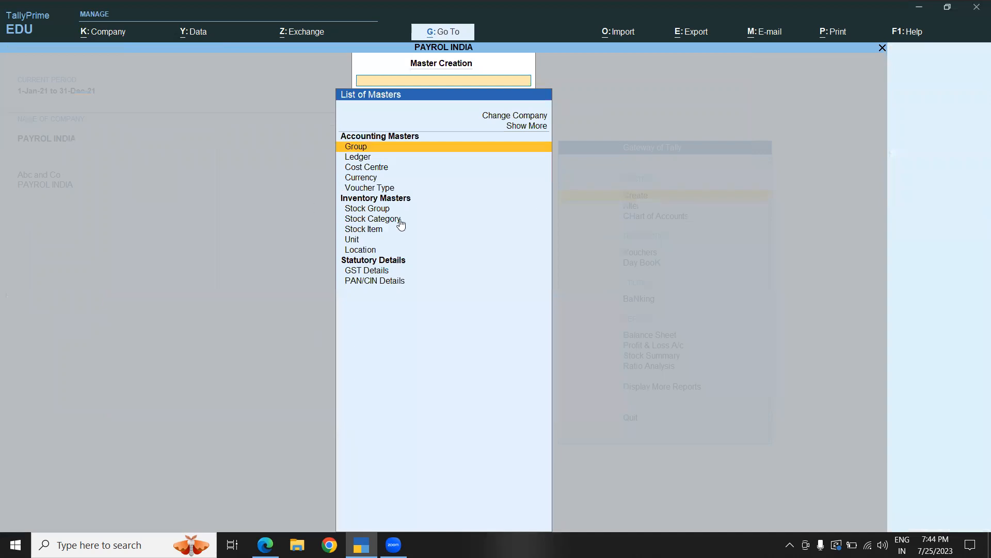
left_click(525, 129)
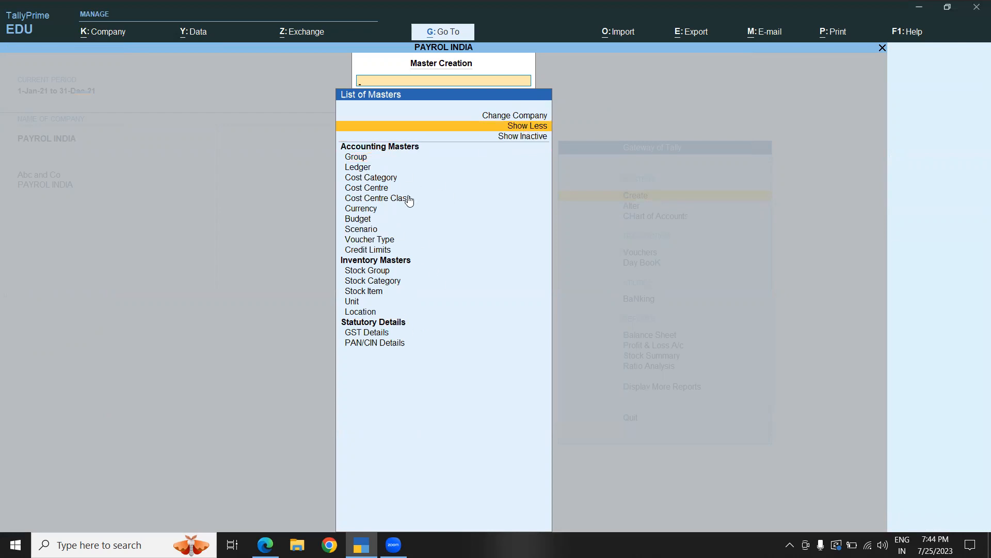
left_click(528, 129)
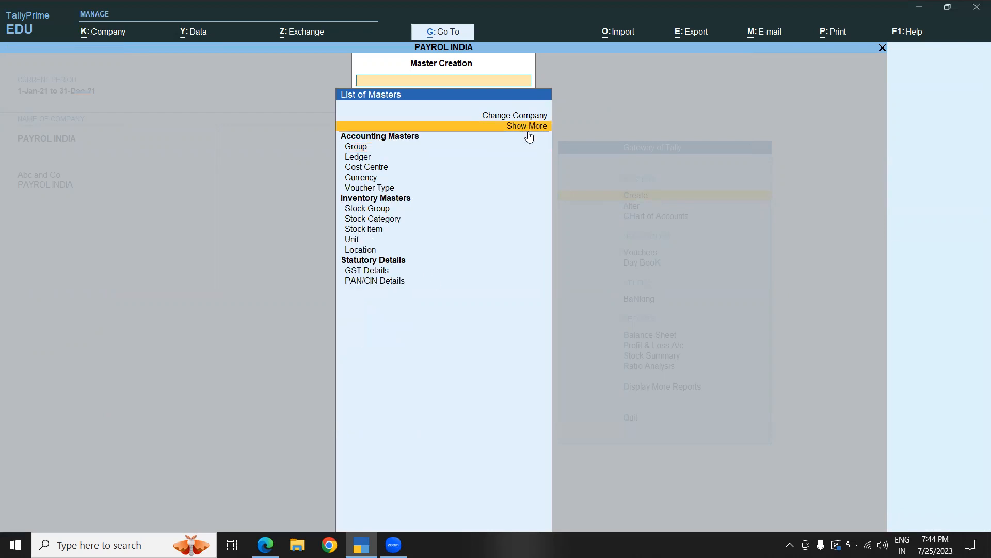
left_click(526, 130)
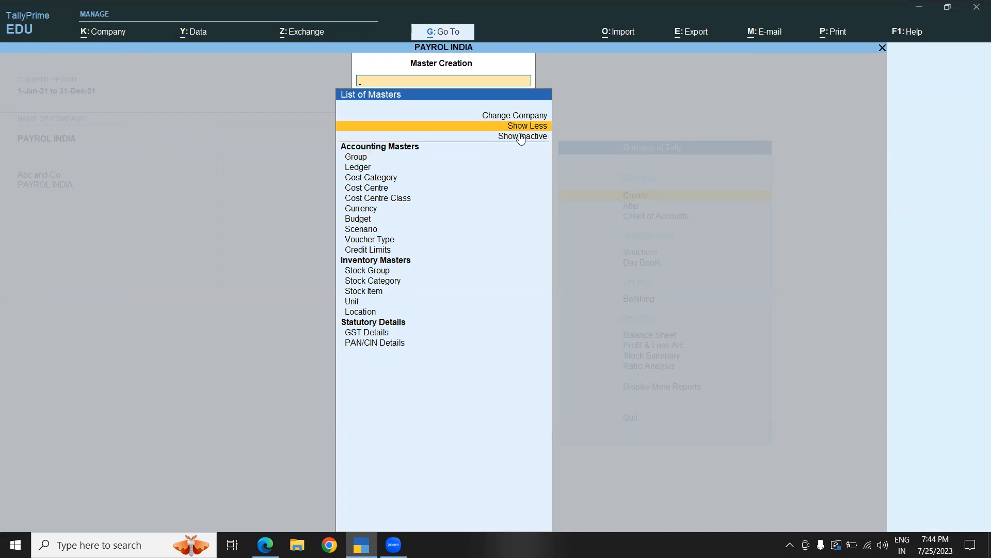
left_click(522, 136)
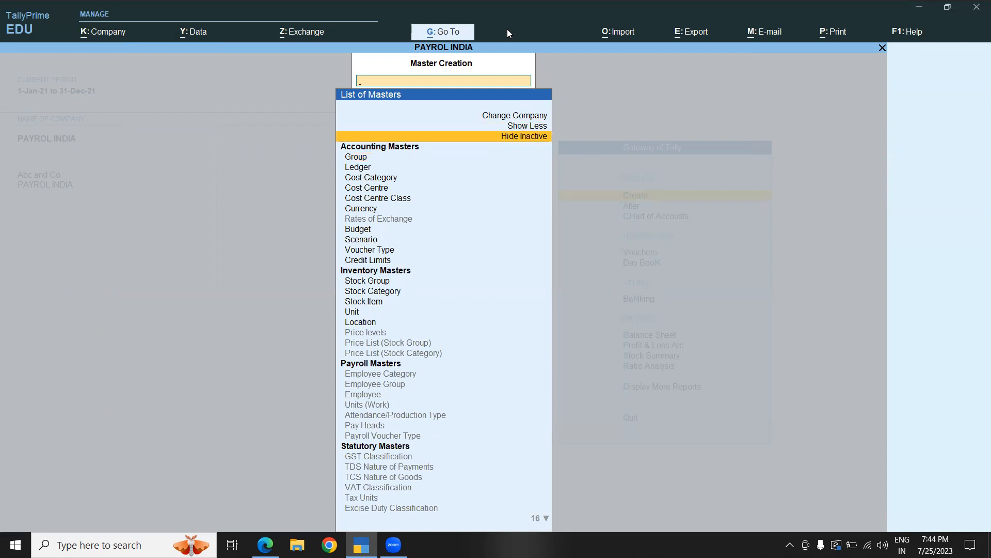
- Start creating a pay head, enabling the Payroll feature for the company
left_click(340, 355)
mouse_move(338, 355)
left_mouse_down()
mouse_move(453, 399)
mouse_move(471, 447)
mouse_move(478, 441)
left_mouse_up()
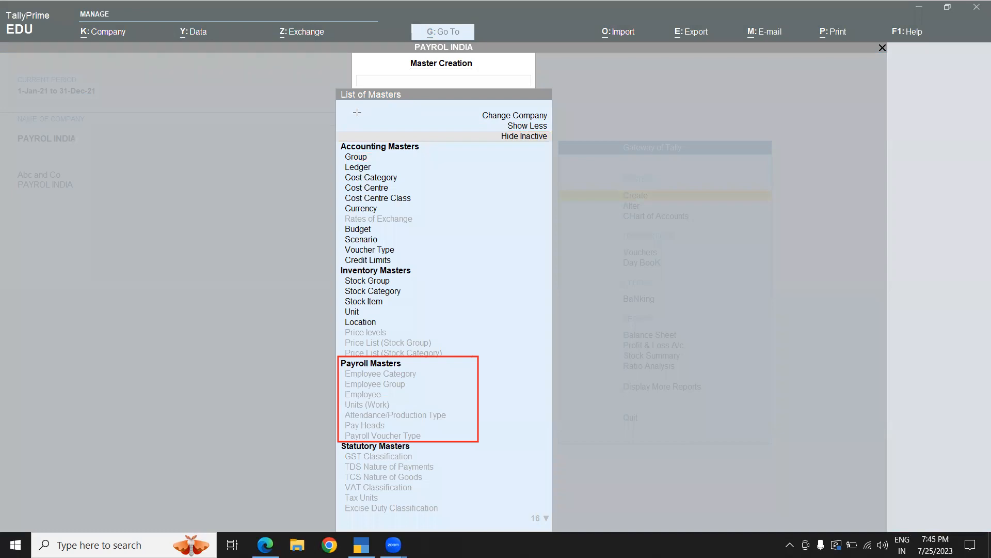
left_click(386, 420)
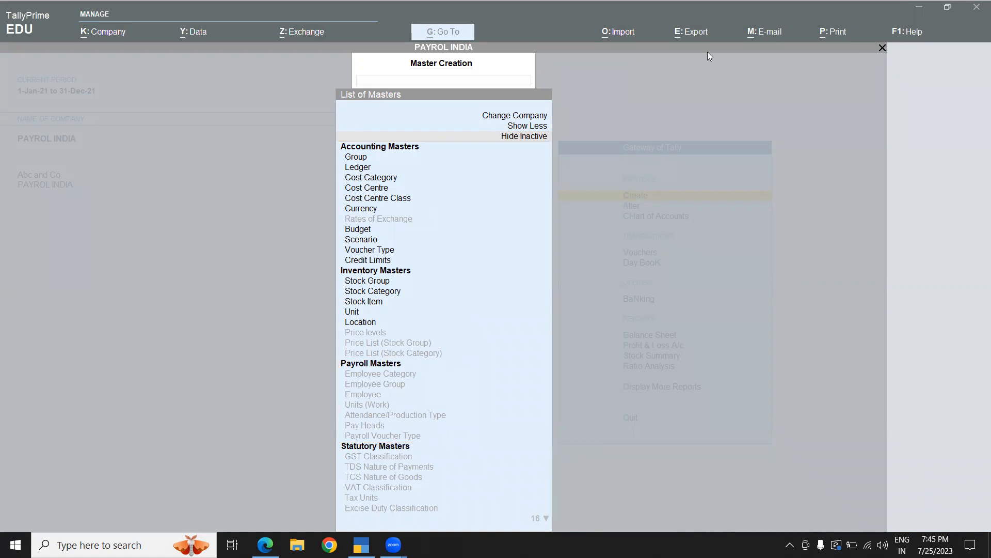
left_click(355, 428)
left_click(354, 426)
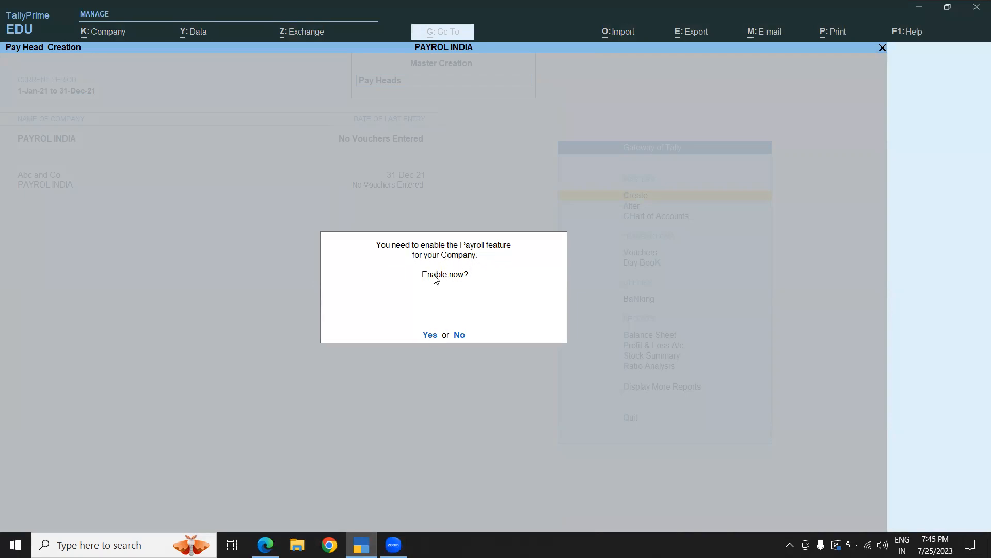
left_click(430, 336)
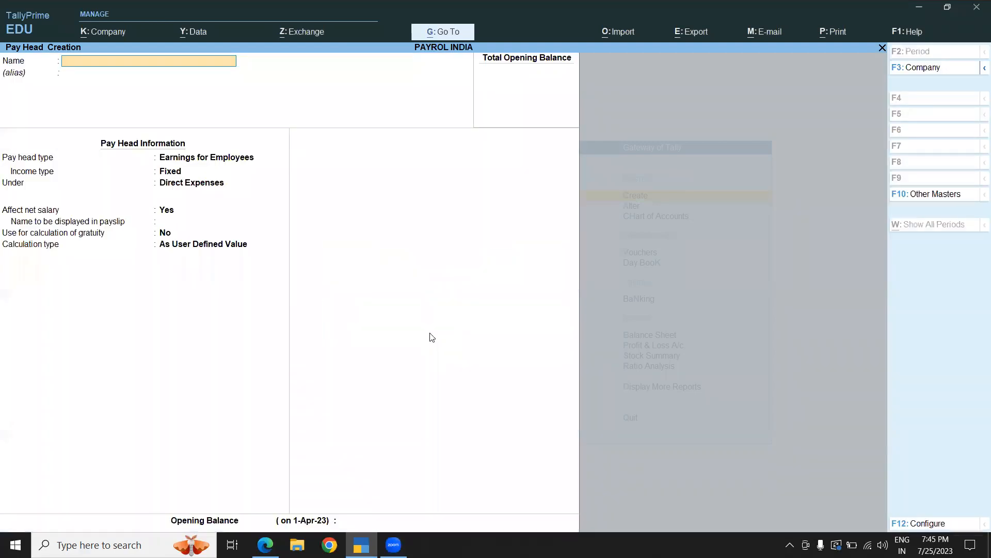
- Switch to the PDF instructions and review the list of pay heads to create
left_click(265, 545)
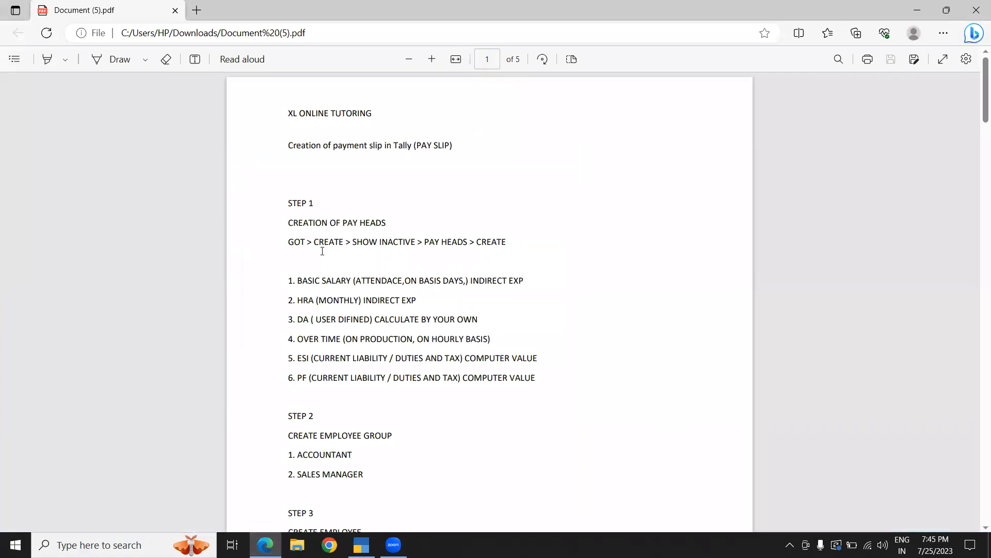
mouse_move(297, 281)
left_mouse_down()
mouse_move(355, 293)
mouse_move(319, 301)
mouse_move(293, 282)
left_mouse_up()
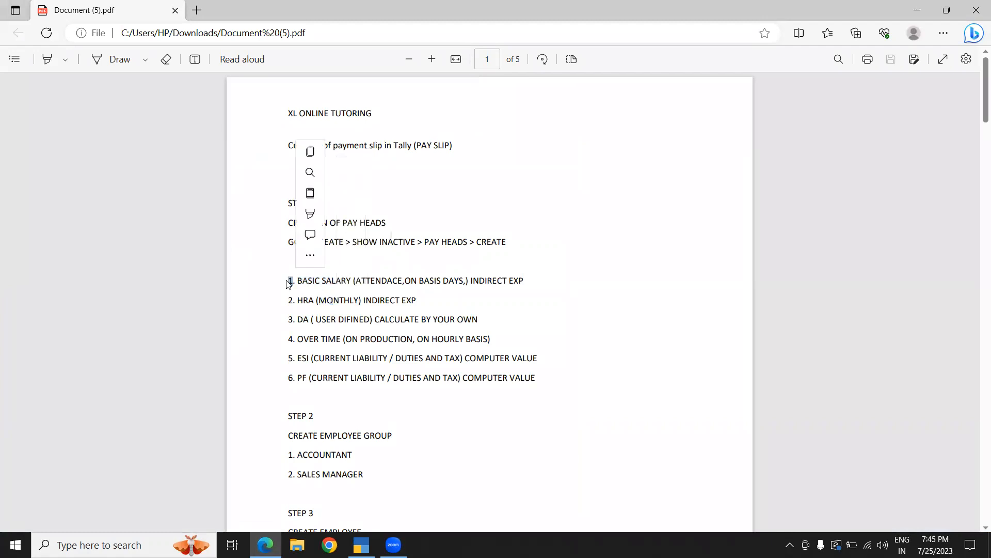
left_click(306, 303)
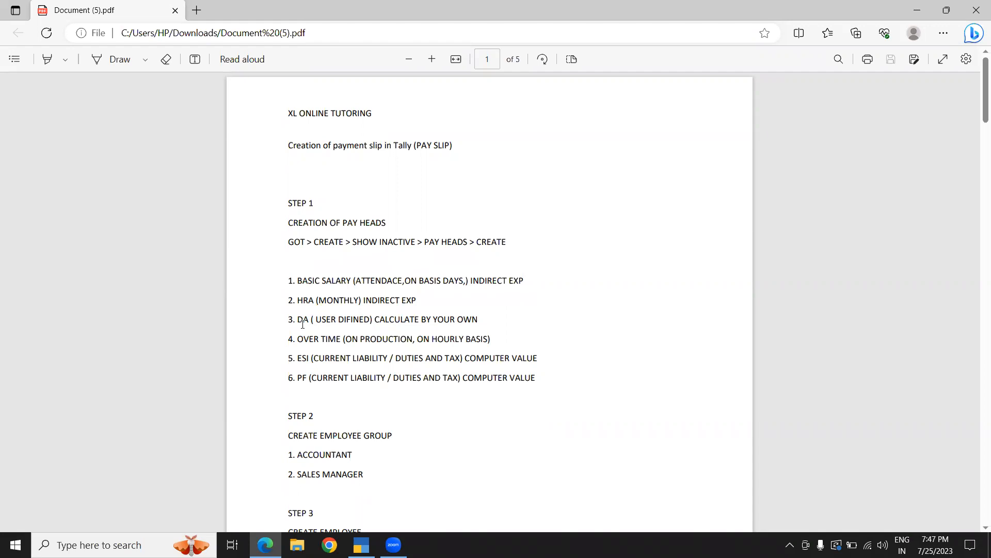
- Return to TallyPrime and name the pay head Basic Salary
key("alt+Tab")
type("Basic Salar")
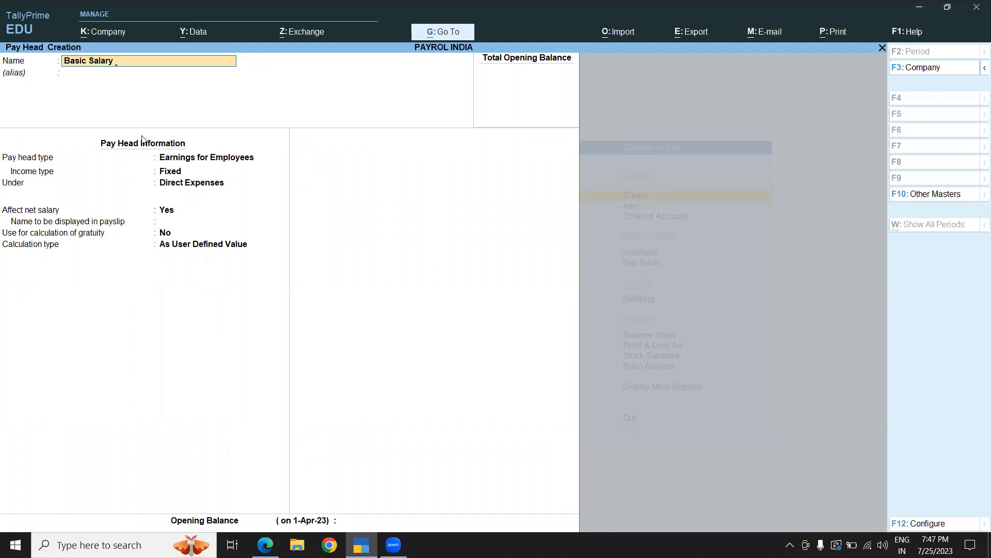
type("y")
key("Return")
key("Return")
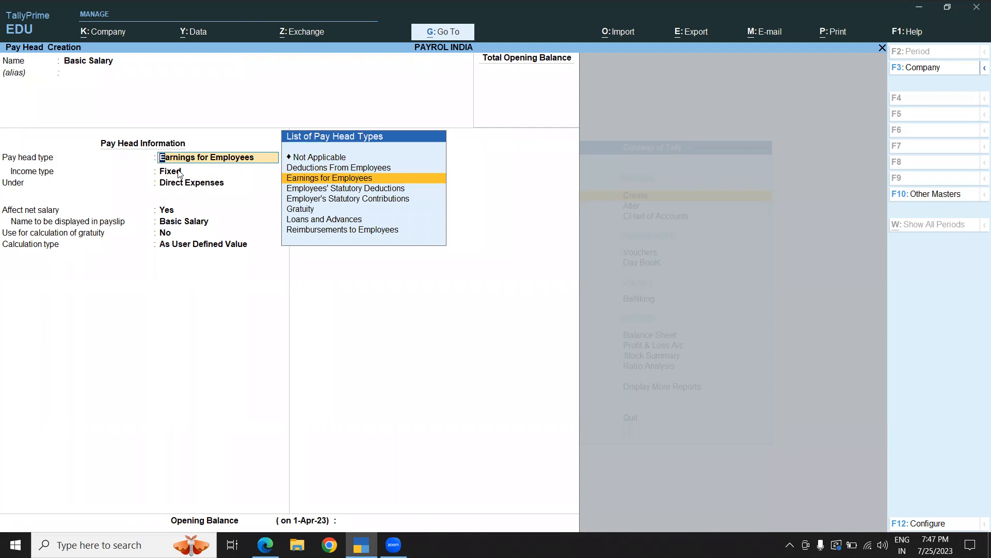
- Keep Earnings for Employees with Fixed income type and place the pay head under Indirect Expenses
key("Return")
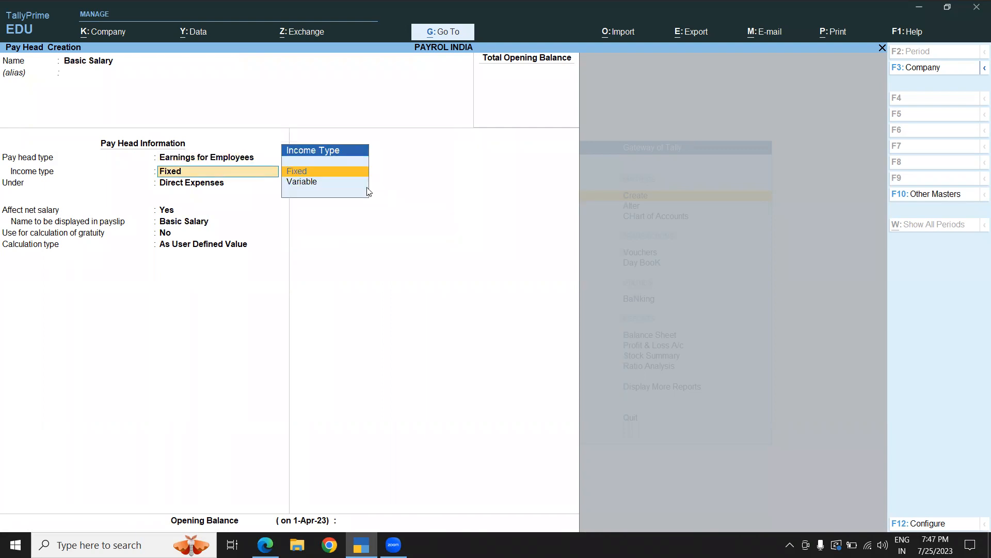
key("Return")
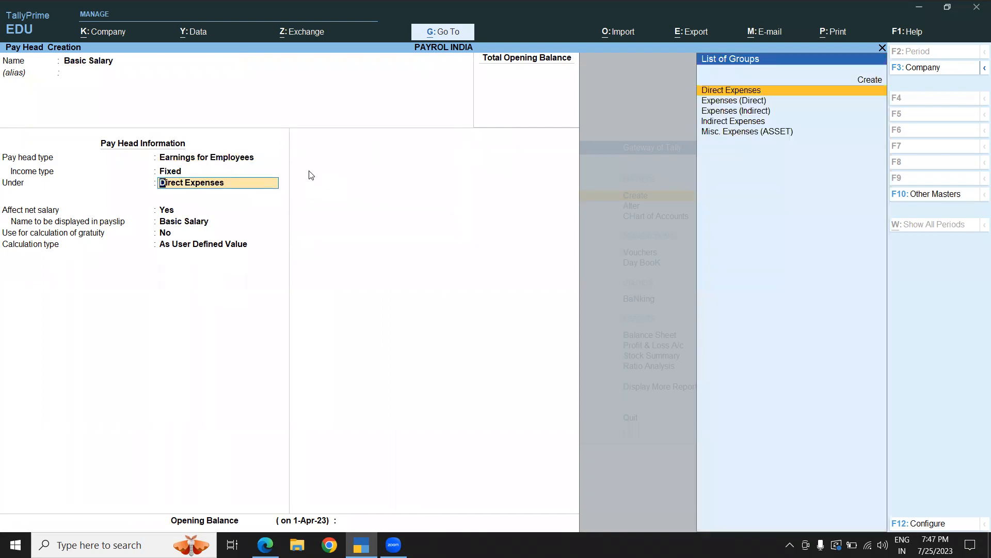
left_click(726, 123)
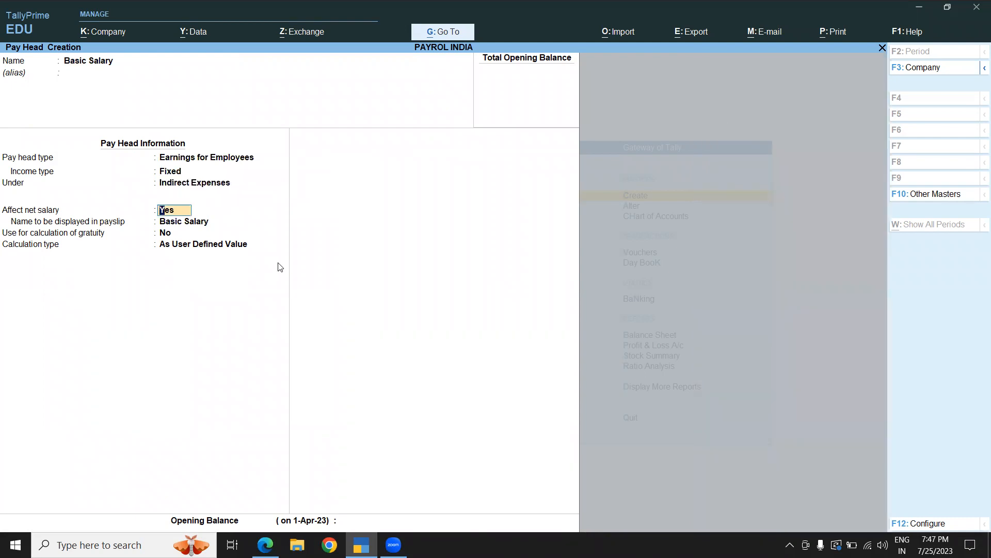
- Set Basic Salary's calculation type to On Attendance and create a Present attendance type of Attendance / Leave with Pay
left_click(192, 248)
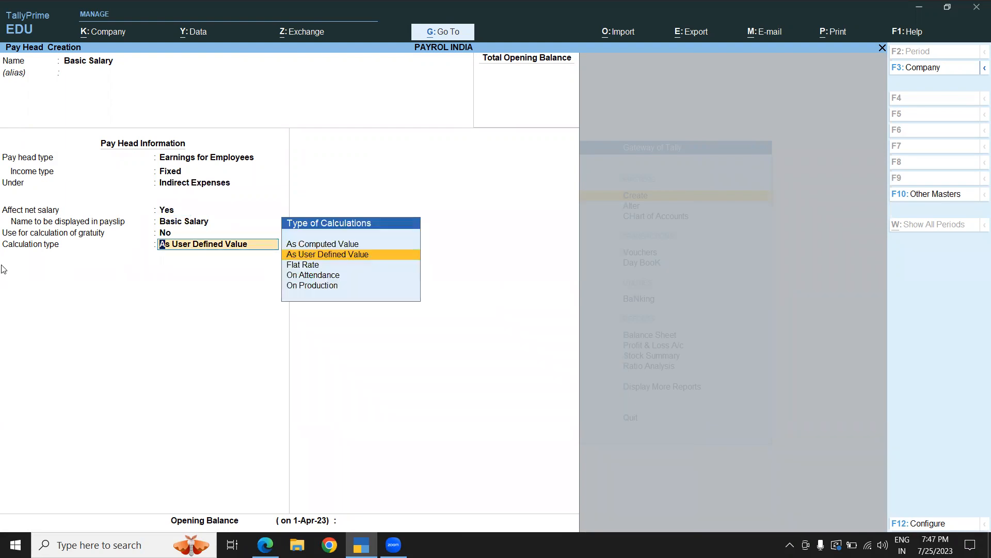
left_click(327, 278)
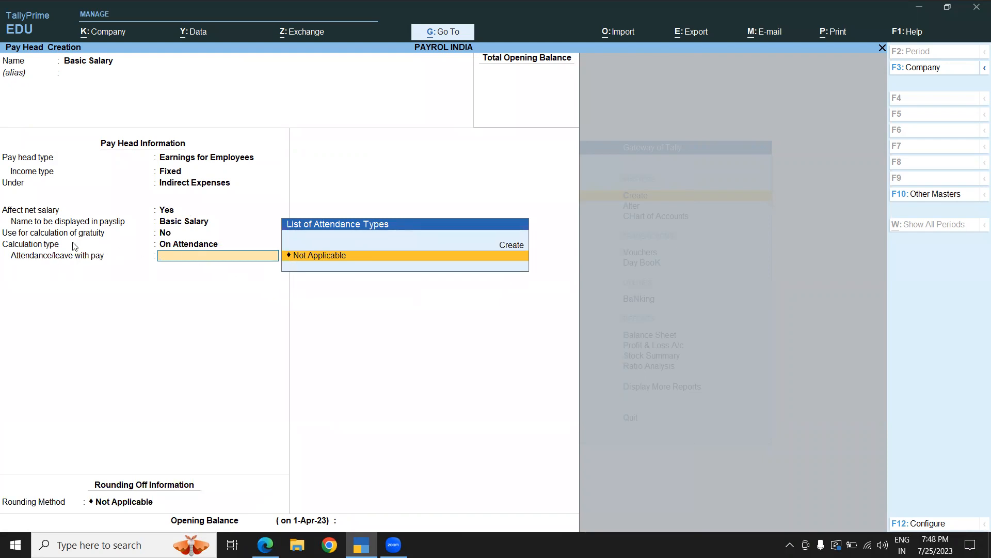
left_click(513, 250)
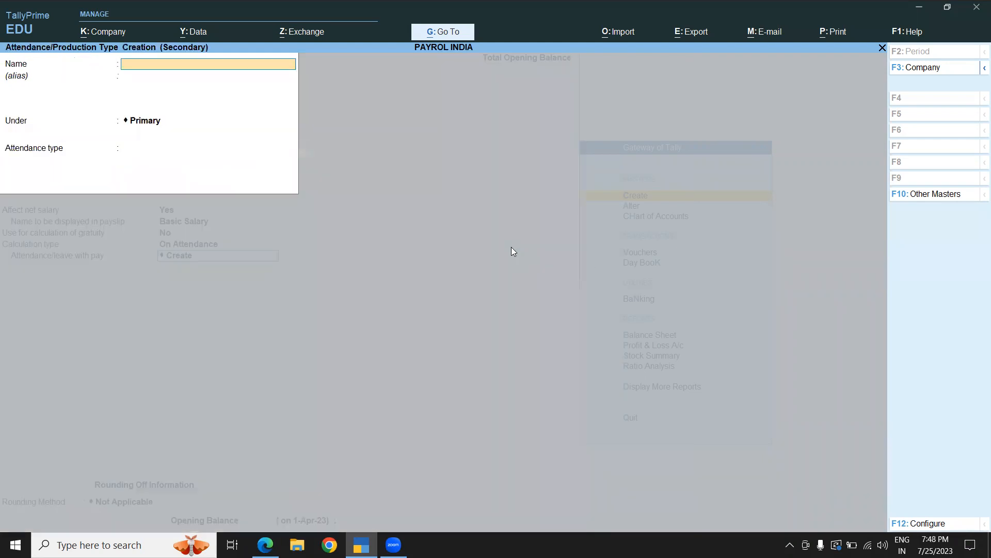
type("Present")
key("Return")
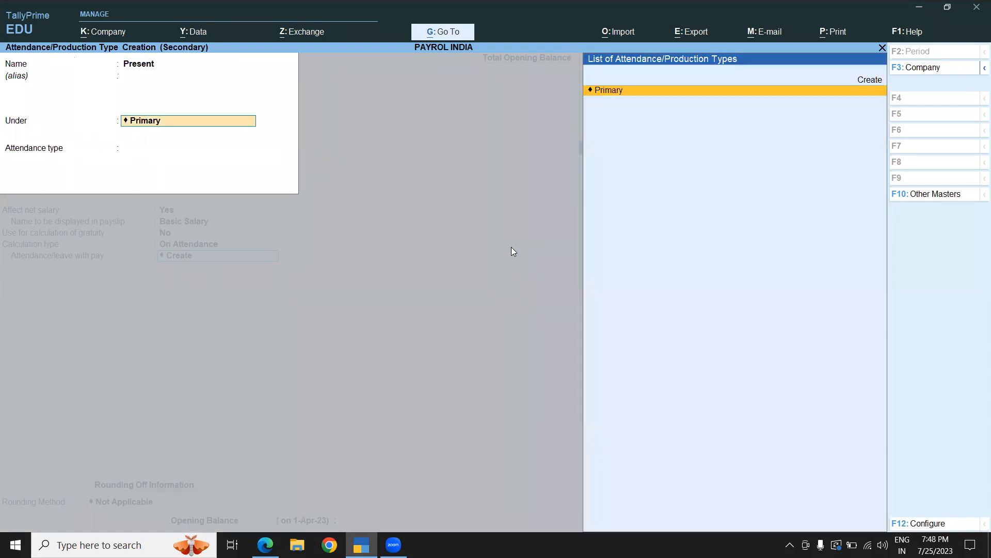
key("Return")
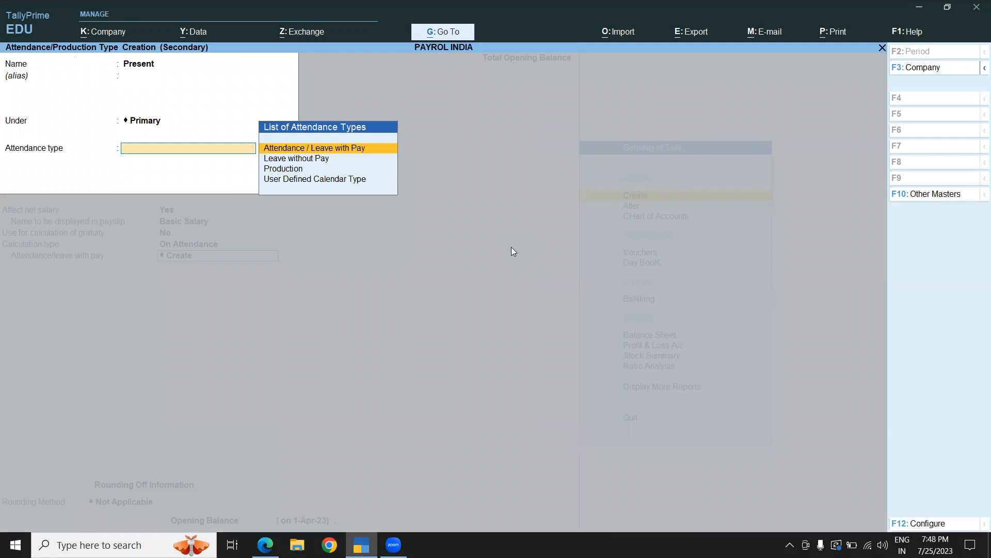
left_click(354, 148)
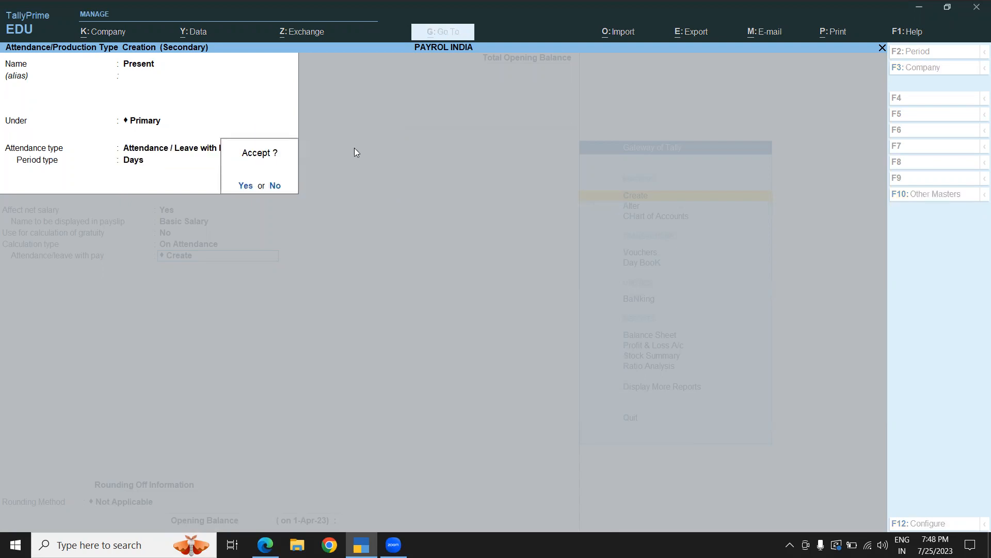
key("Return")
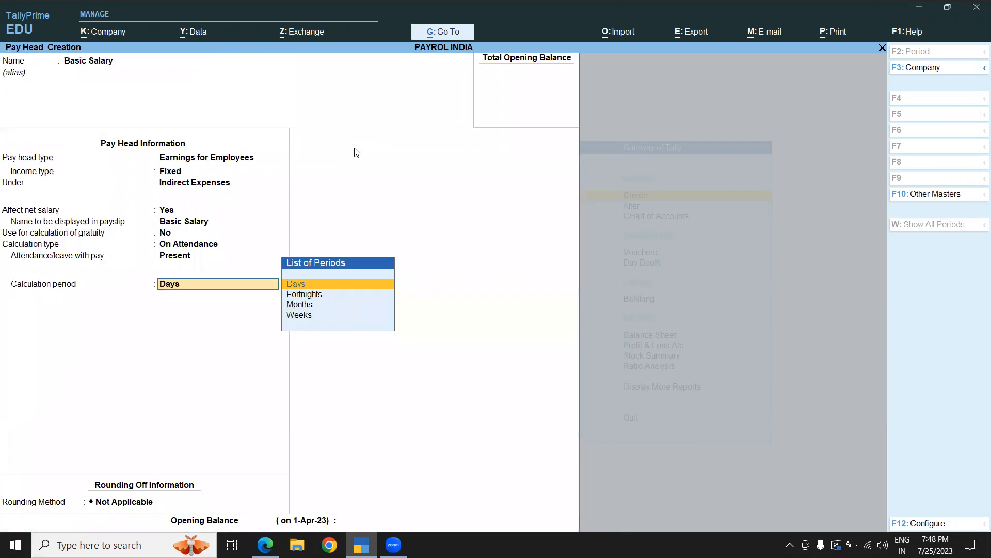
- Keep the calculation period as Days with no rounding and save the Basic Salary pay head
key("ctrl")
key("Return")
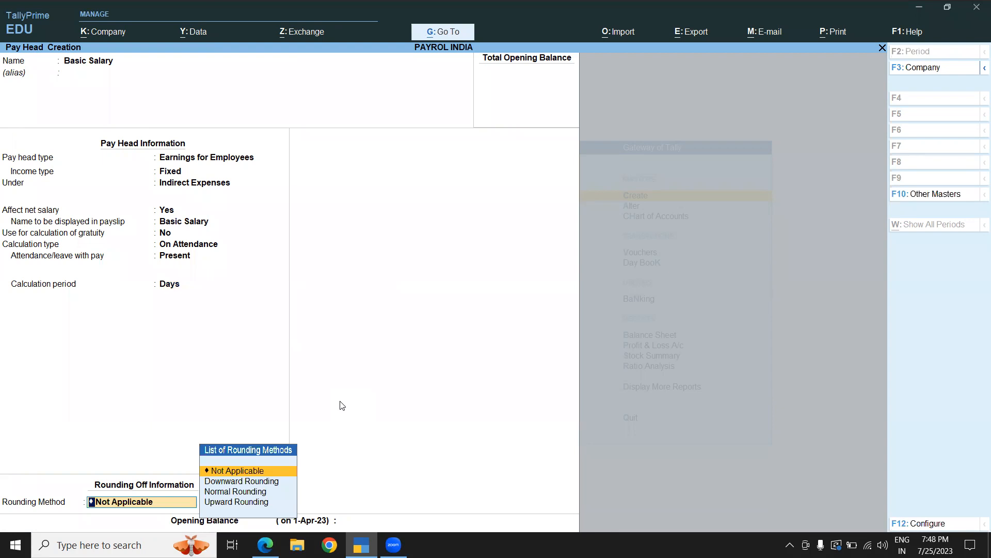
key("Return")
key("Return")
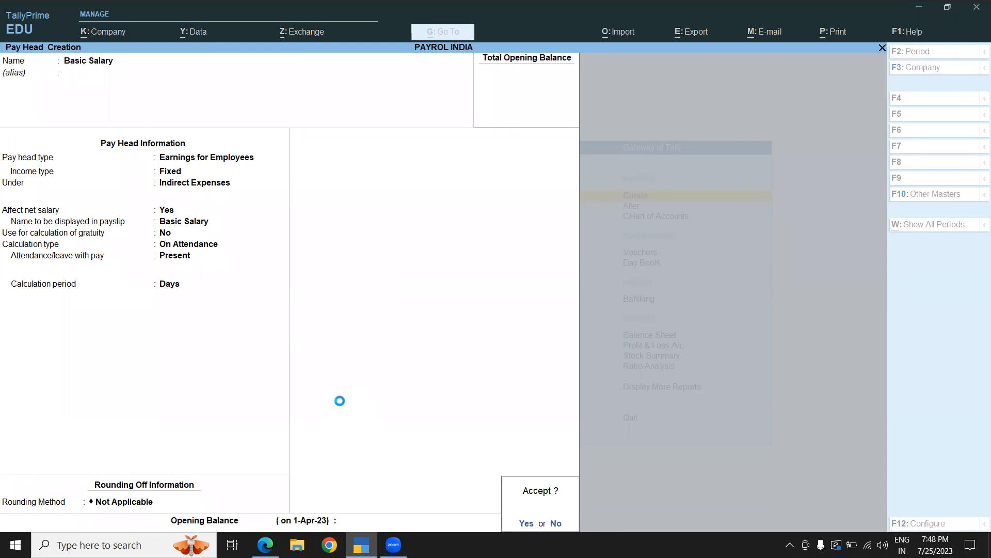
- Create an HRA pay head as Earnings for Employees with Fixed income, placed under Indirect Expenses
key("Return")
type("HRA")
key("Return")
key("Return")
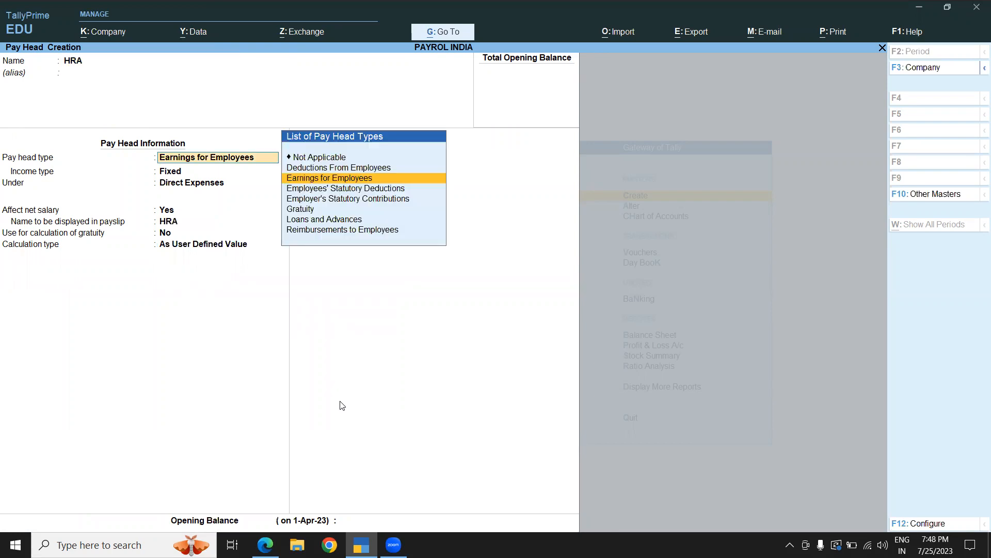
key("Return")
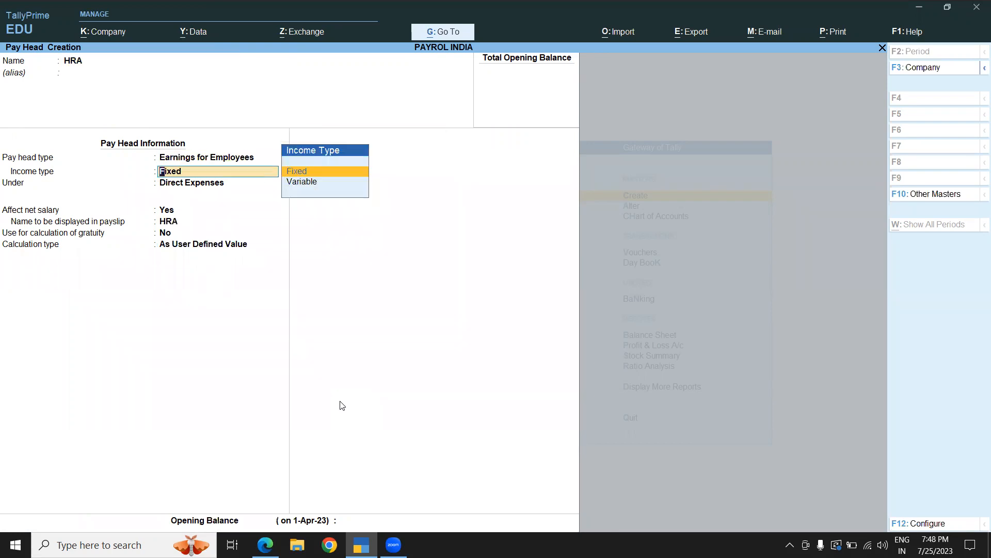
key("Return")
key("Return")
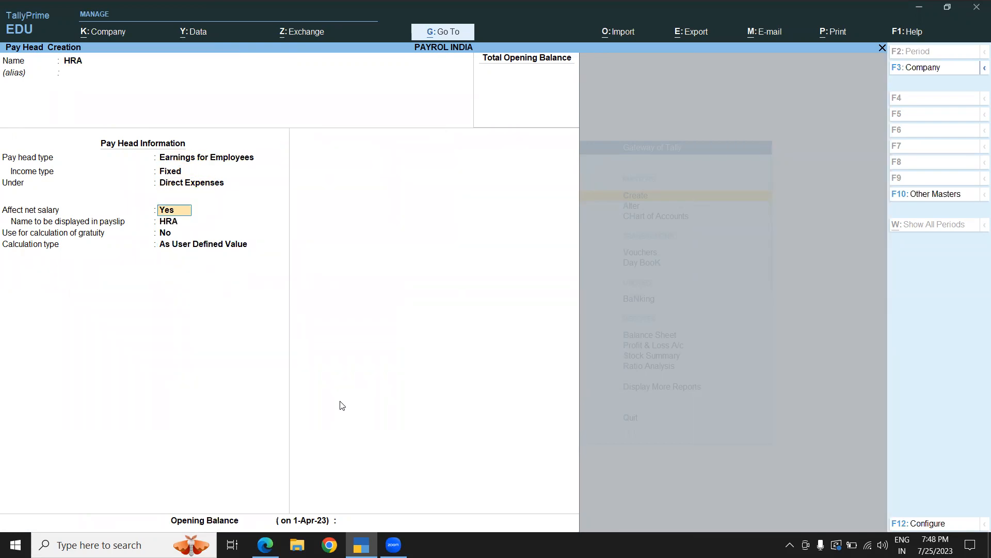
key("BackSpace")
type("I")
key("Return")
key("Return")
key("Return")
key("Return")
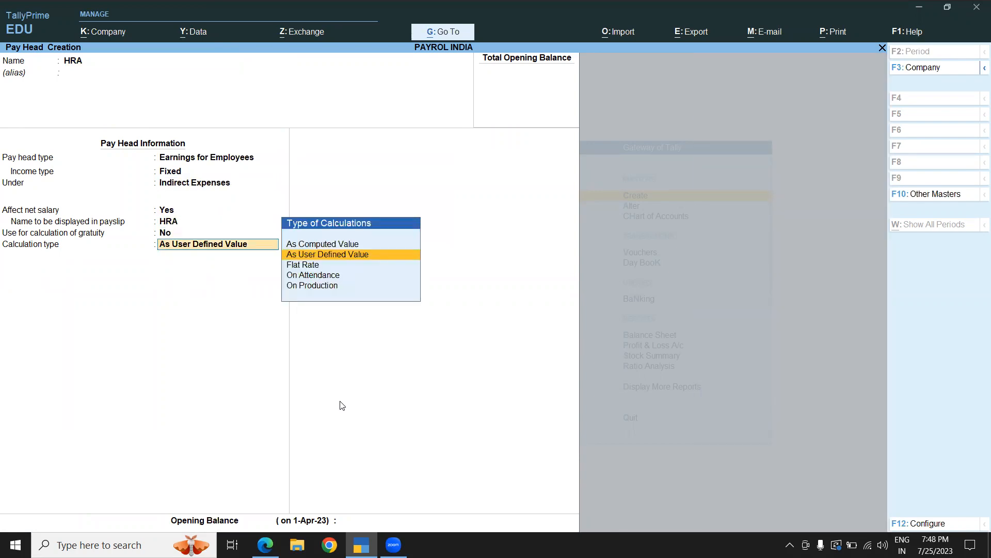
- Set HRA's calculation type to Flat Rate with a Months calculation period and save the pay head
key("Down")
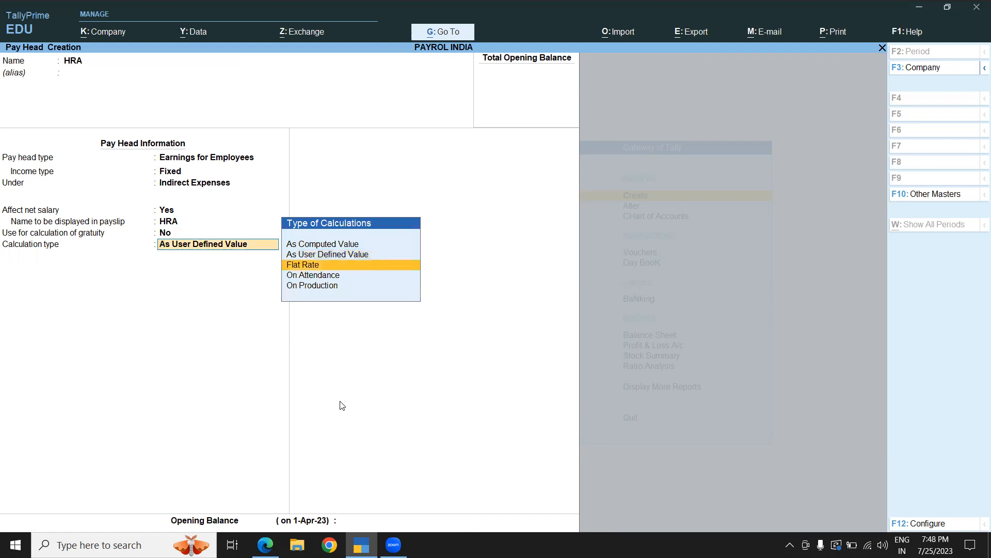
key("Return")
key("Down")
key("Down")
key("Down")
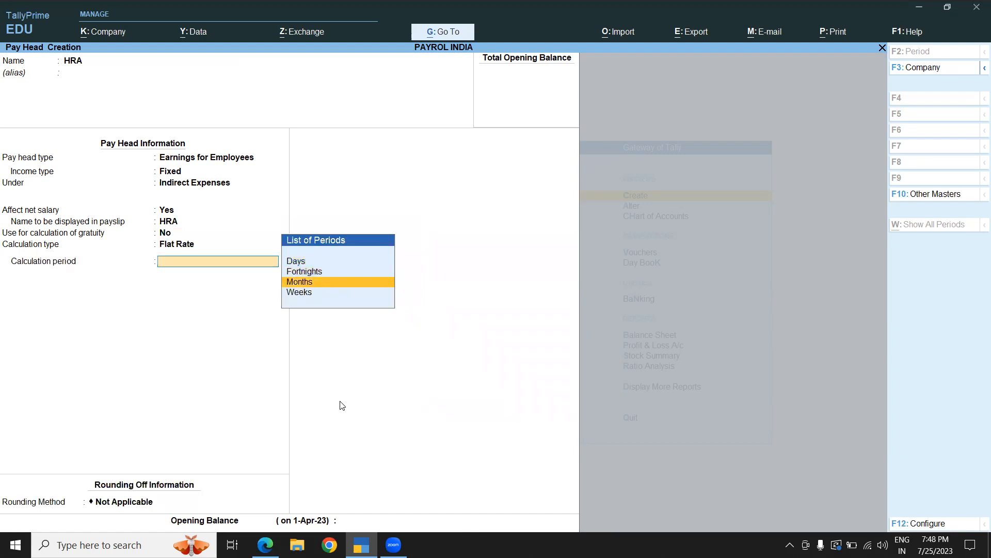
key("Up")
key("Return")
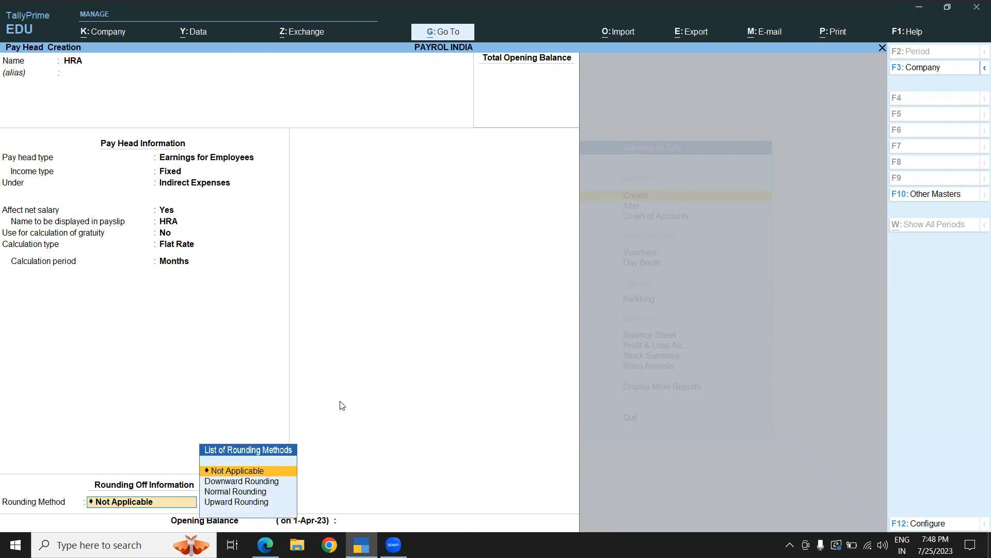
key("Return")
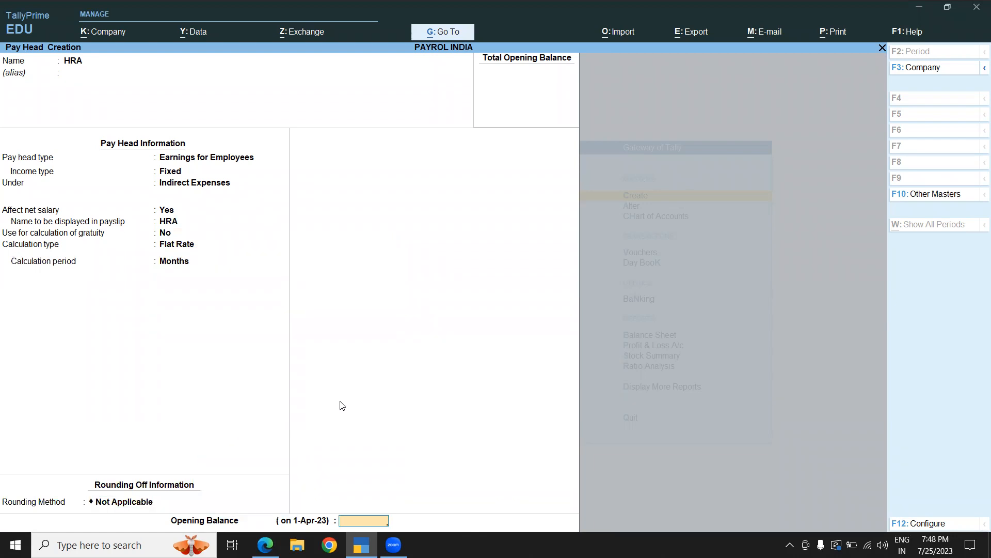
key("Return")
- Create a DA pay head with the pay head type Reimbursements to Employees
key("Return")
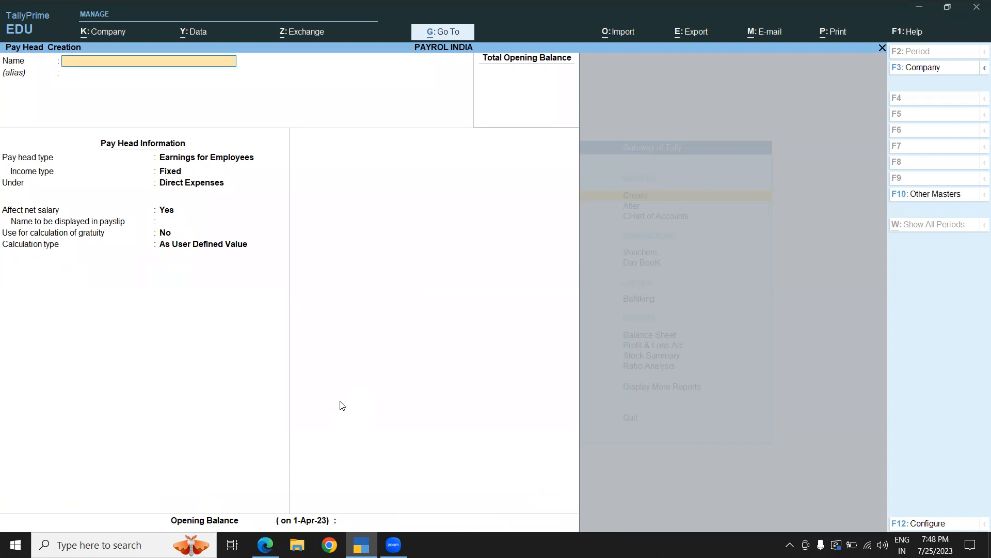
type("DA")
key("Return")
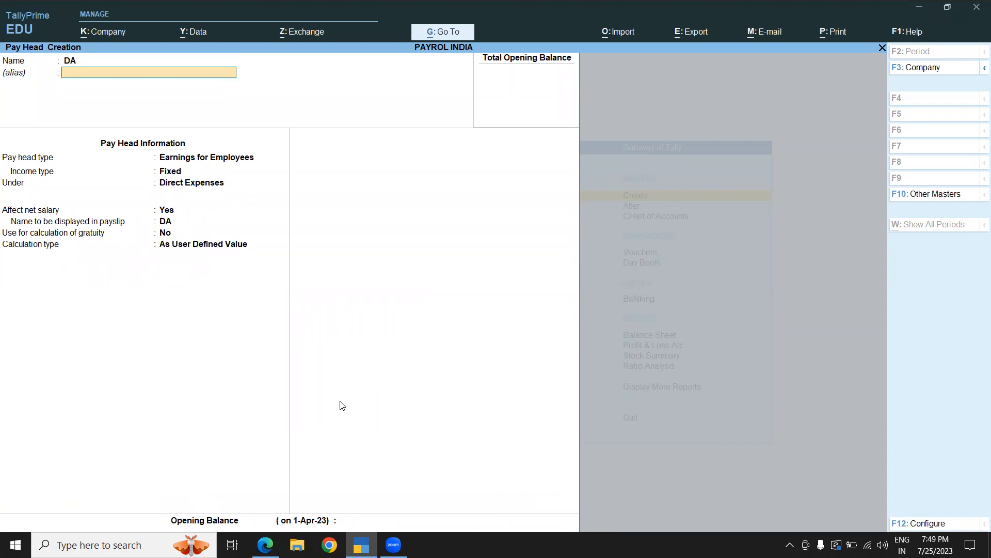
key("Return")
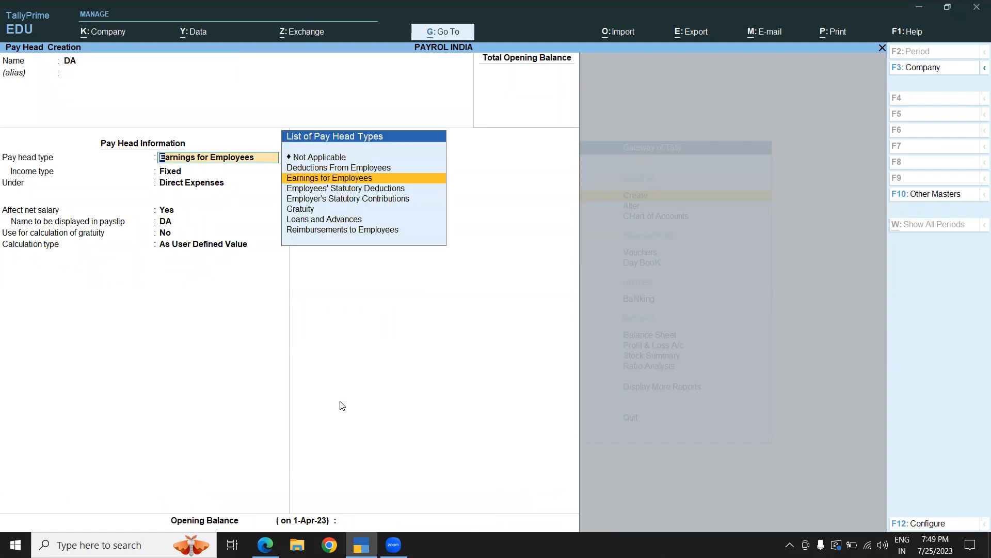
key("Down")
key("Down")
key("Down")
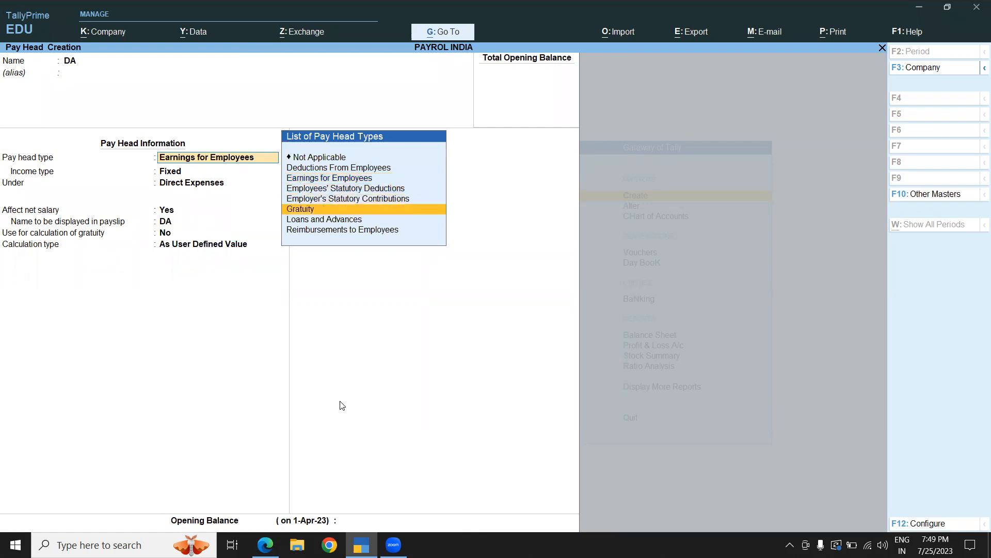
key("Down")
key("Down")
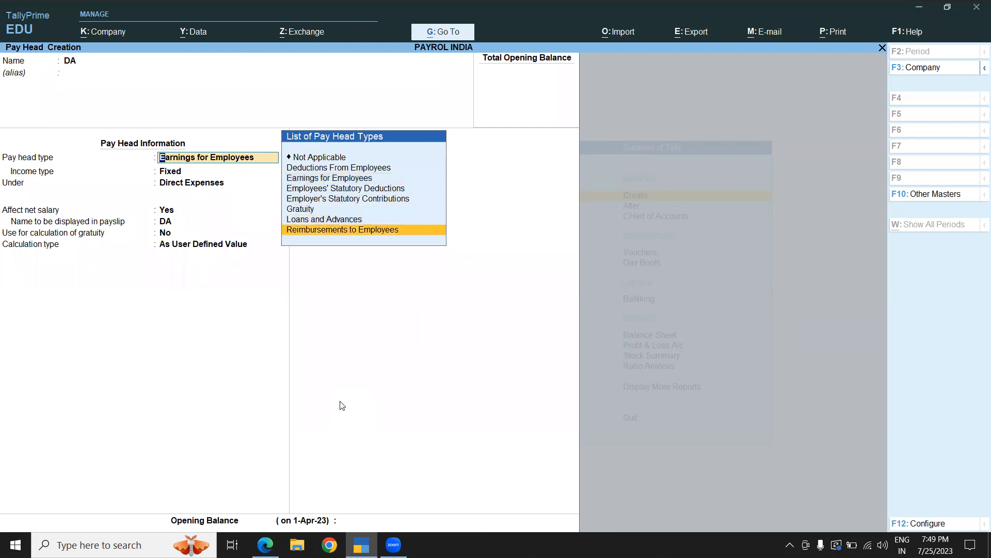
key("Return")
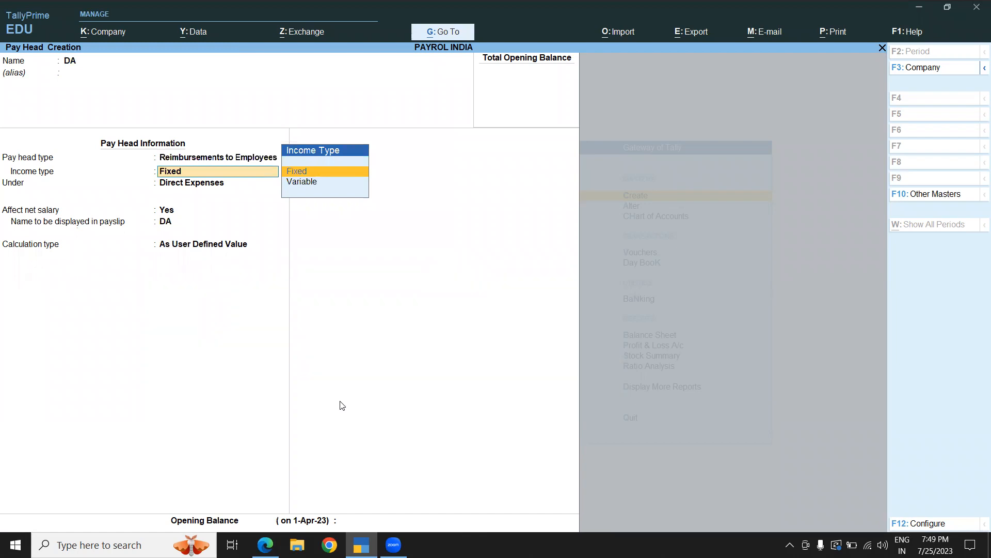
- Keep Fixed income, Direct Expenses and As User Defined Value, and save the DA pay head
key("Return")
key("Return")
key("Return")
key("Return")
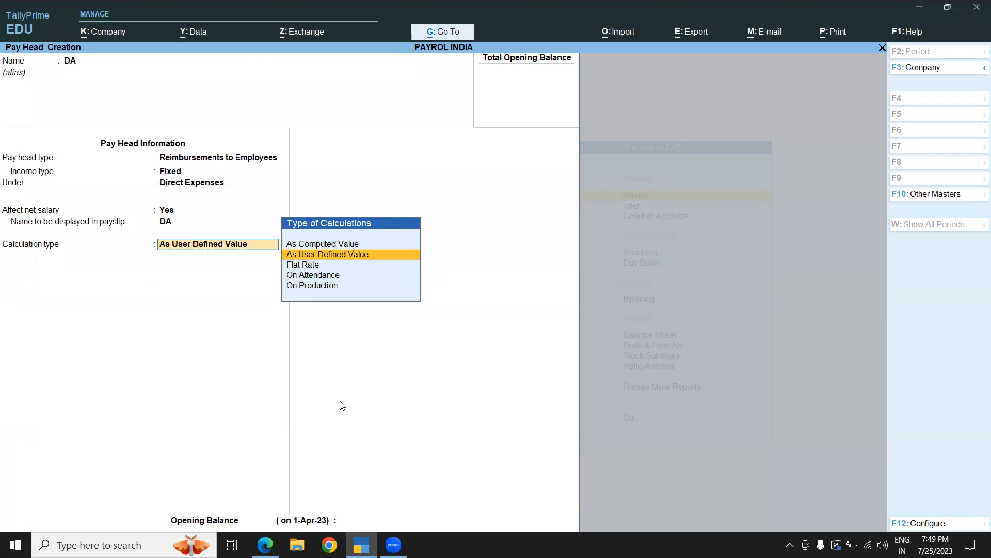
key("Return")
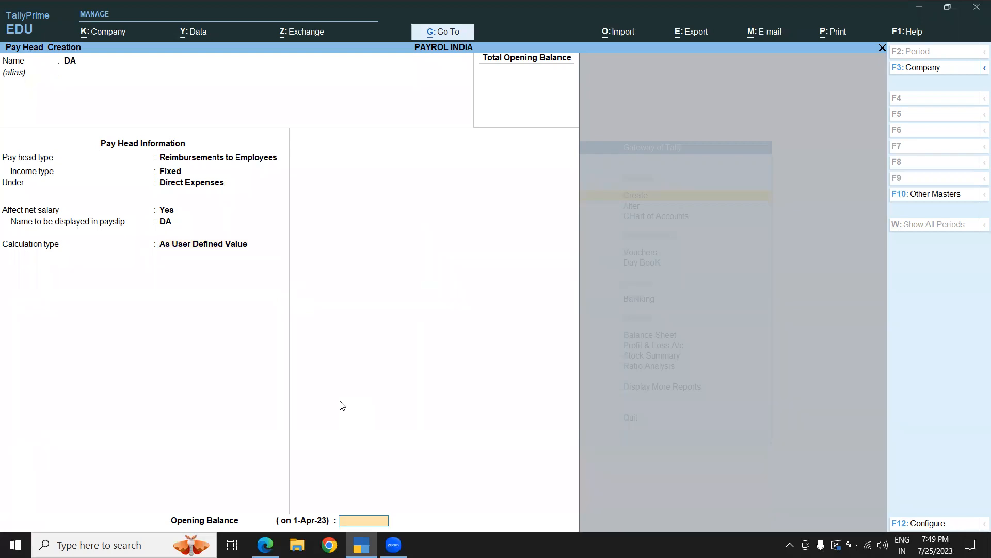
key("Return")
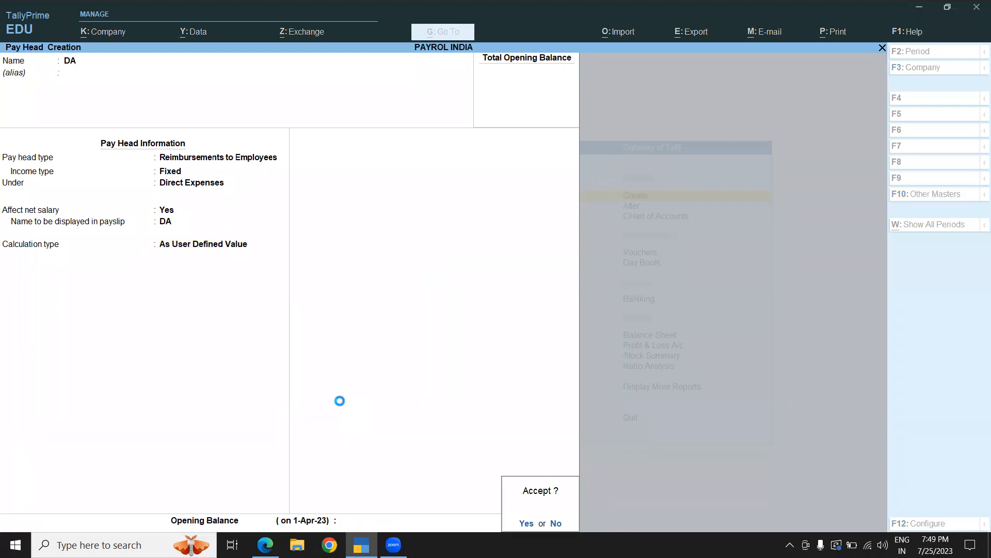
key("Return")
- Create an OVER TIME pay head as Earnings for Employees with Fixed income, placed under Indirect Expenses
type("OV")
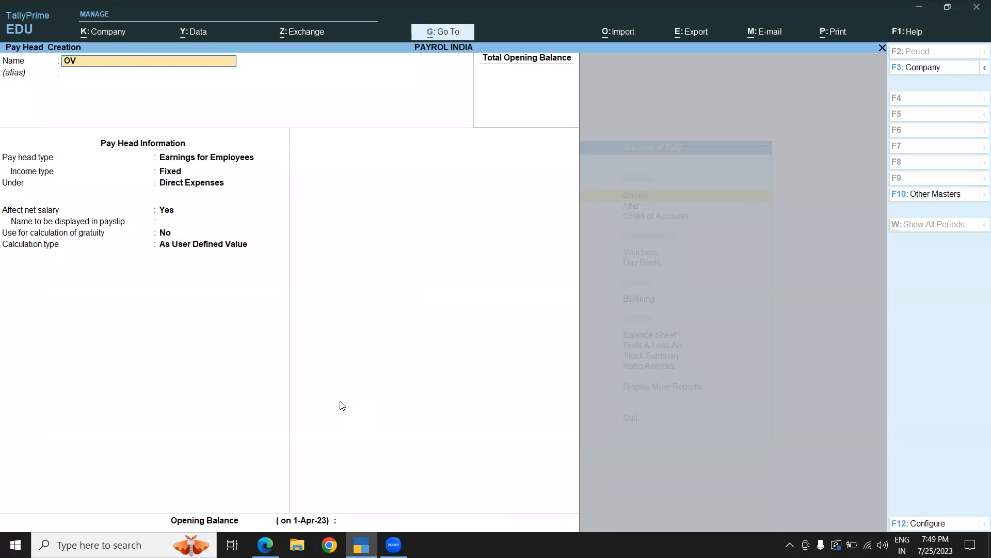
type("ER TIME")
key("Return")
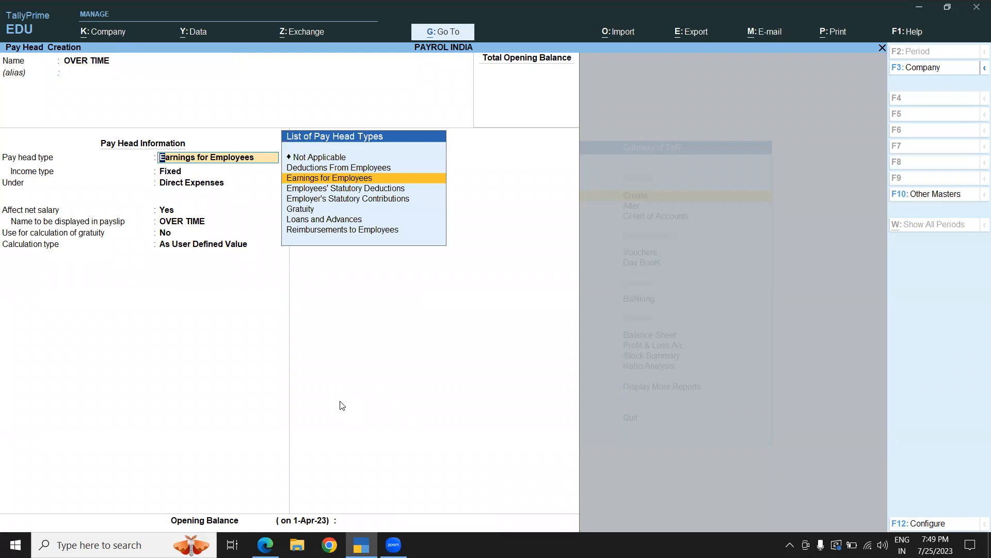
key("Return")
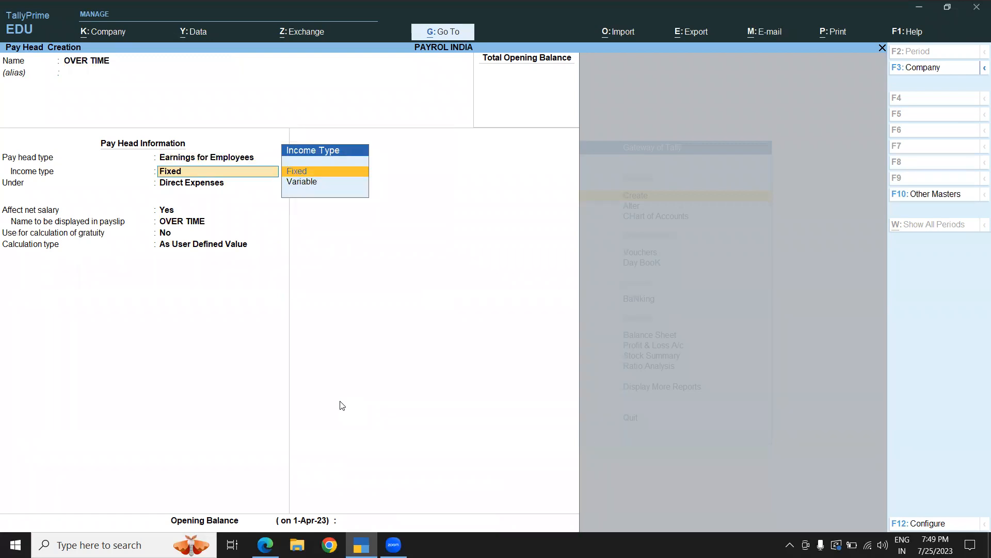
key("Return")
type("I")
key("Return")
key("Return")
key("Return")
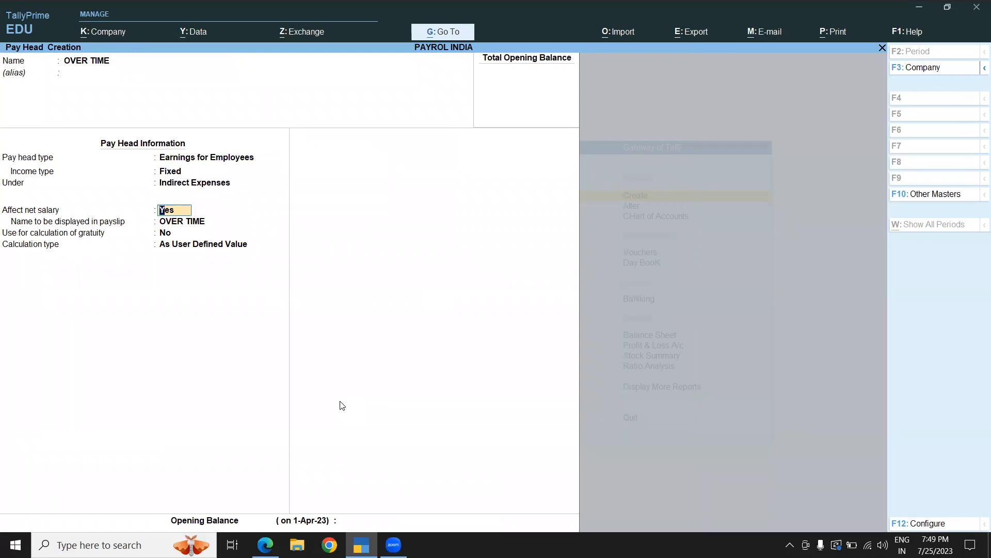
- Set the OVER TIME pay head's calculation type to On Production
key("Return")
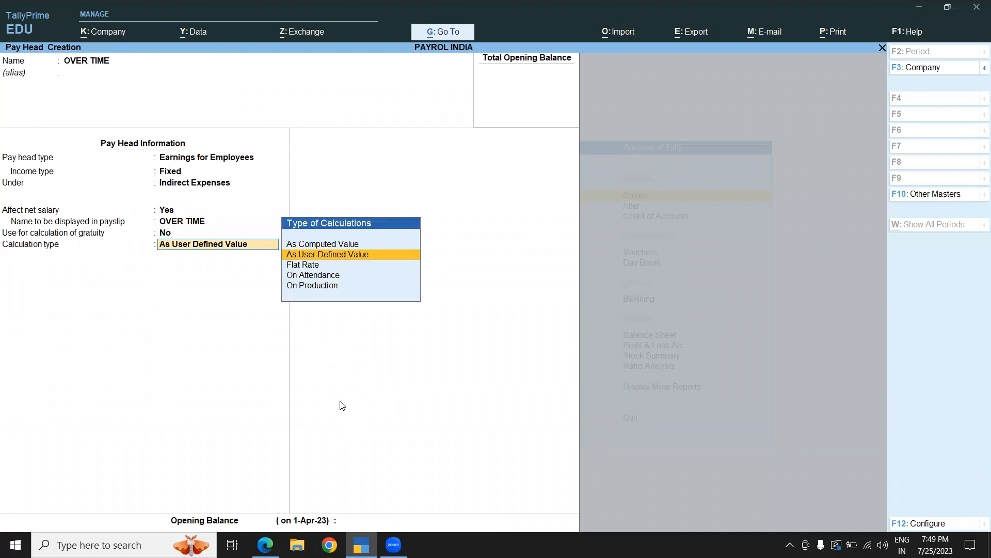
key("Down")
key("Down")
key("Down")
key("Return")
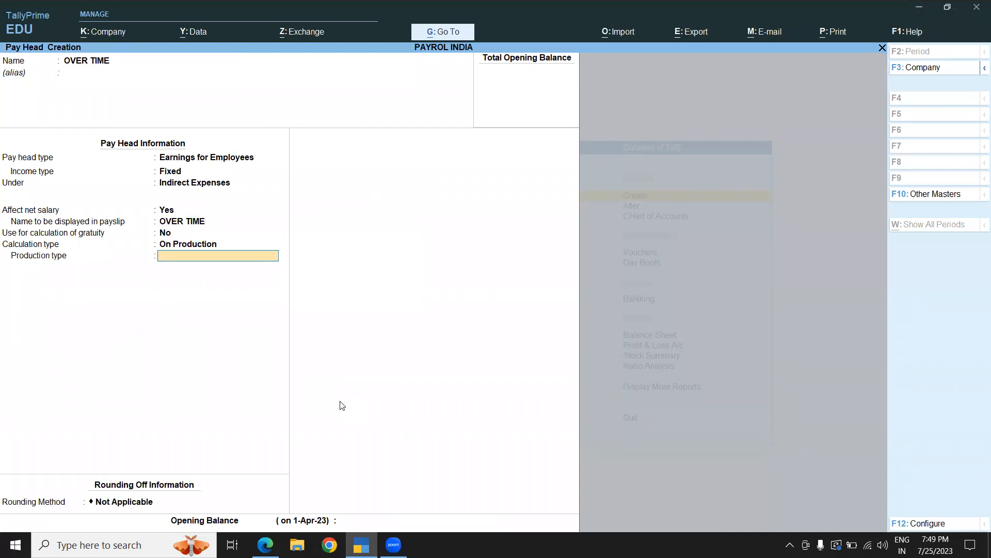
- Create a production type named OVER TIME under Primary with attendance type Production for the pay head
key("alt+c")
type("OVE")
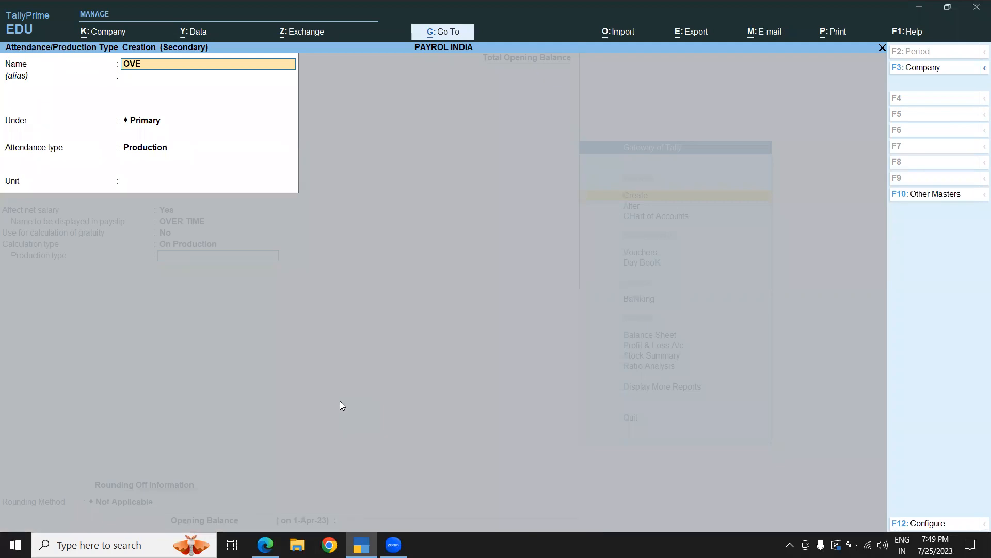
type("R TIME")
key("Return")
key("Return")
key("Return")
key("Return")
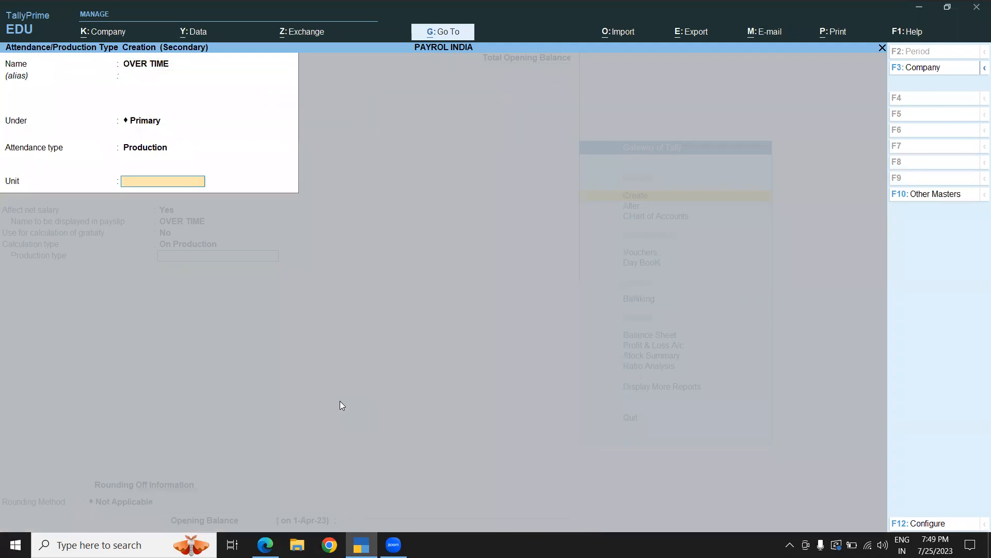
- Create a simple unit HRS with 0 decimal places, assign it to the OVER TIME production type and accept it
key("alt+c")
type("H")
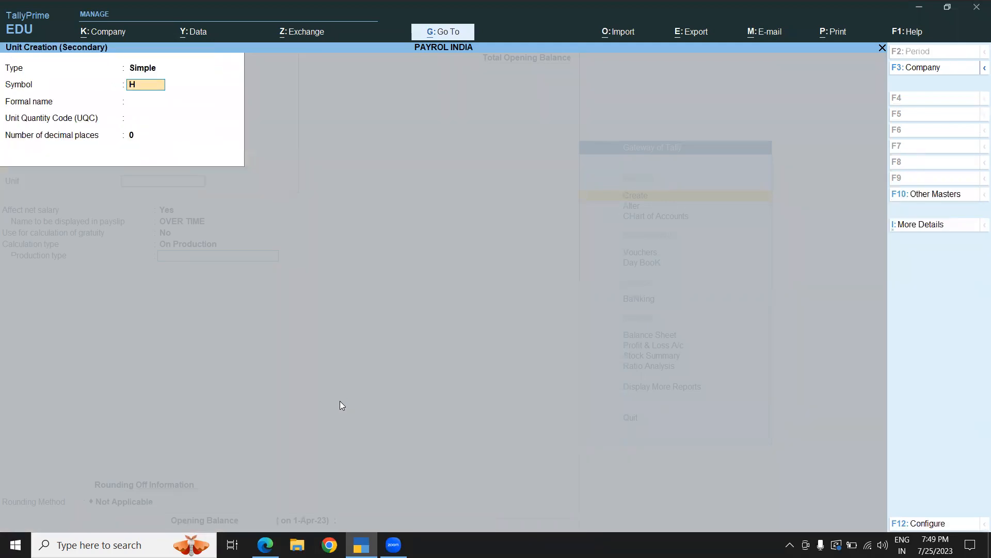
type("RS")
key("Return")
key("Return")
key("Return")
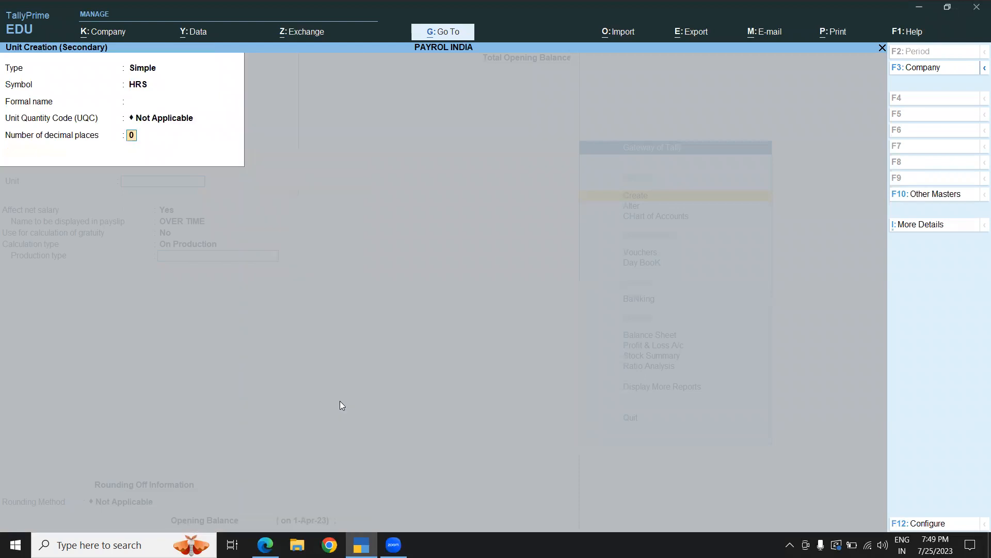
key("Return")
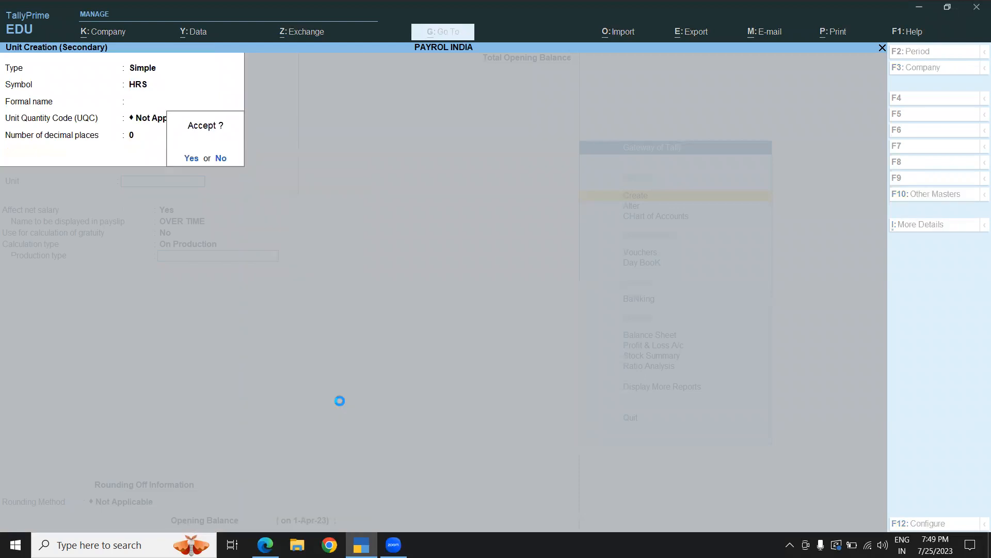
key("Return")
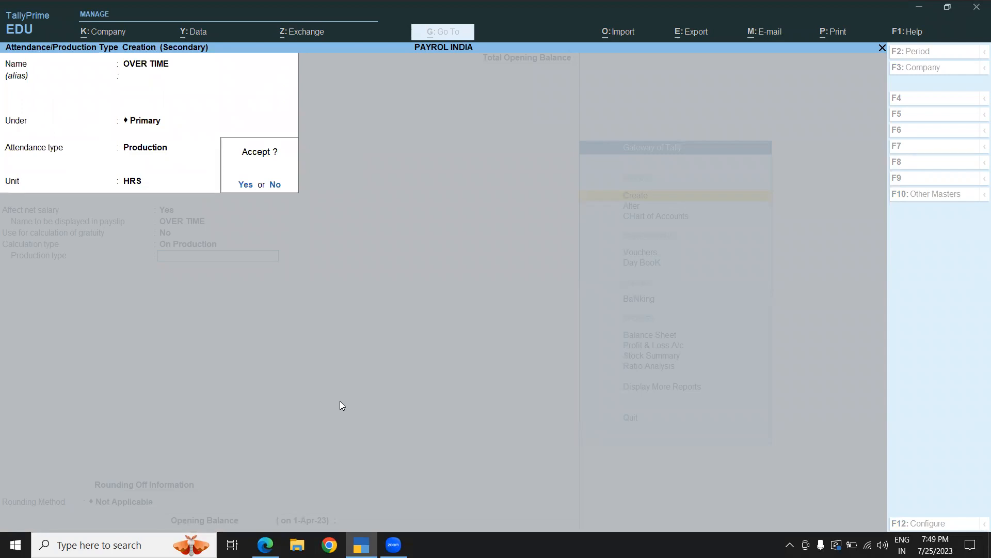
key("Return")
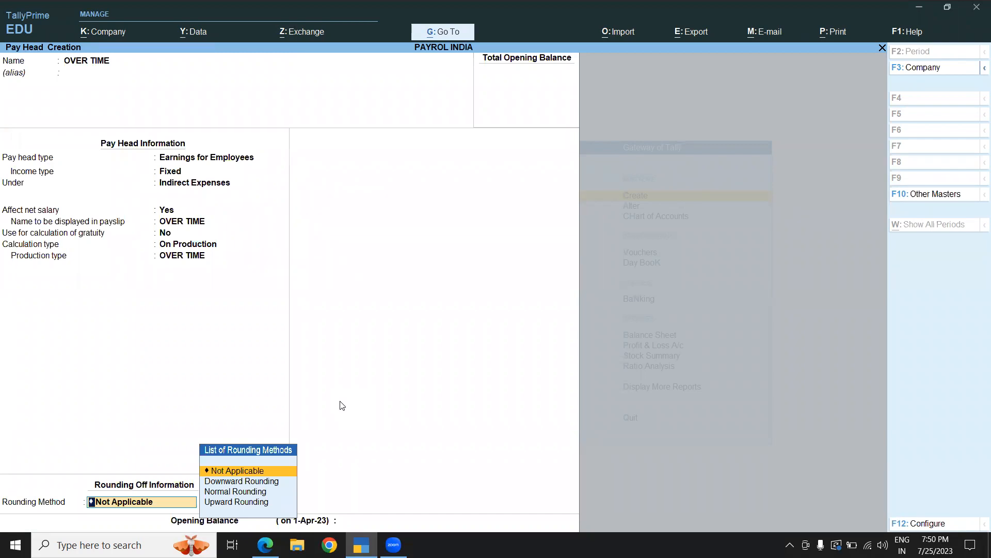
- Keep the rounding method Not Applicable and save the OVER TIME pay head
key("Return")
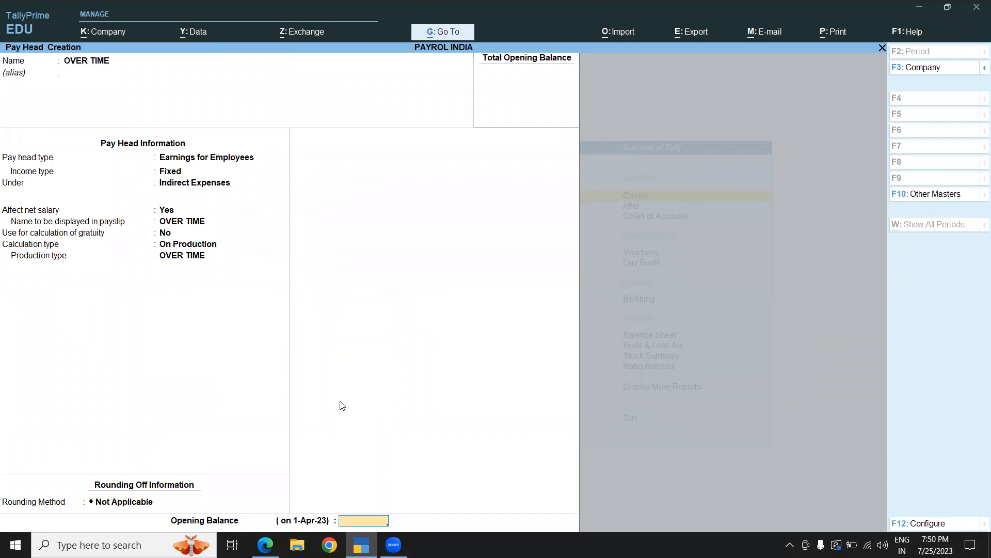
key("Return")
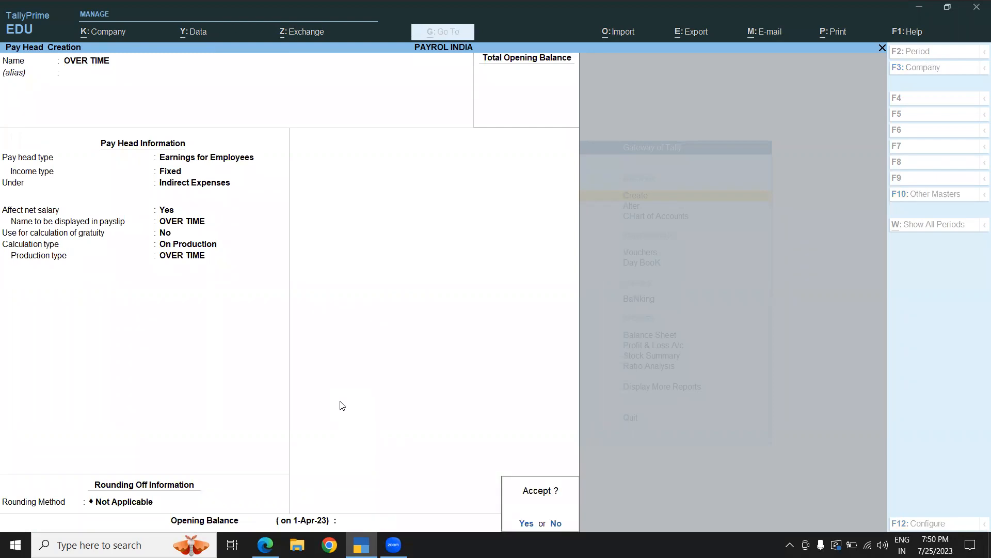
key("y")
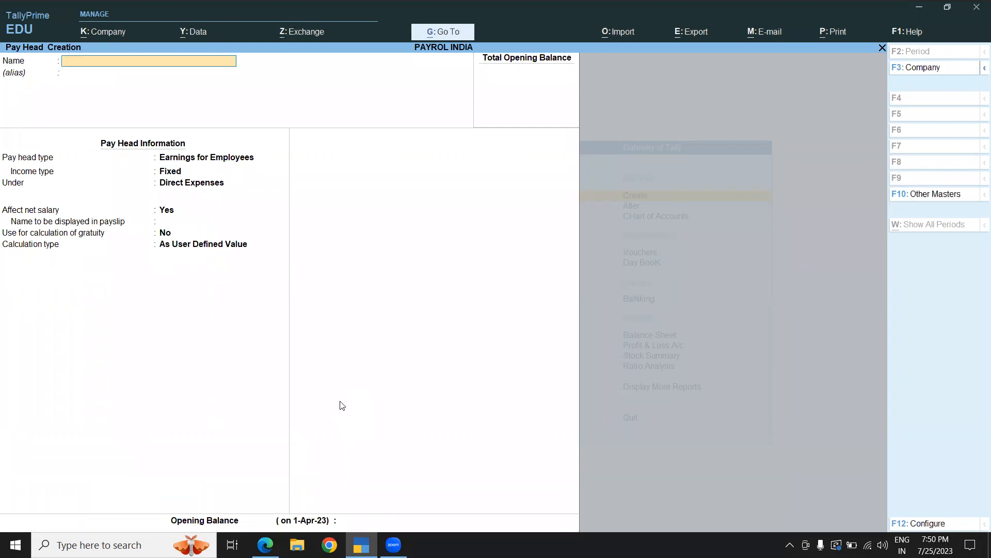
- Create a PF pay head with the pay head type Employees' Statutory Deductions
type("PF")
key("Return")
key("Return")
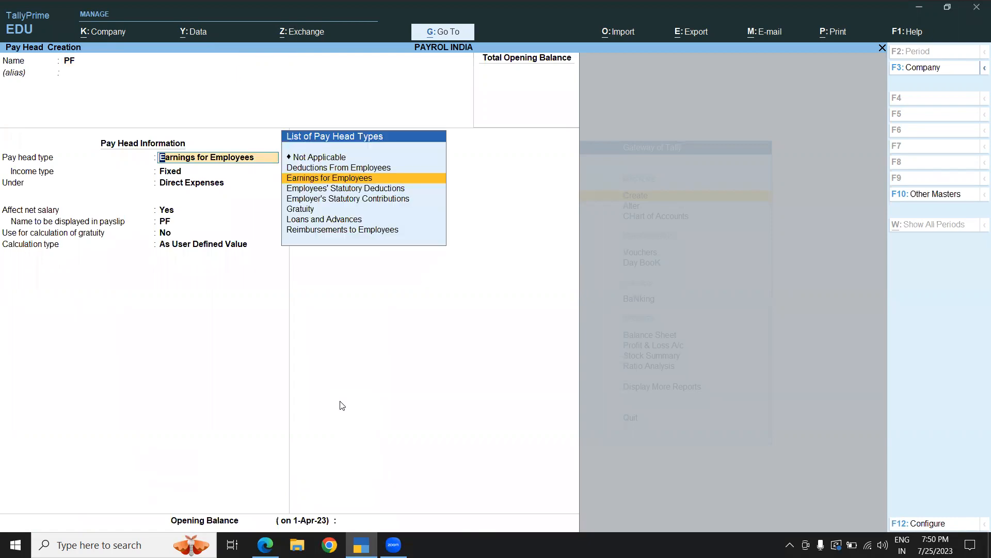
key("Down")
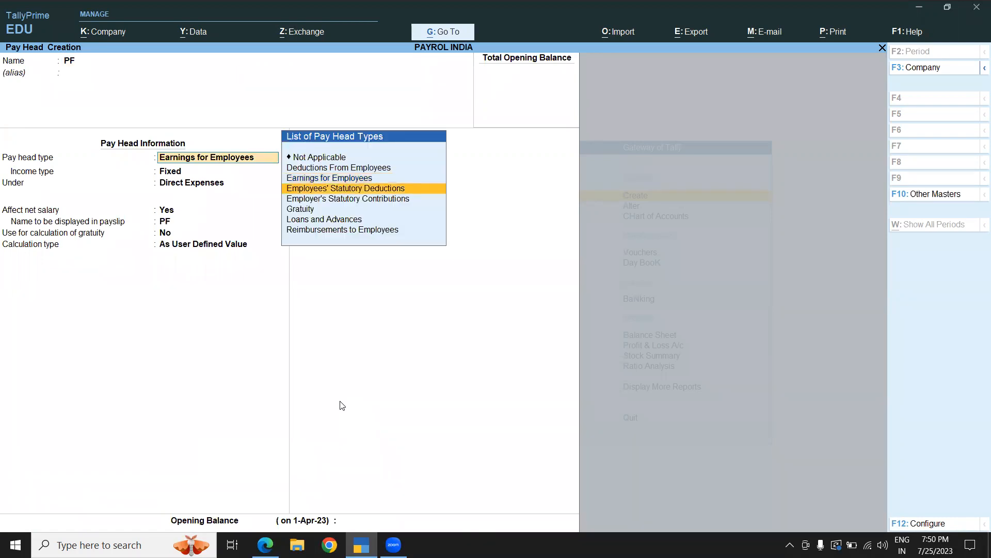
key("Return")
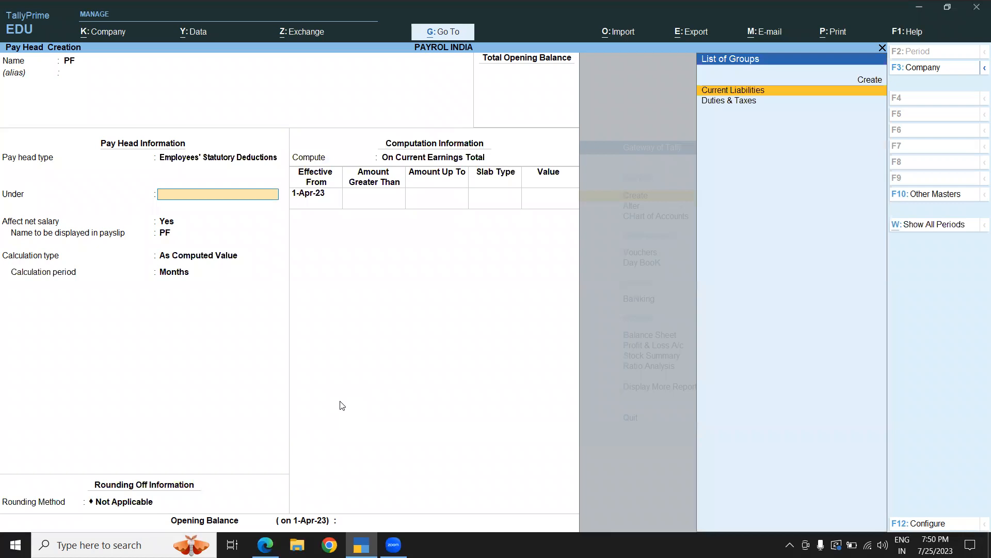
- Place the PF pay head under Current Liabilities and add a slab up to 10,000 at 12 percent
key("Return")
key("Return")
key("Return")
key("Return")
key("Return")
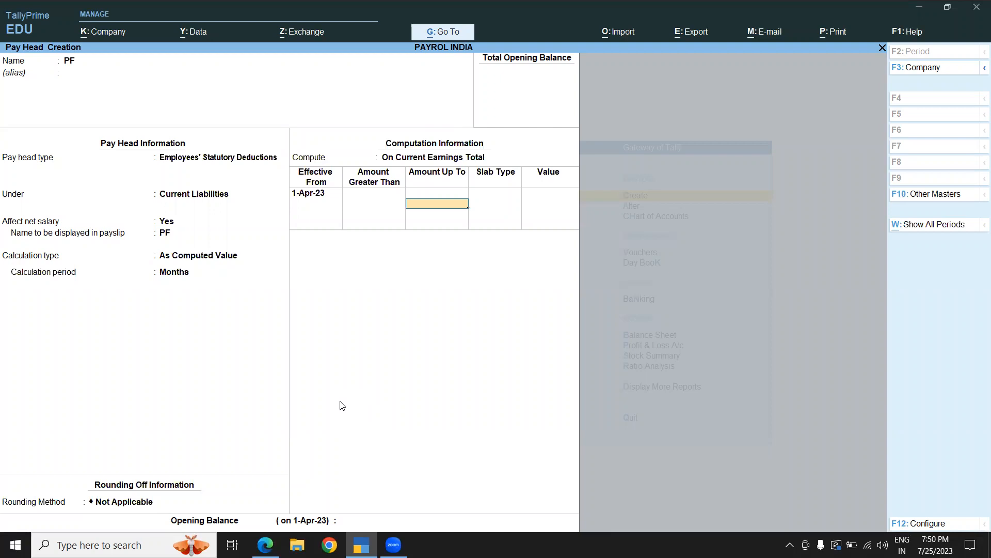
type("10,000")
key("Return")
key("Return")
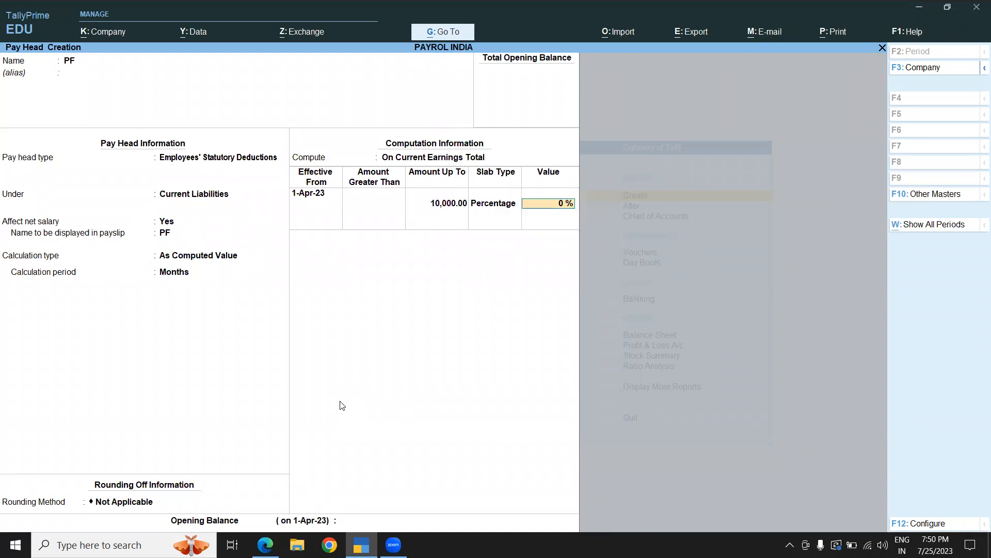
type("12")
- Add a second PF slab from 10,000 up to 20,000 at 12 percent
key("Return")
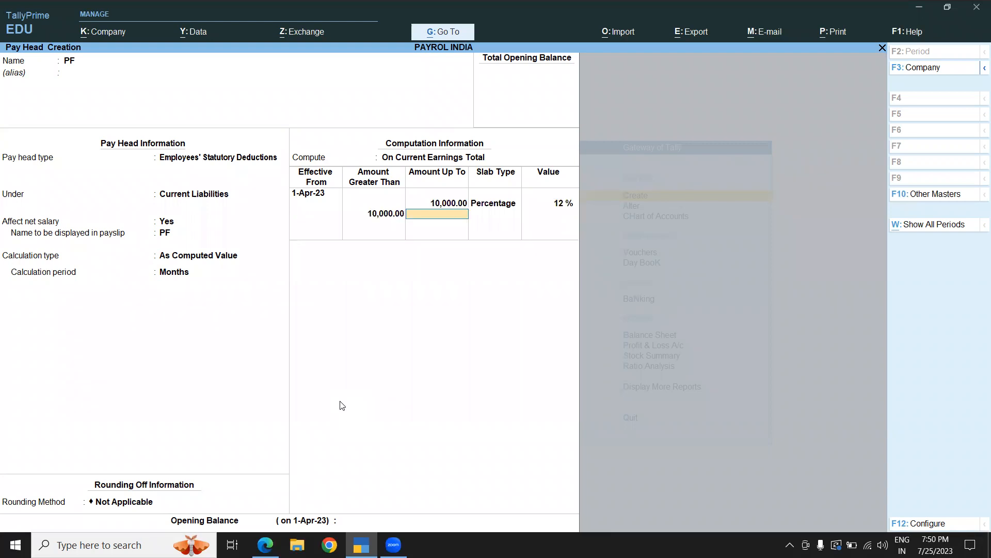
type("20000")
key("Return")
key("Return")
type("12")
key("Return")
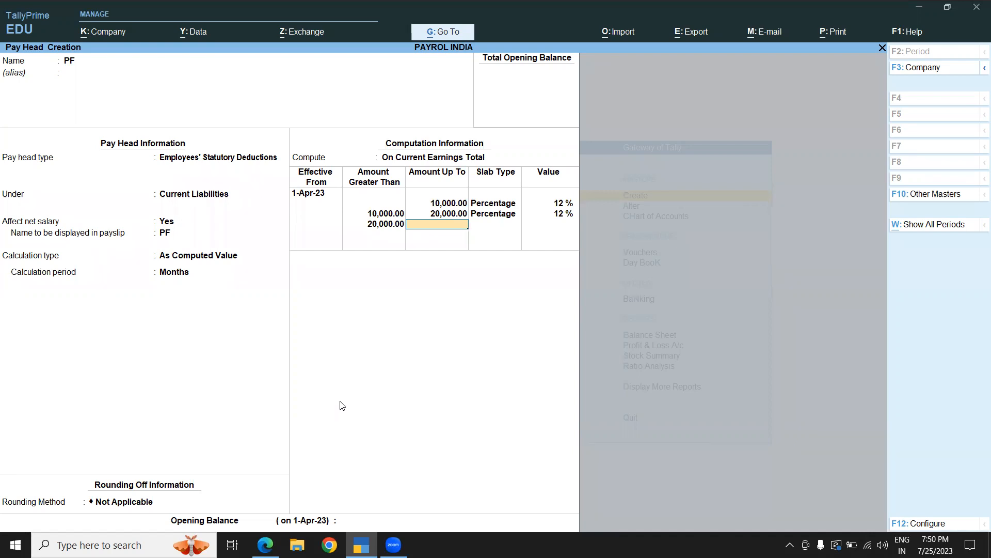
- Add a final PF slab above 20,000 at 0 percent and leave the opening balance empty
key("Return")
key("Return")
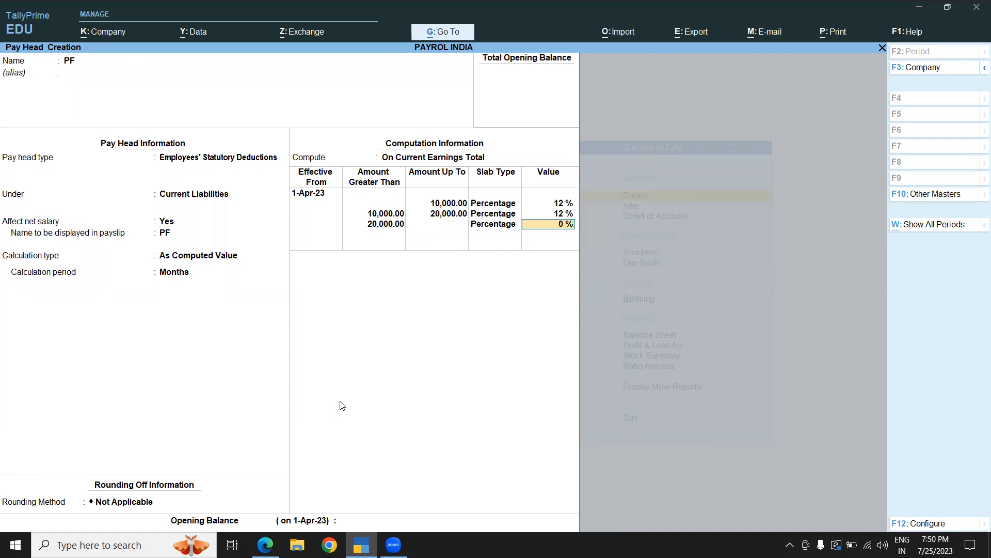
key("Return")
key("Return")
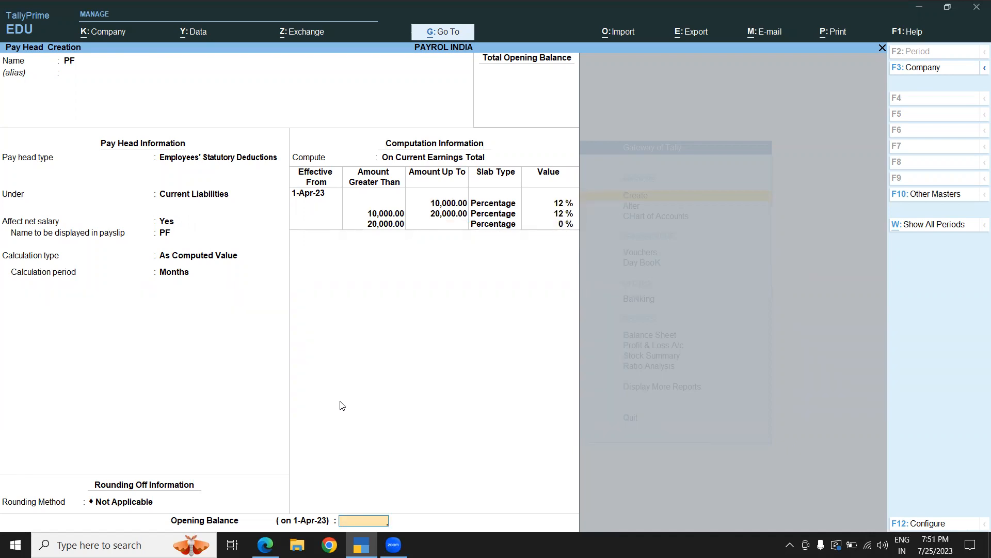
key("Return")
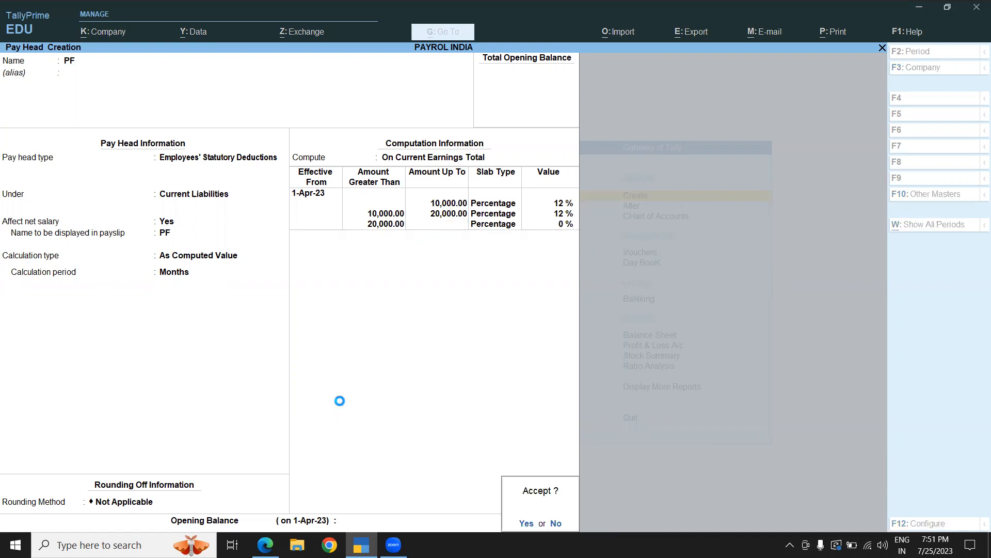
- Save the PF pay head and create an ESI pay head of type Employees' Statutory Deductions
type("yESI")
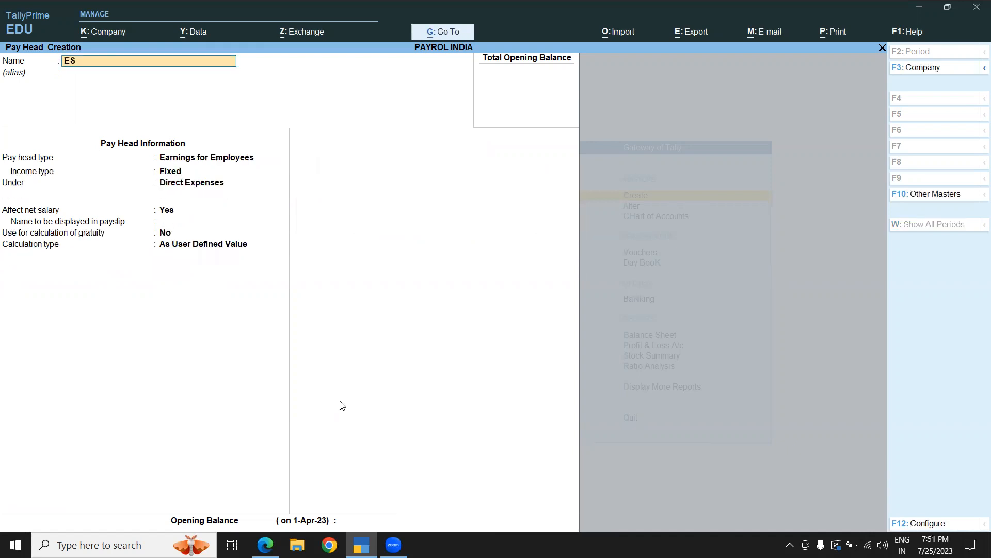
key("Return")
key("Return")
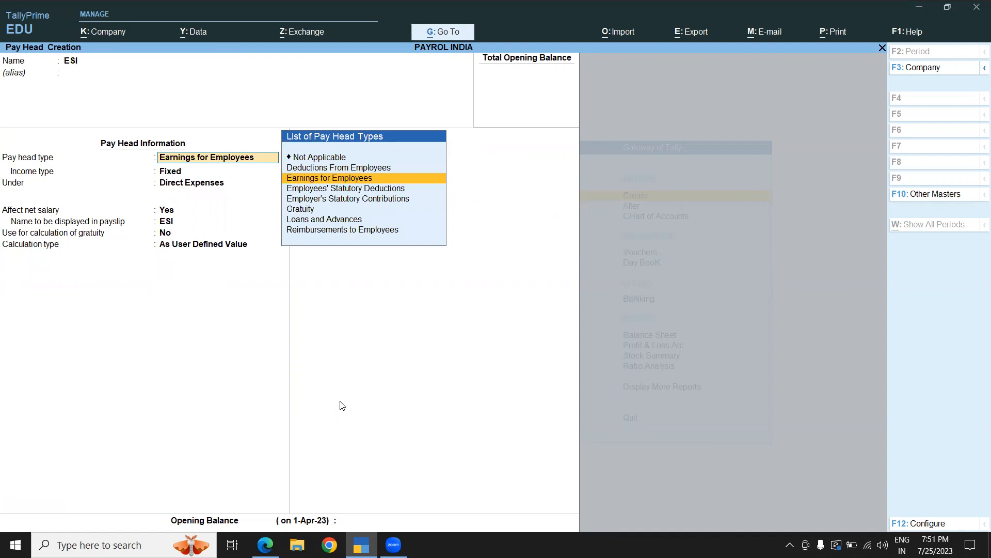
key("Down")
- Place the ESI pay head under Current Liabilities, keeping the default computation settings
key("Return")
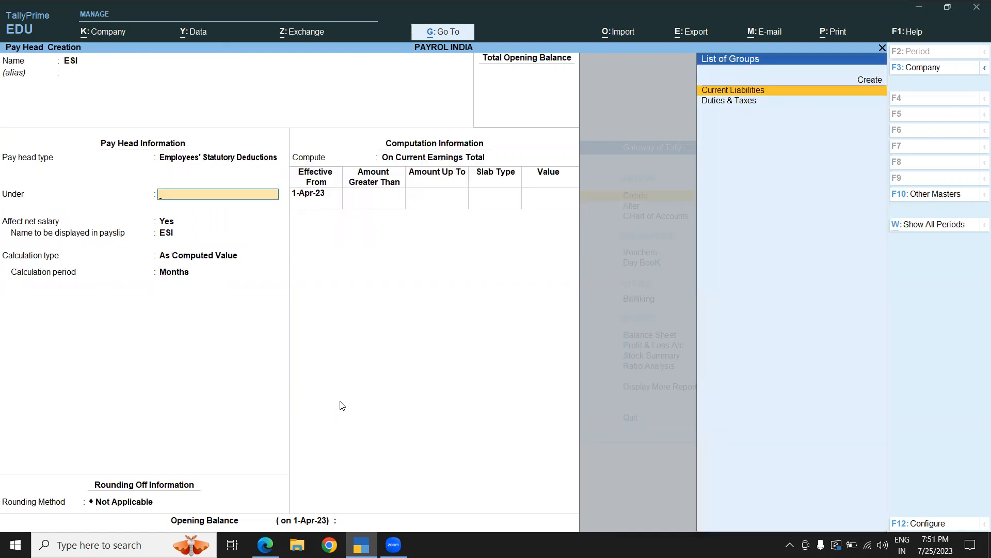
key("Return")
key("Return")
key("Return")
key("Return")
key("Return")
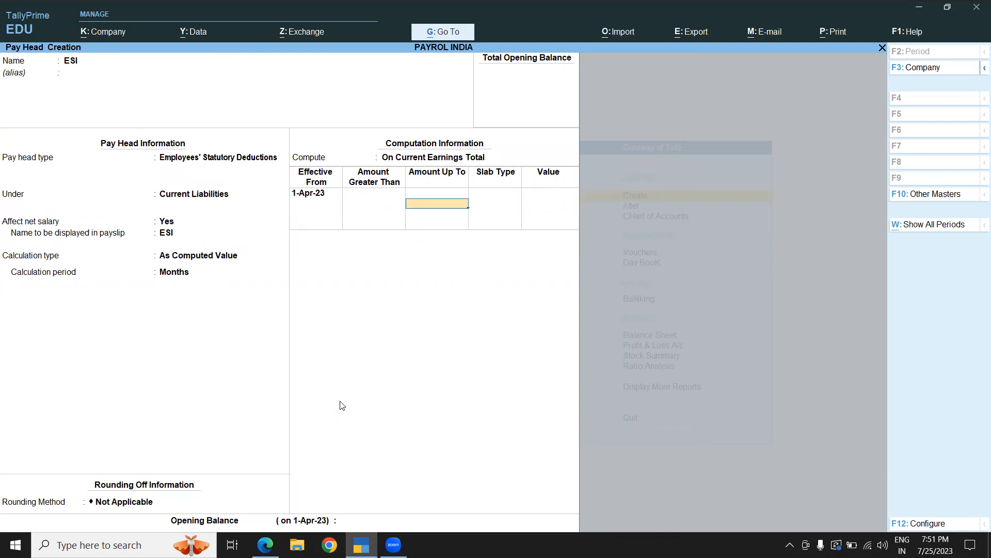
- Review the ESI pay head's type and group fields before entering the slabs
key("BackSpace")
key("BackSpace")
key("BackSpace")
key("BackSpace")
key("BackSpace")
key("BackSpace")
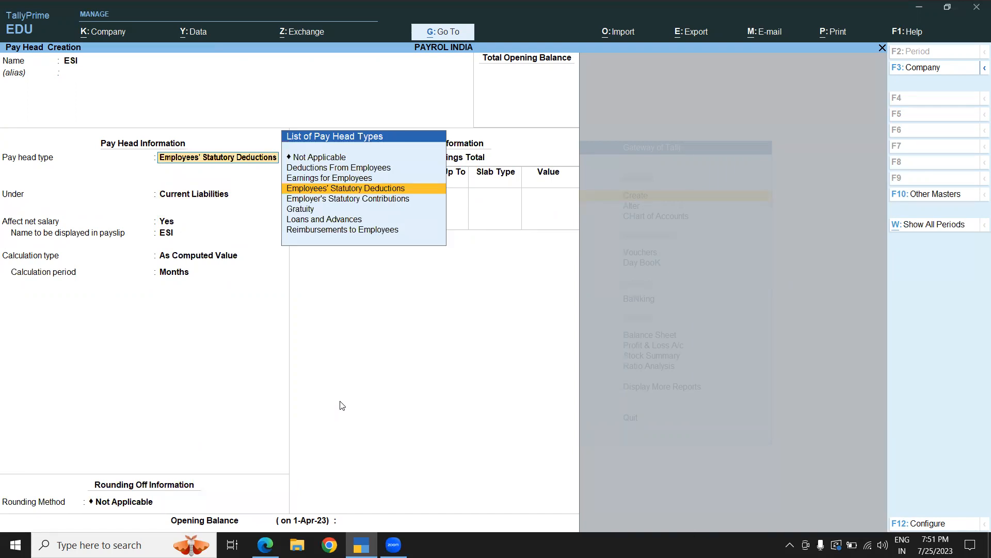
key("Return")
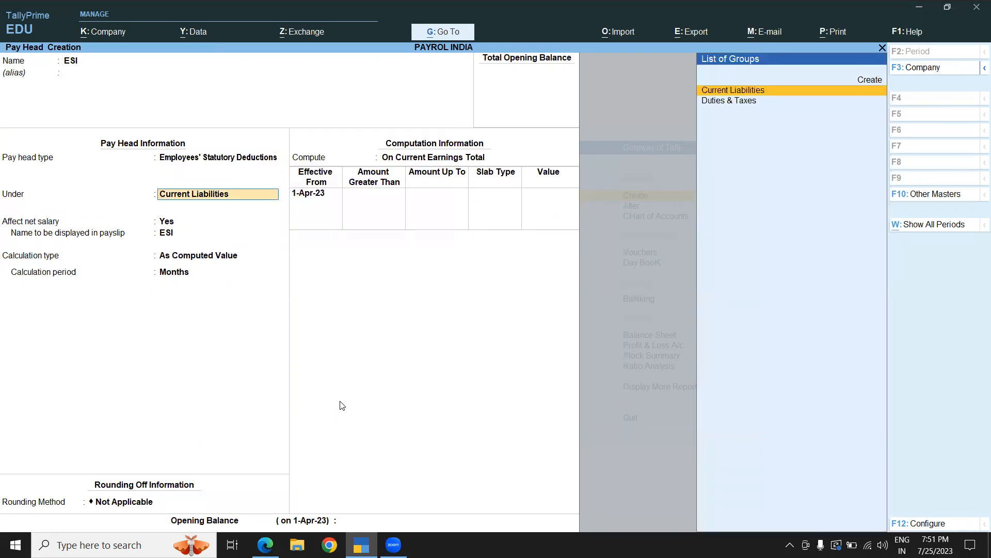
key("BackSpace")
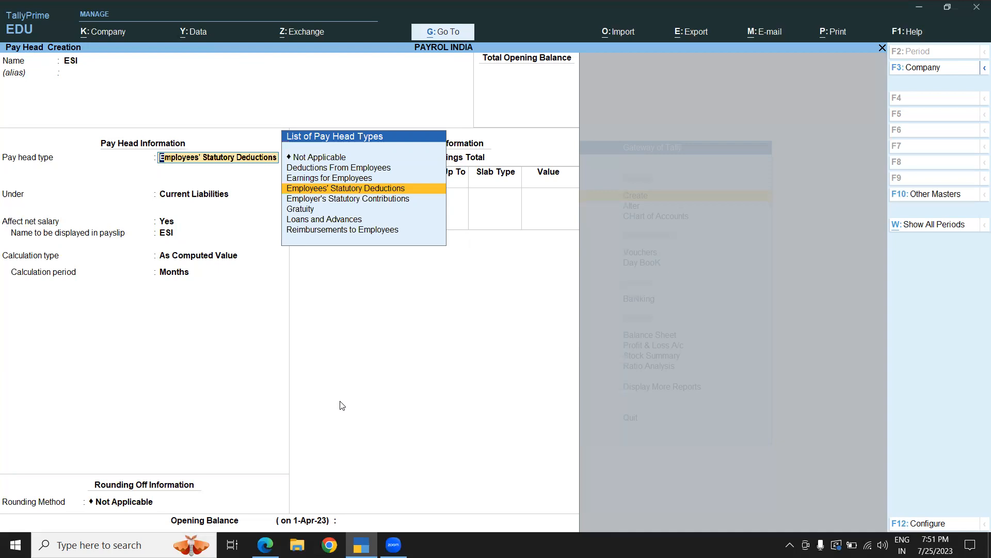
key("Return")
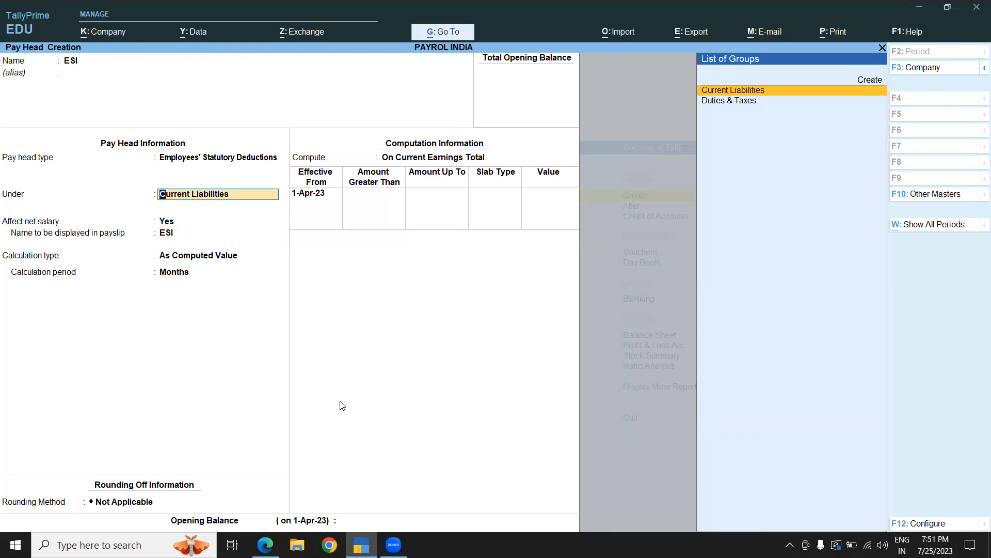
key("Return")
- Add an ESI slab up to 10,000 at 3 percent
key("Return")
key("Return")
key("Return")
key("Return")
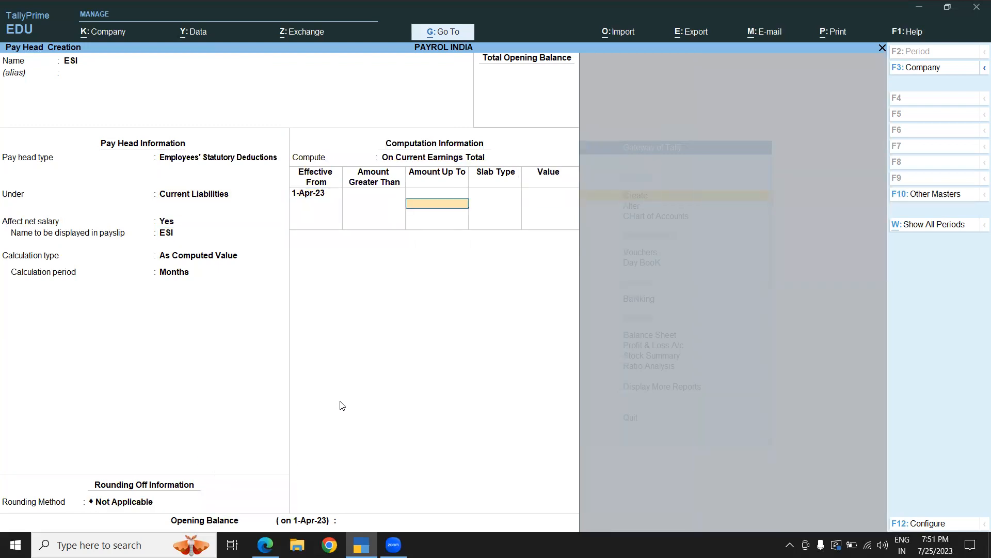
type("10000")
key("Return")
key("Return")
type("3")
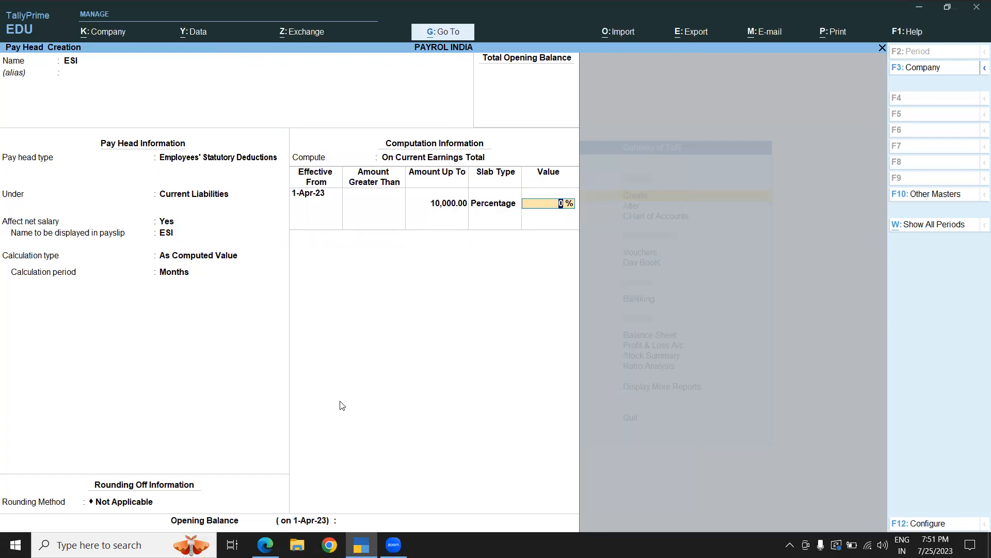
key("Return")
- Add a second ESI slab from 10,000 up to 20,000 at 2 percent
type("20000")
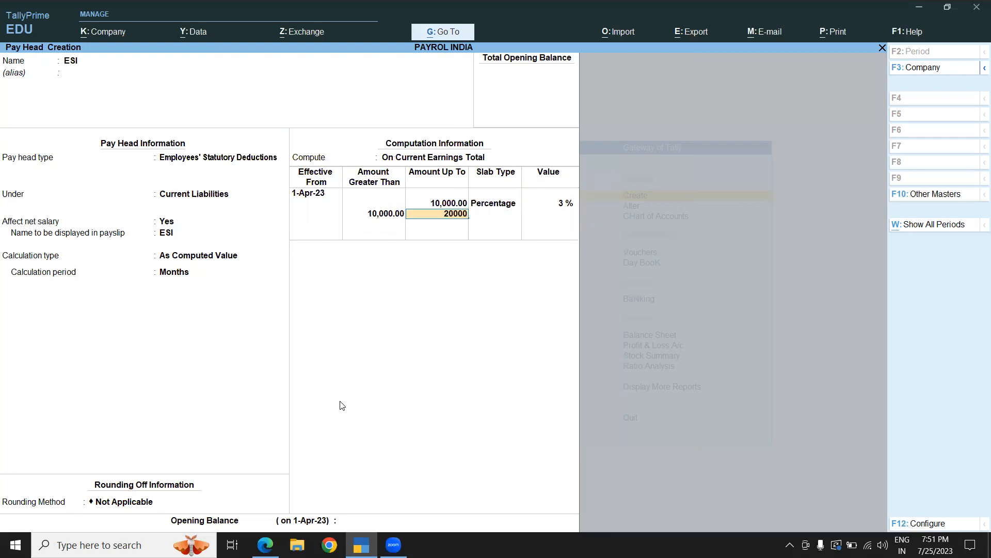
key("Return")
key("Return")
type("2")
key("Return")
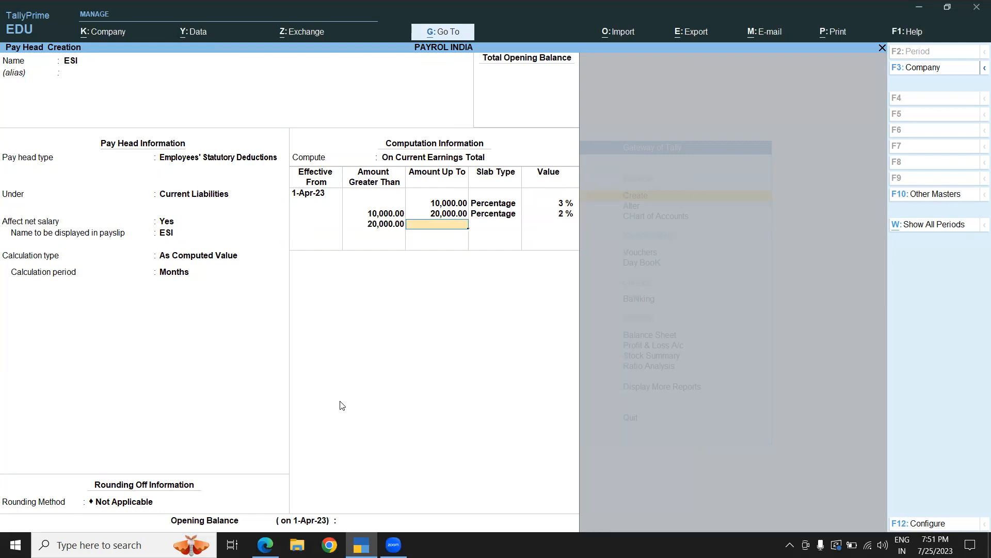
- Change the second ESI slab's value to 3 percent
key("BackSpace")
key("BackSpace")
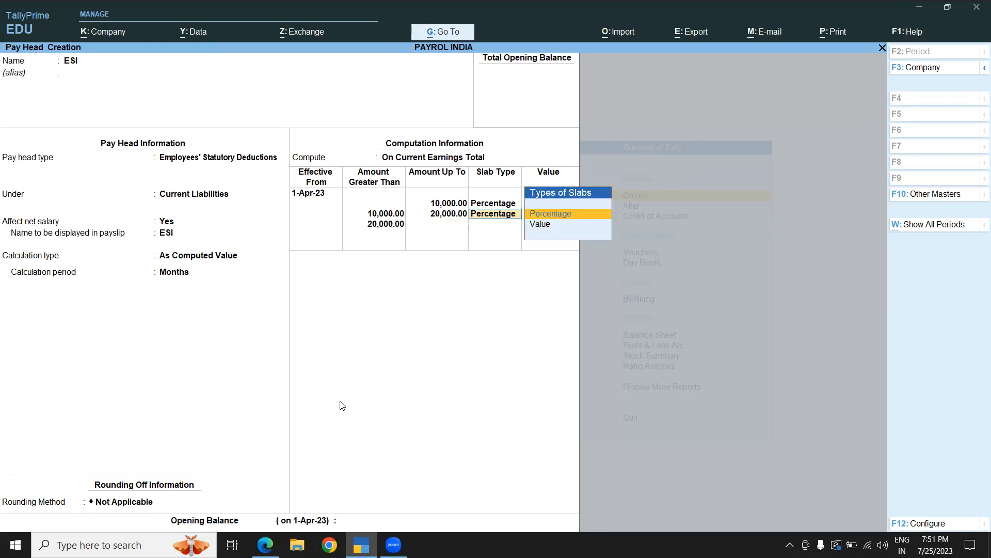
key("Return")
type("3")
key("Return")
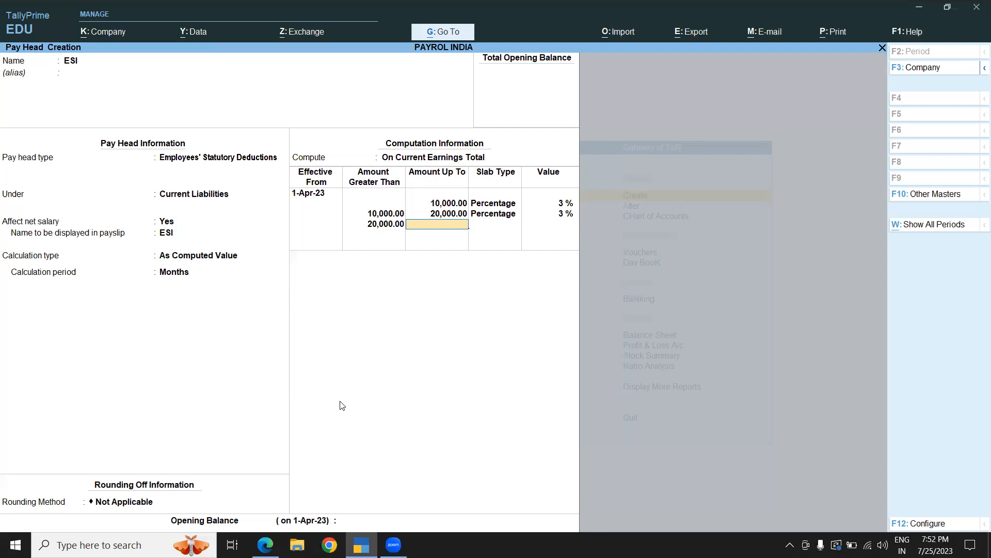
- Add a third ESI slab above 20,000 as a percentage slab and save the ESI pay head
key("Return")
key("Return")
key("Return")
key("Return")
key("Return")
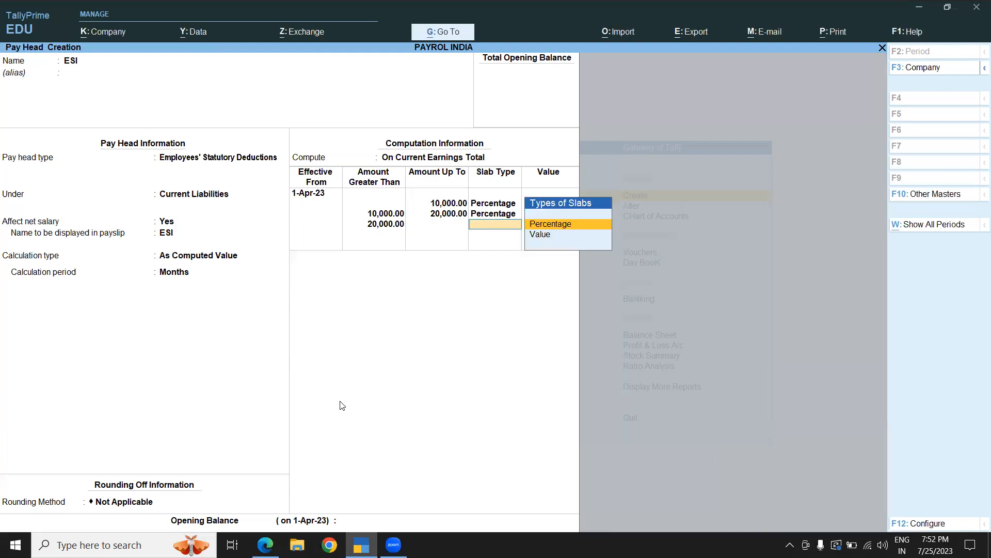
key("Return")
key("Return")
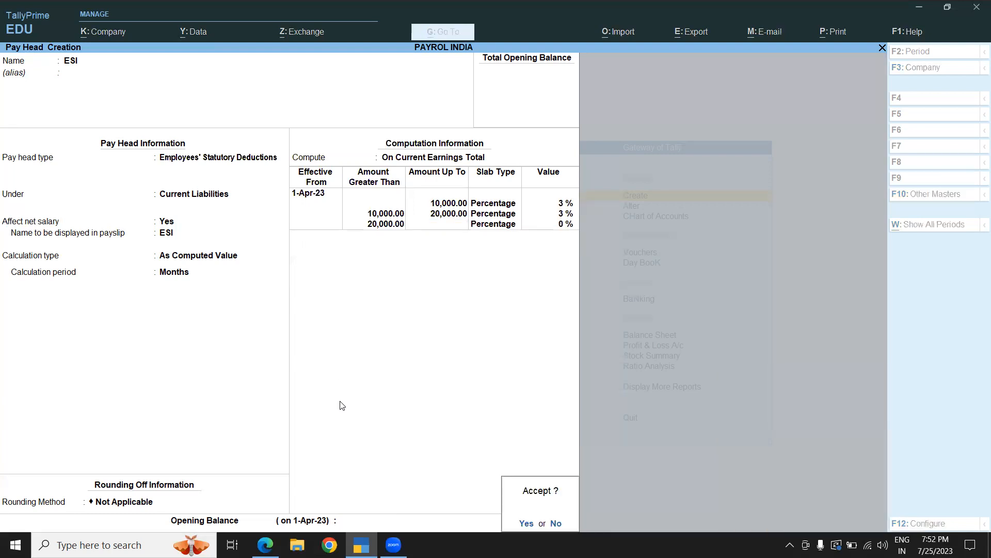
key("Return")
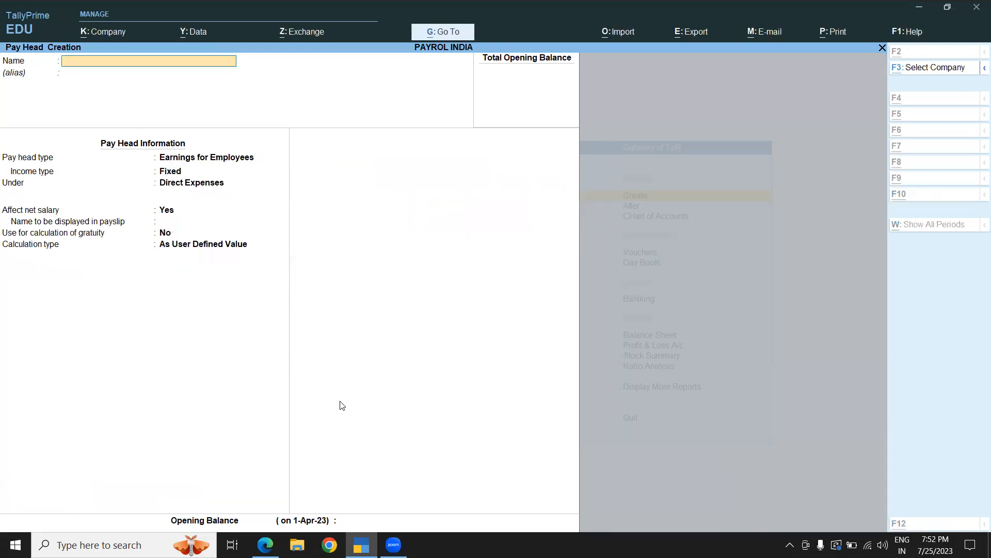
- Review the employee group and employee creation steps in the instructions document
key("alt+Tab")
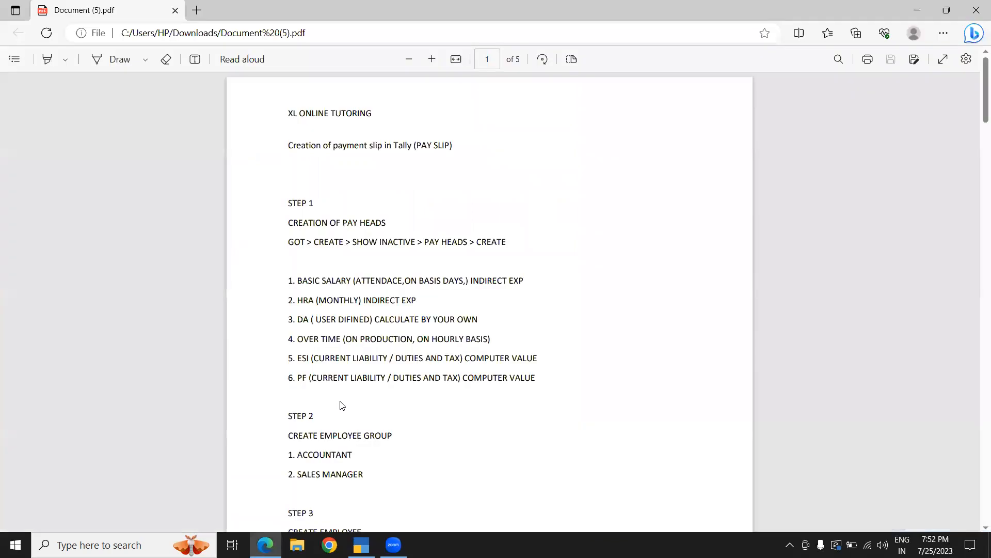
scroll(340, 406, "down", 3)
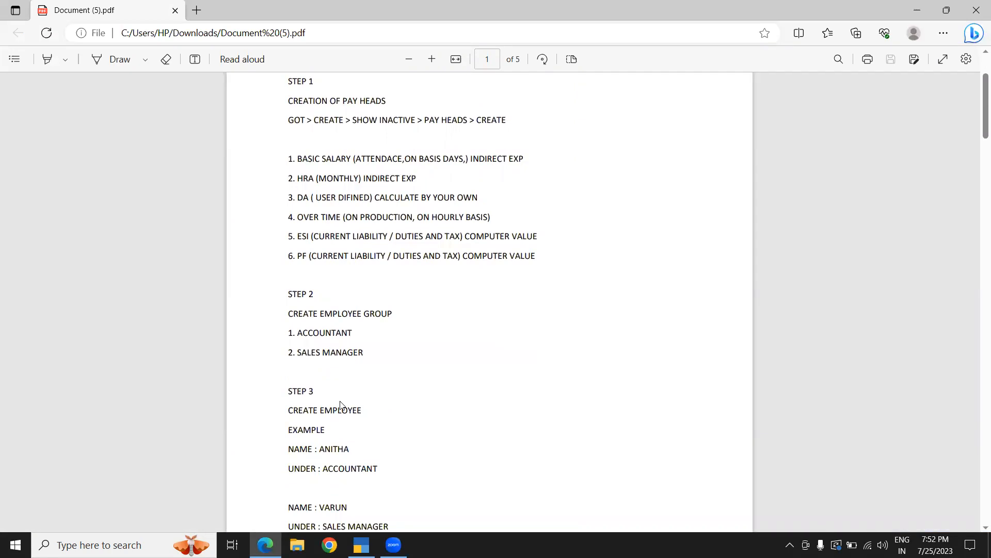
scroll(341, 405, "down", 4)
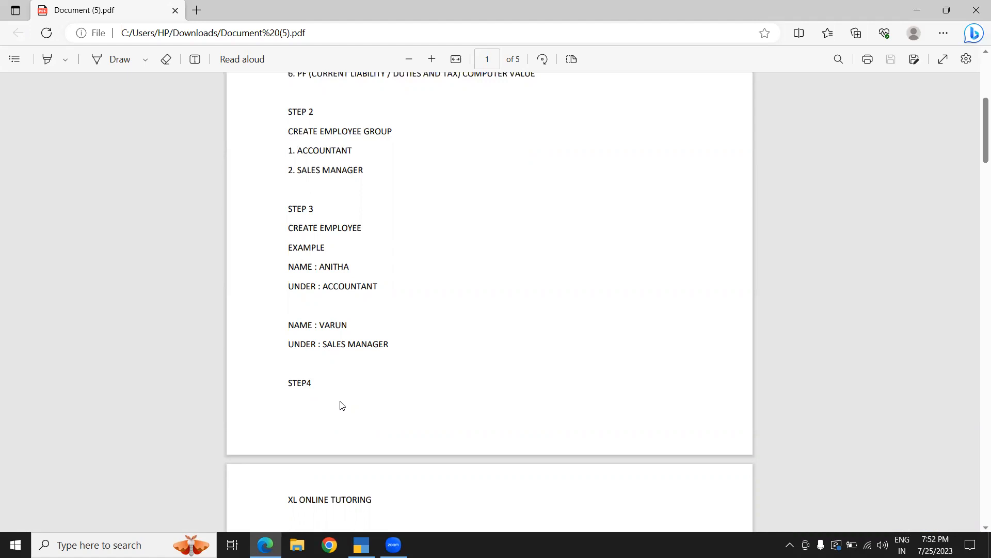
key("alt+Tab")
type("ACCOUNTANT")
key("Return")
key("Return")
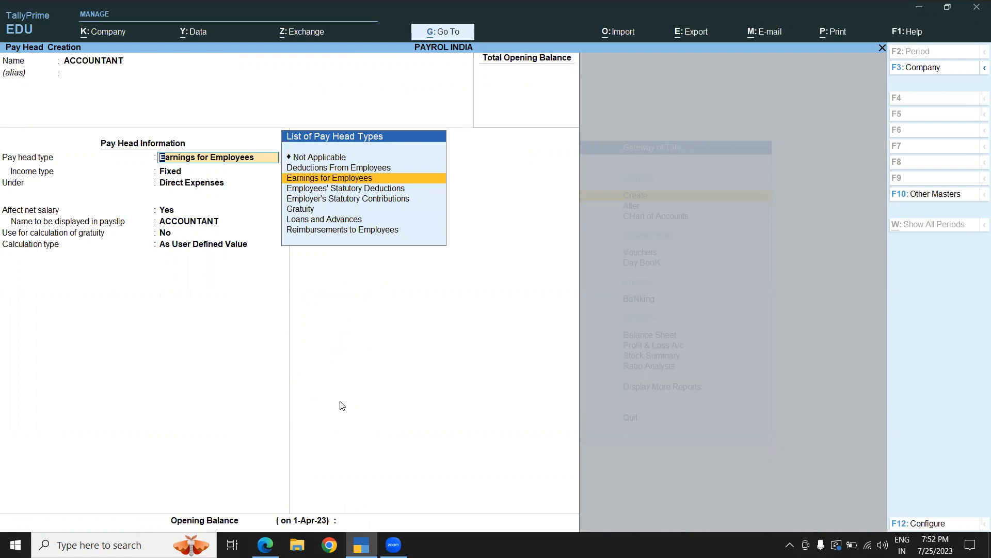
key("BackSpace")
key("Escape")
key("Escape")
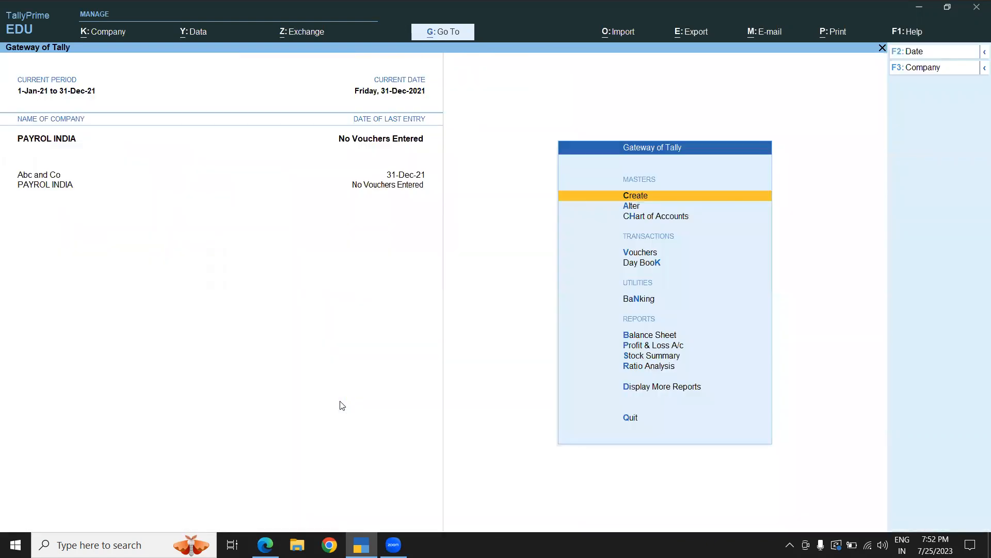
- Create an employee group named ACCOUNTANT under Primary
key("Return")
key("Down")
key("Down")
key("Down")
key("Down")
key("Down")
key("Down")
key("Down")
key("Down")
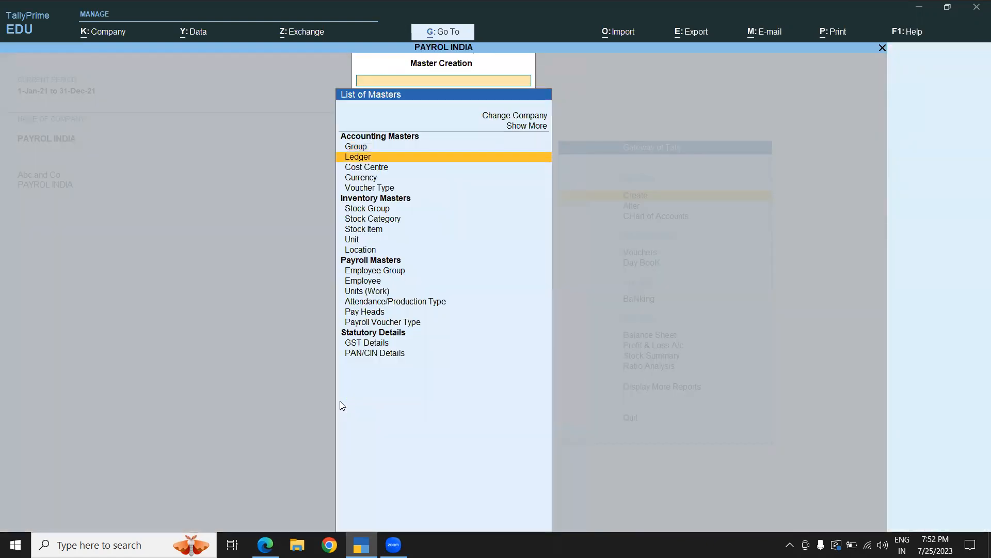
key("Down")
key("Down")
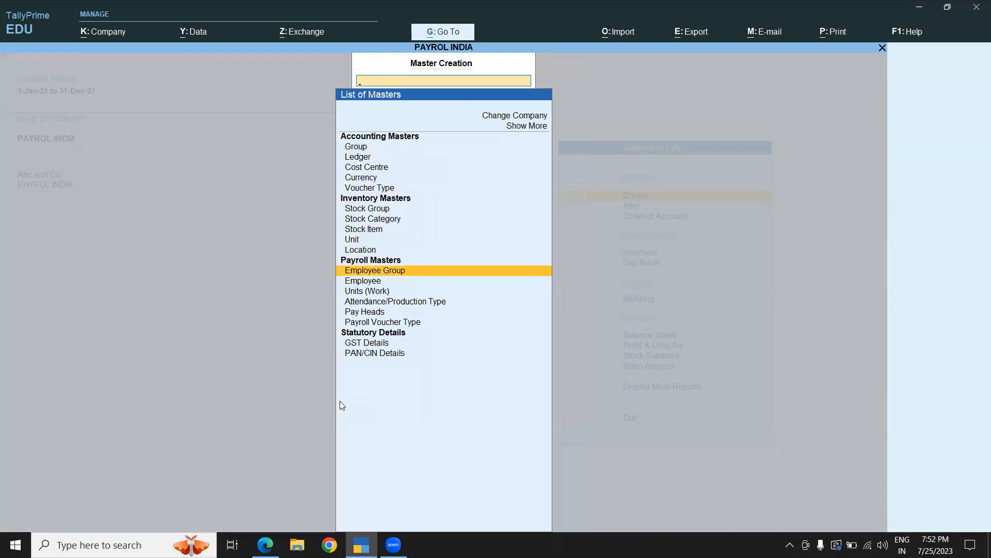
key("Return")
type("ACCOUNTANT")
key("Return")
key("Return")
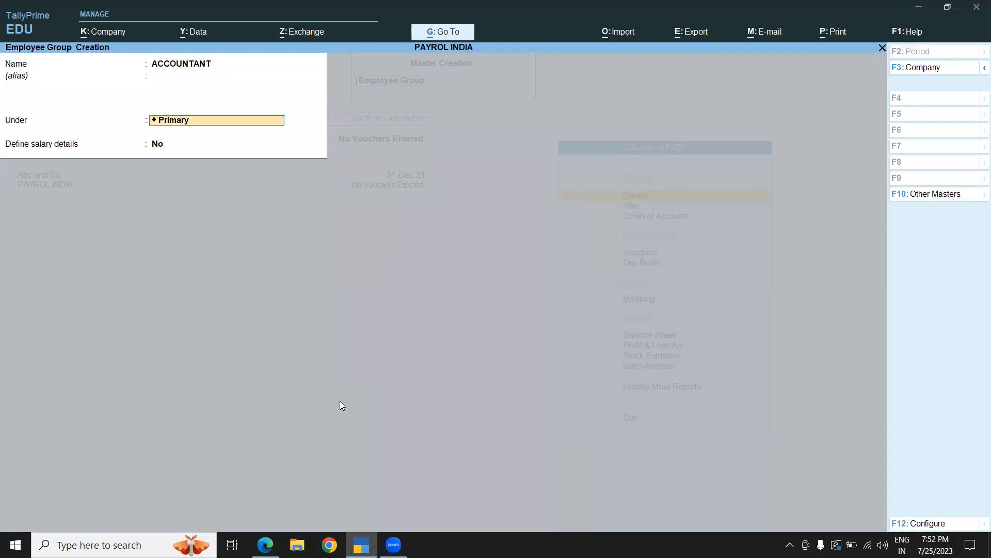
key("Return")
key("Return")
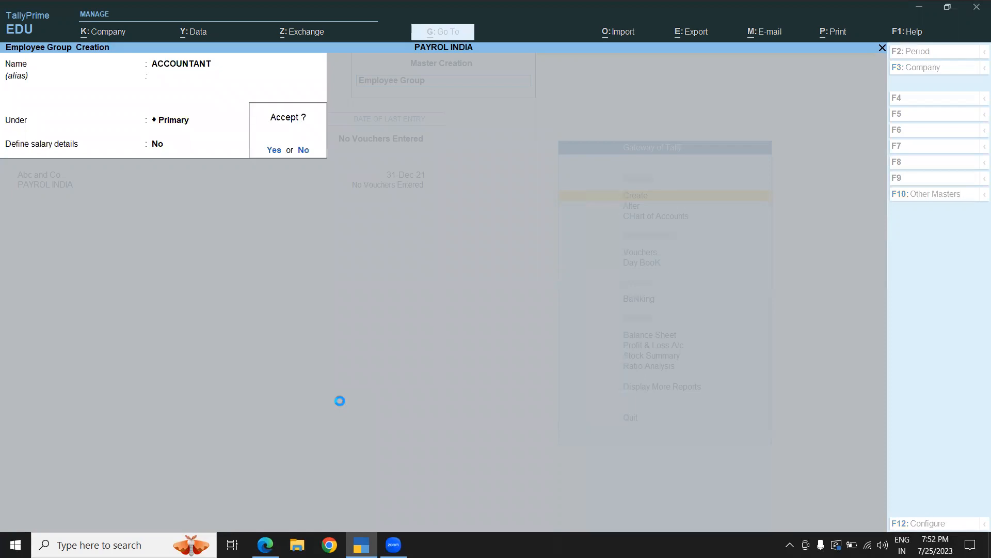
- Create an employee group named SALES MANAGER under Primary
key("Return")
type("SALES MANAGER")
key("Return")
key("Return")
key("Return")
key("Return")
key("Return")
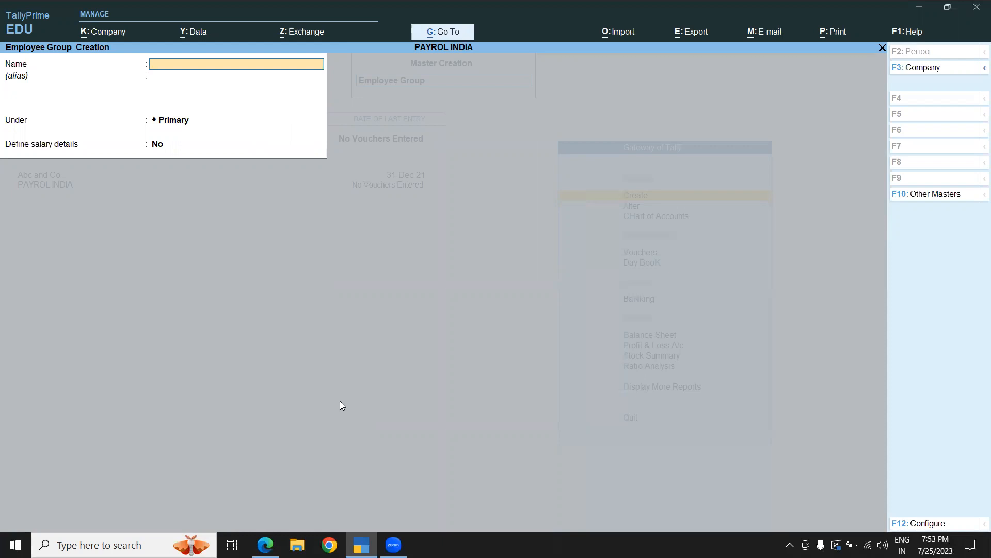
- Start a new employee, entering the employee's name and placing it under the ACCOUNTANT group
key("Escape")
key("Return")
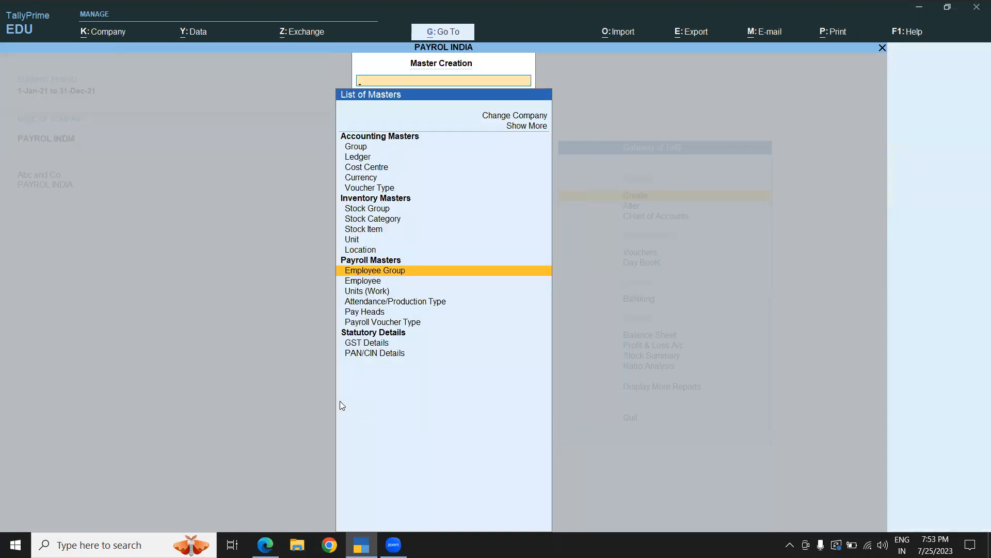
key("Down")
key("Return")
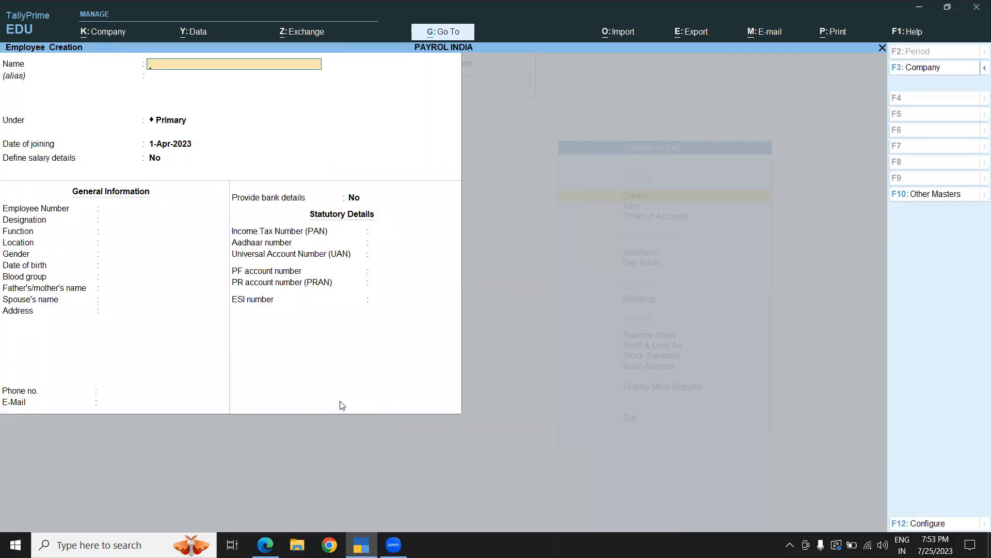
type("ARUN")
key("Return")
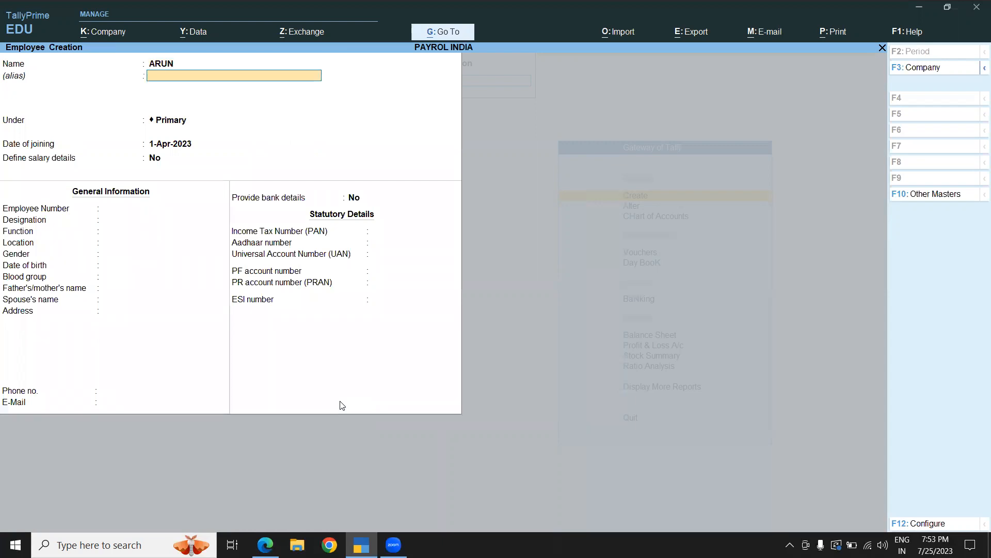
key("Return")
type("AC")
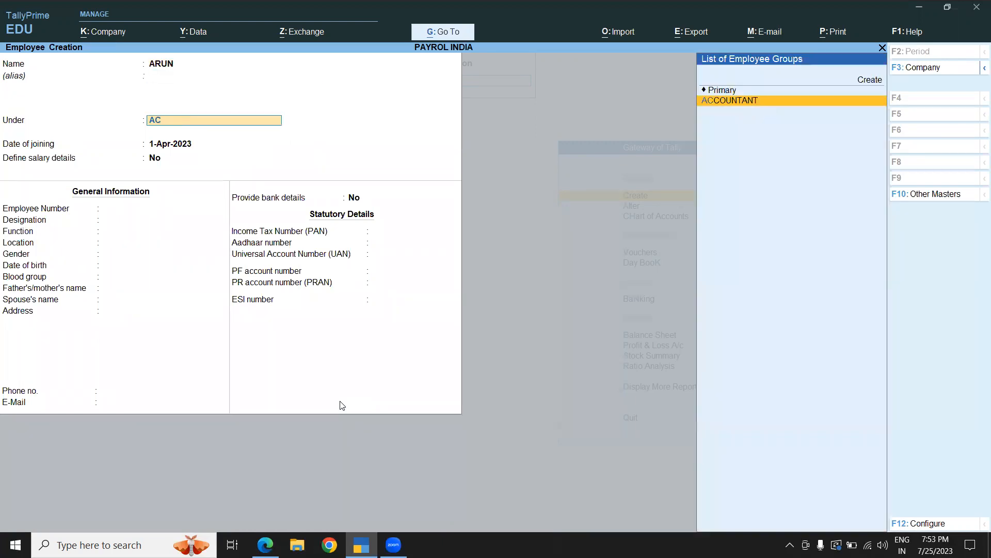
key("Return")
- Keep salary details off and enter the employee number
key("Return")
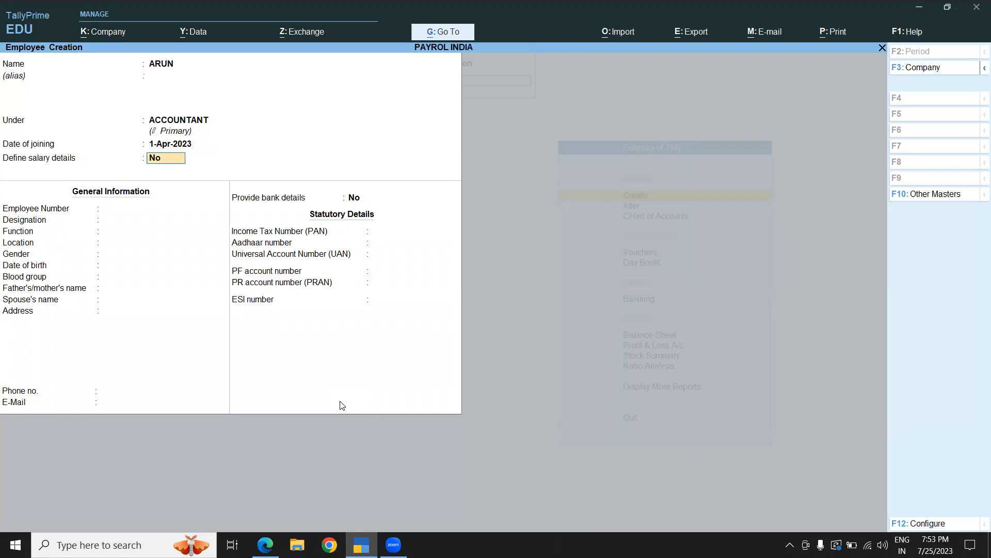
key("Return")
type("345678")
key("Return")
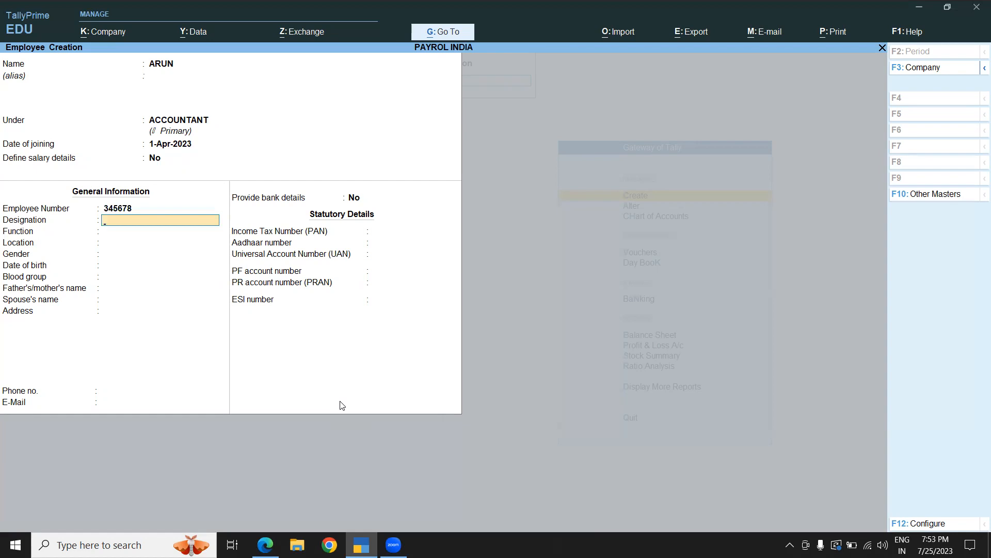
type("ACCOUNTANT")
key("Return")
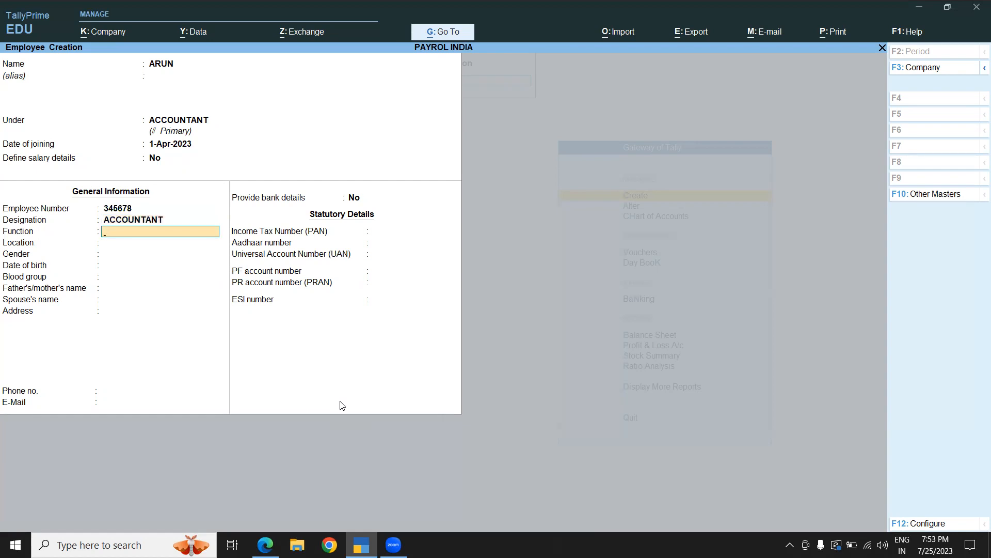
key("BackSpace")
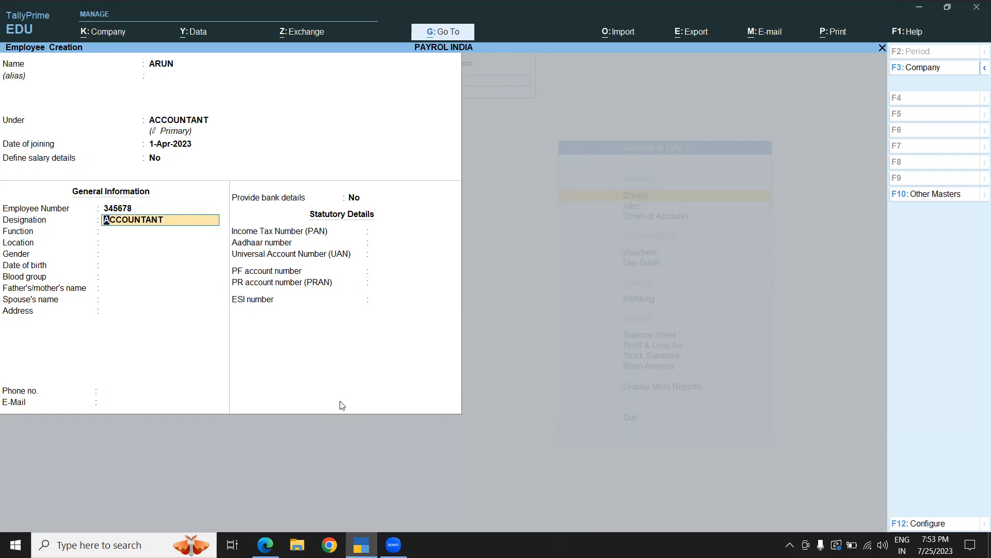
- Set the employee's designation to AP- Process and function to AP
type("A")
type("p")
type(" - Procees")
key("BackSpace")
key("BackSpace")
key("BackSpace")
key("BackSpace")
key("BackSpace")
key("BackSpace")
key("BackSpace")
key("BackSpace")
key("BackSpace")
key("BackSpace")
key("BackSpace")
key("BackSpace")
type("P- Proce")
key("Return")
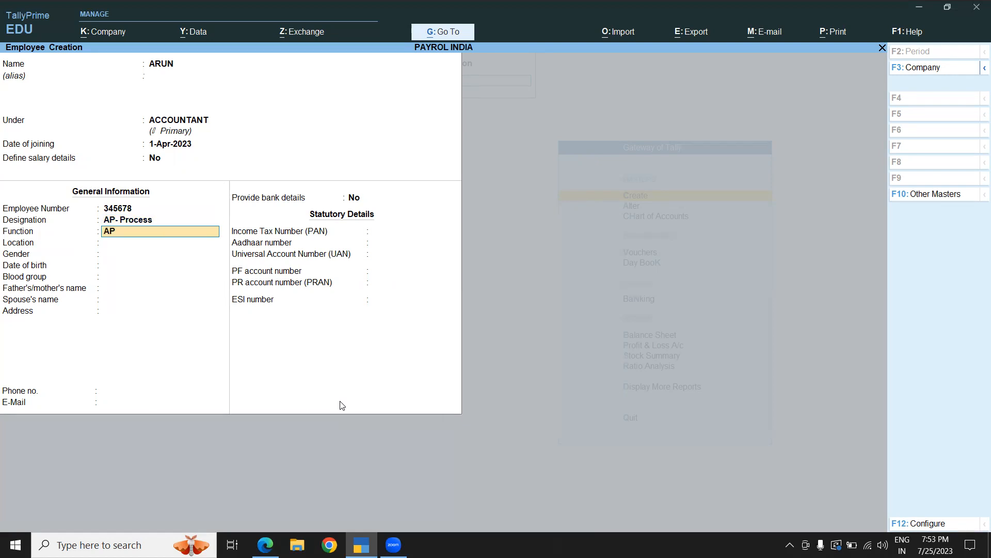
key("Return")
- Set the employee's location to Mathikere and gender to Male
type("Mathikere")
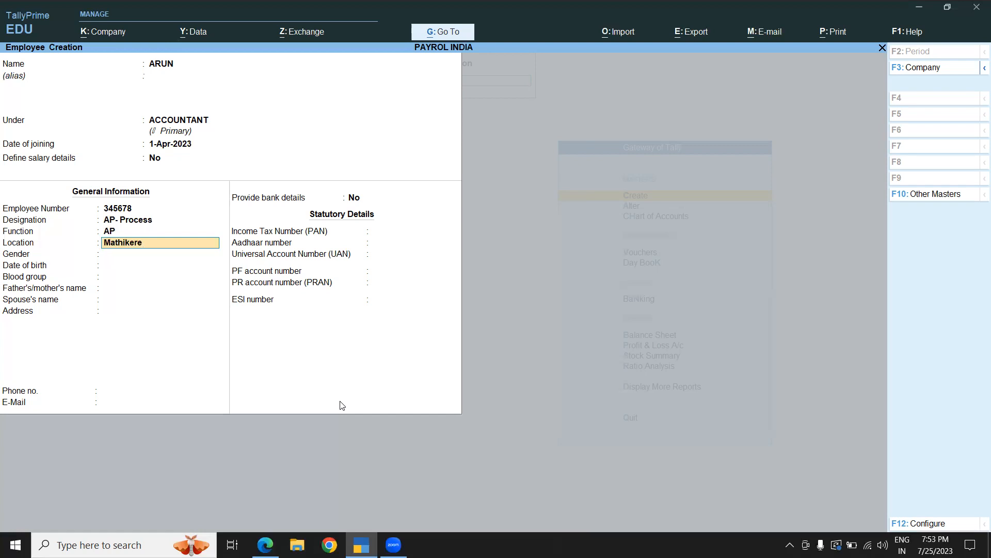
key("Return")
key("Down")
key("Down")
key("Return")
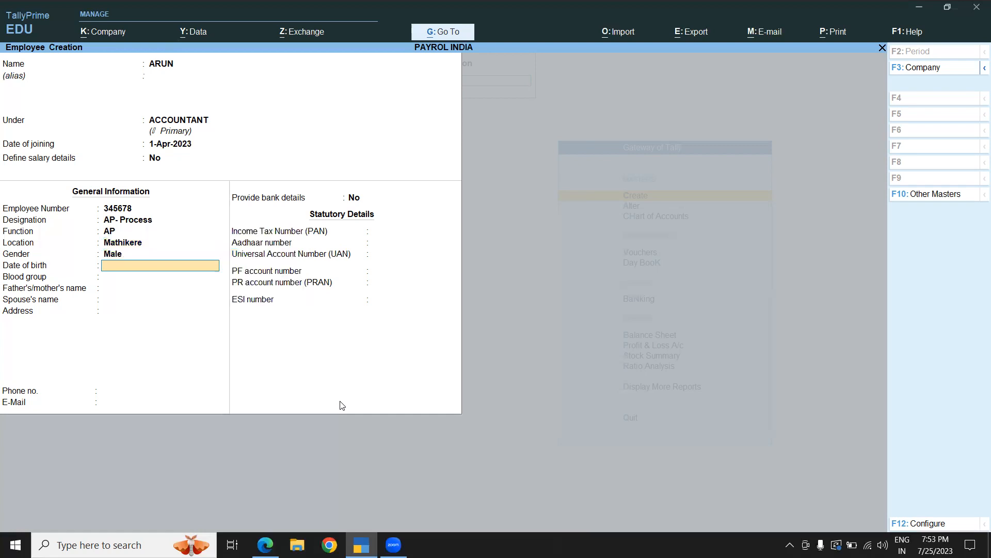
- Enter the employee's date of birth and choose A1B Negative as blood group
type("1.5.1992")
key("Return")
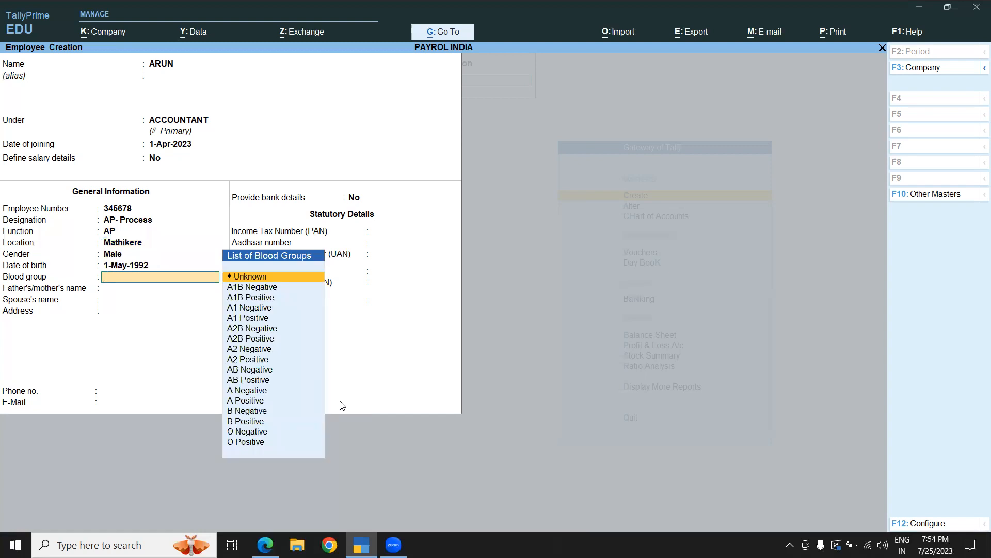
left_click(249, 288)
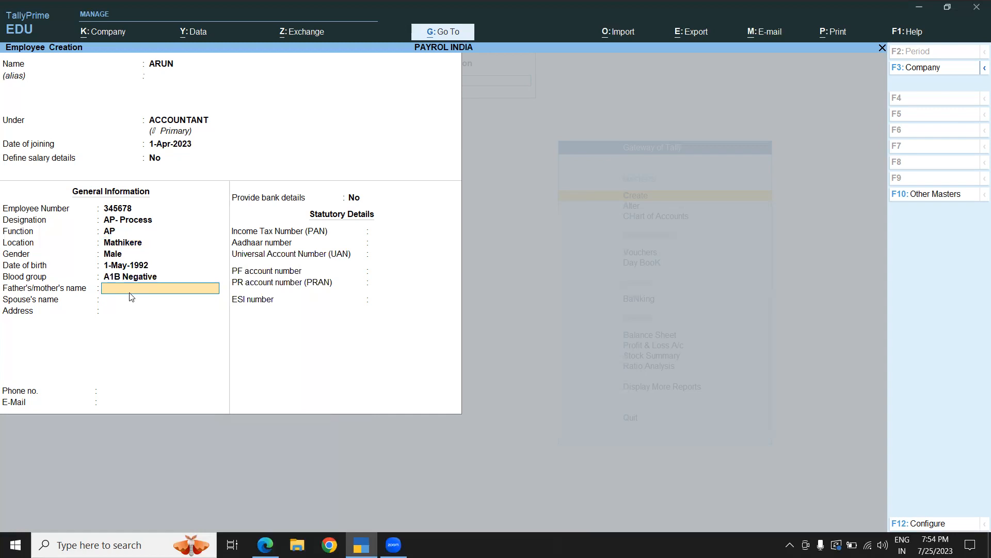
- Enter the father's/mother's name and leave the spouse's name blank
type("Kumar")
key("Return")
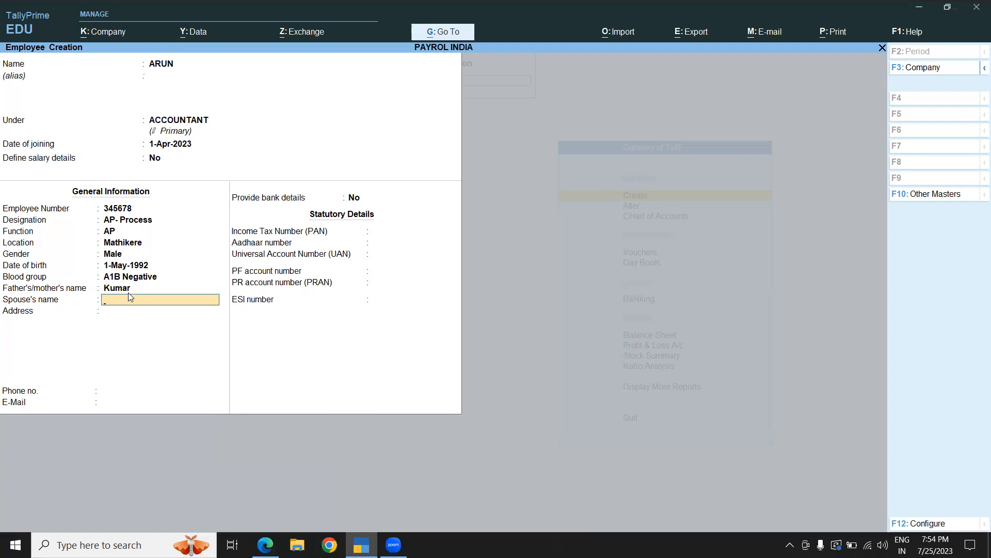
key("Return")
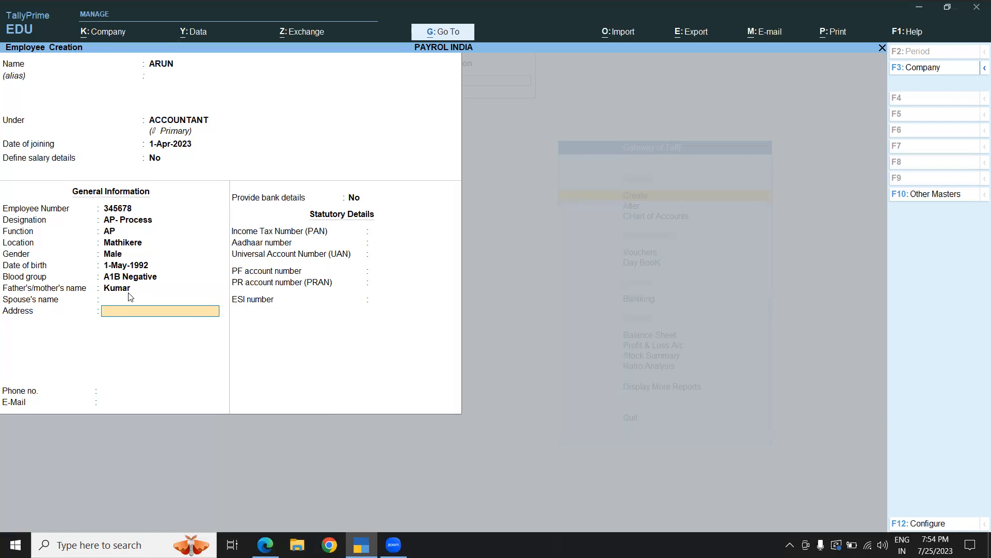
- Enter the employee's four-line postal address
type("Bel Circel")
key("Return")
type("Bangalore")
key("Return")
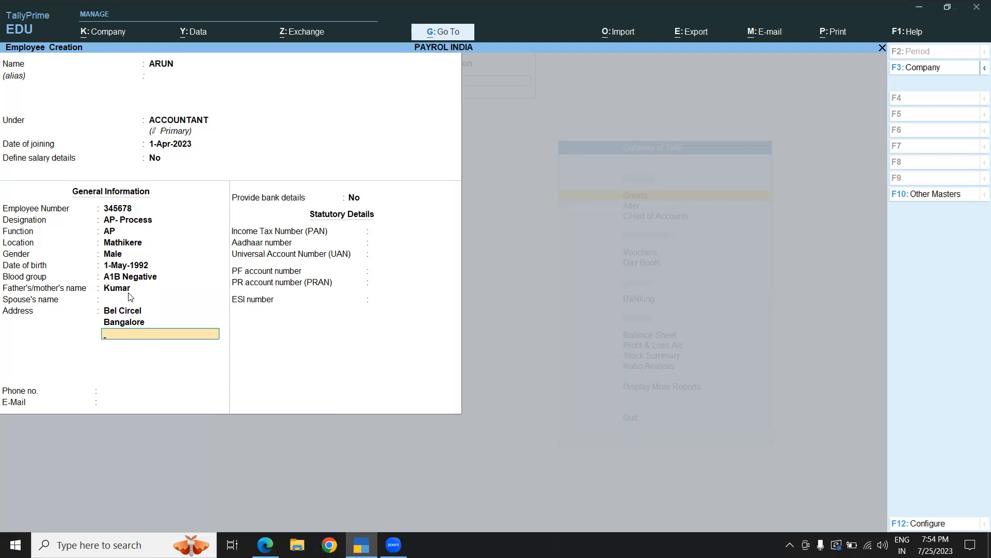
type("Karnataka")
key("Return")
type("560054")
key("Return")
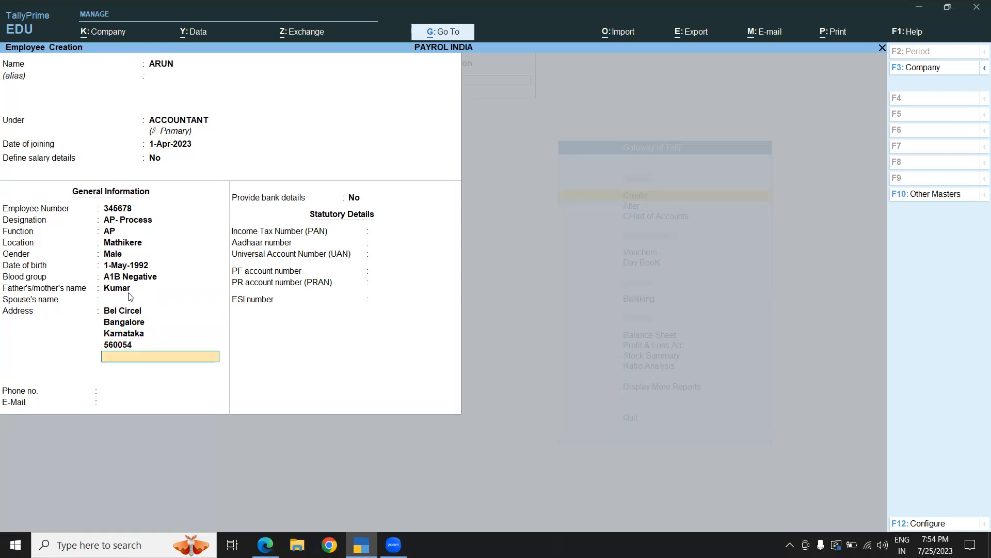
- Fill in the employee's phone number and e-mail address
key("Return")
type("9638521")
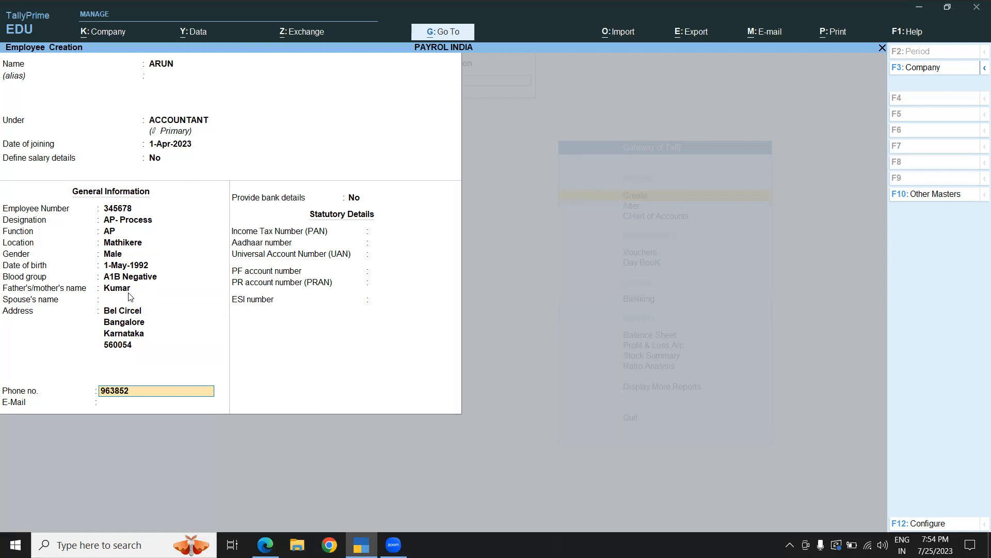
key("Return")
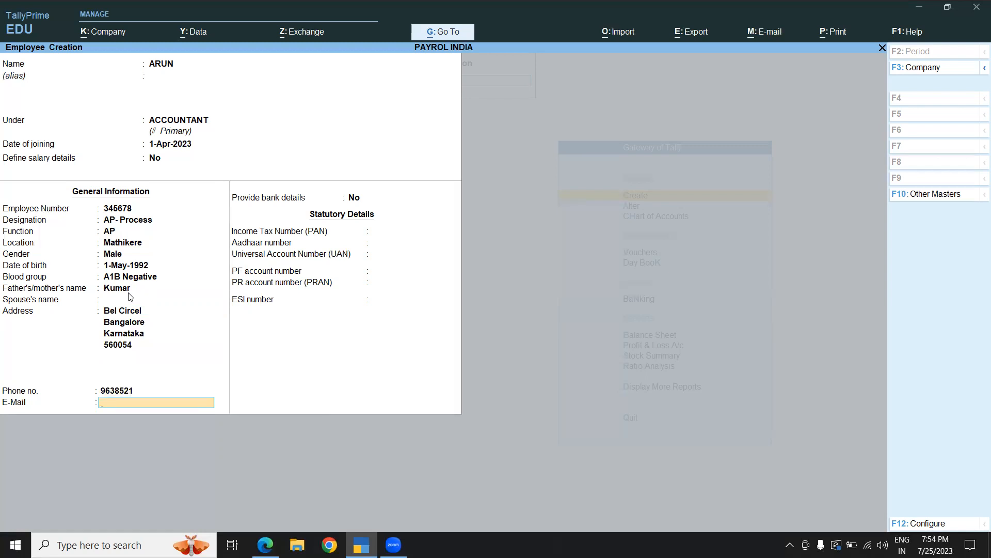
key("Return")
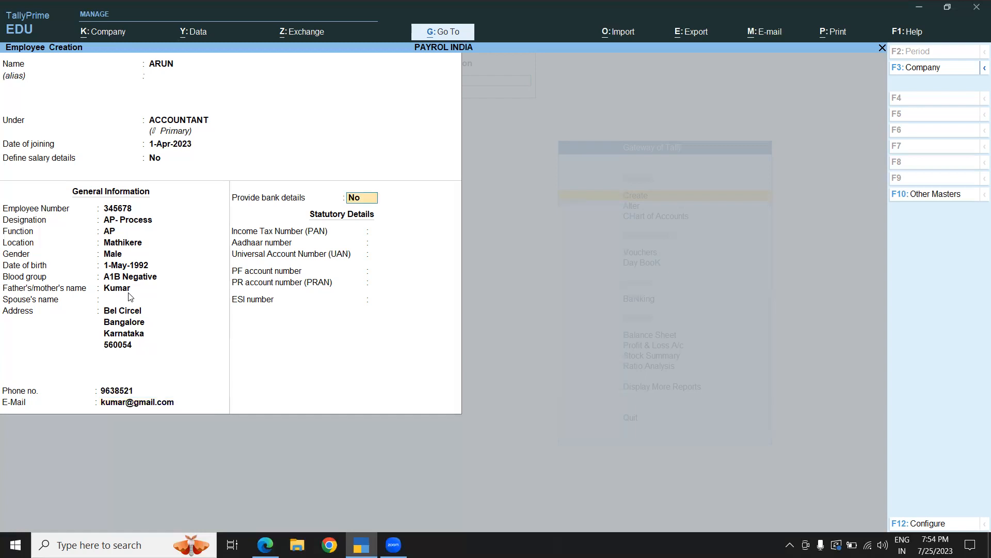
- Set Provide bank details to Yes for the employee
key("Return")
key("BackSpace")
type("yes")
key("Return")
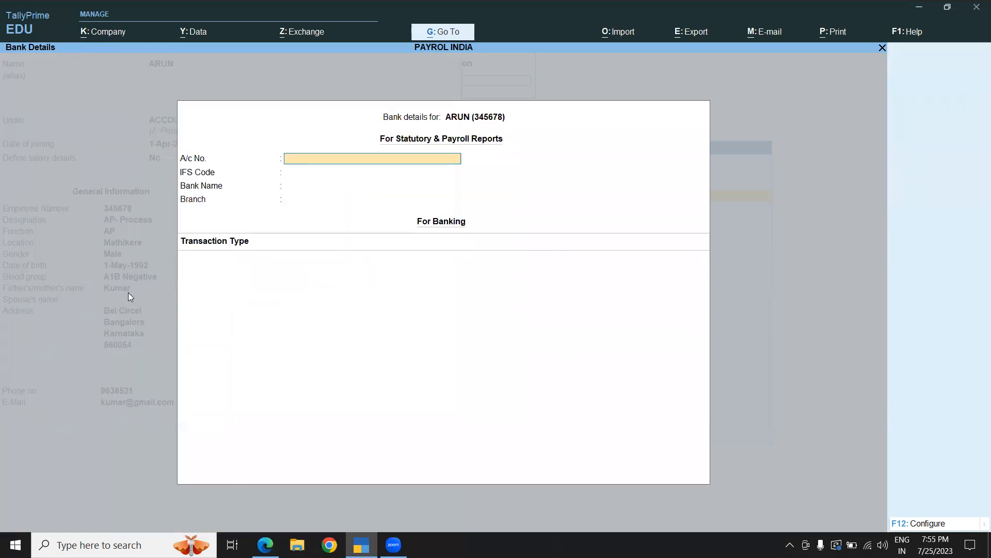
- Enter the employee's bank account number and IFS code, moving on to the bank name
type("23456789i")
key("Return")
type("KAR23456")
key("Return")
key("Return")
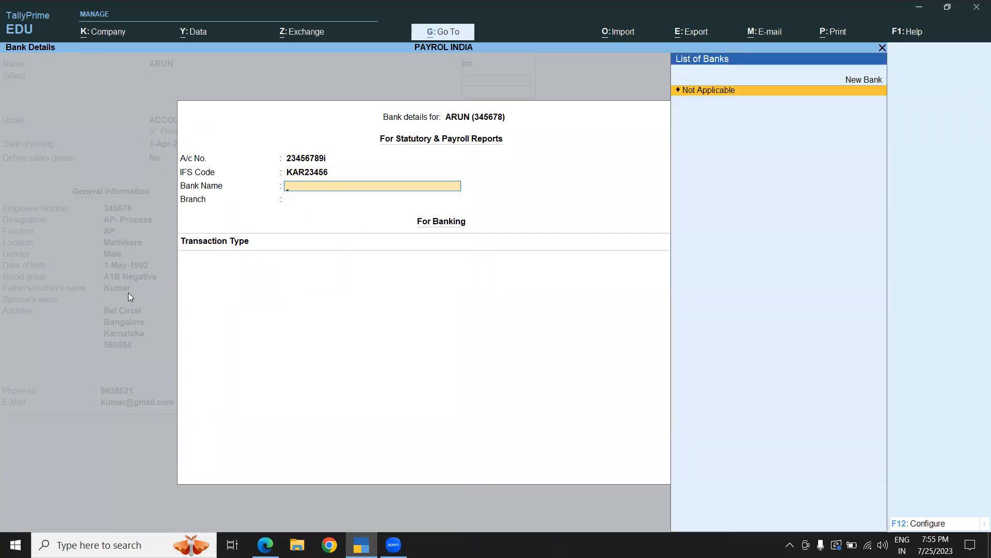
- Enter Karnataka Bank as the employee's bank name, creating it as a new bank
type("Ka")
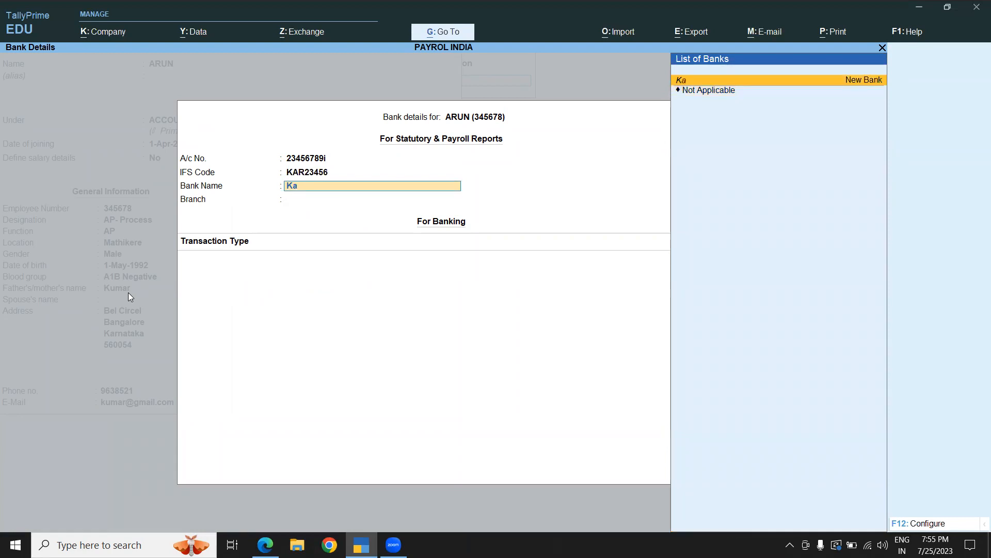
type("rnataka Bank")
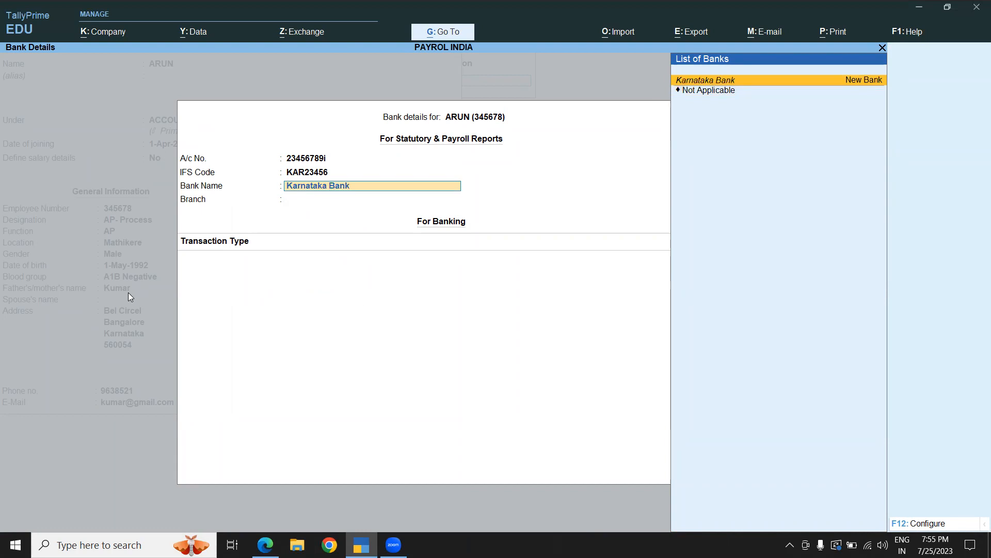
key("Return")
- Set the branch to Gokula and choose Cheque as the transaction type
key("Return")
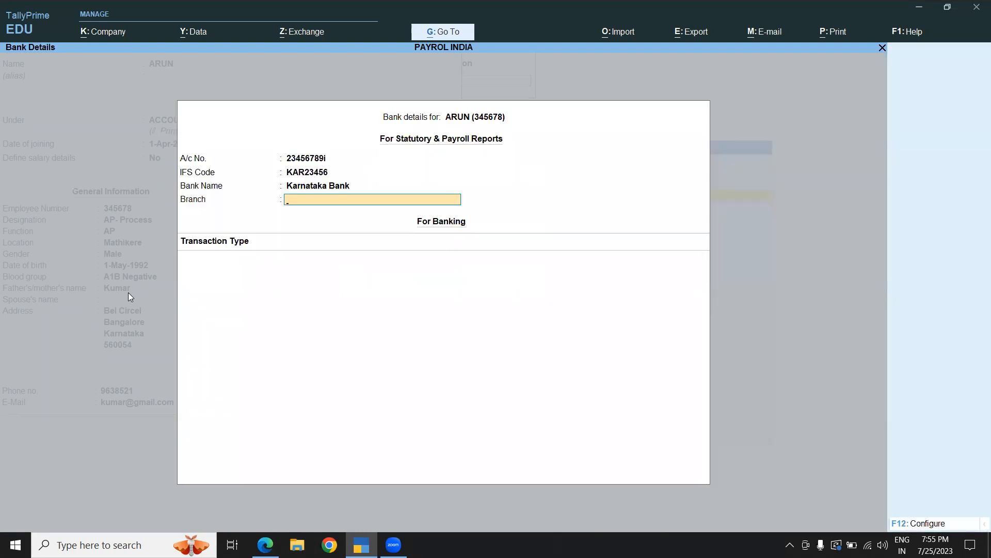
type("Gokula")
key("Return")
key("Down")
key("Down")
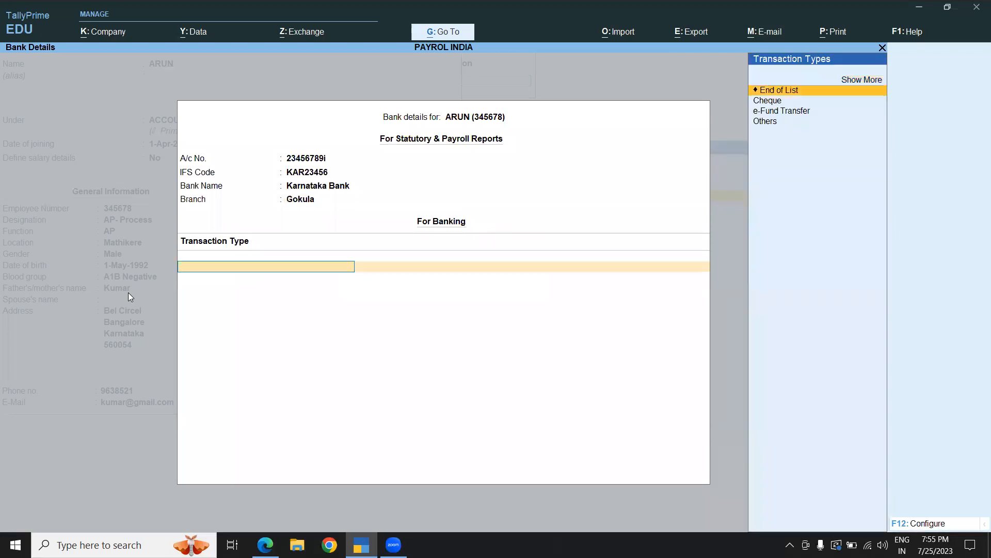
key("Return")
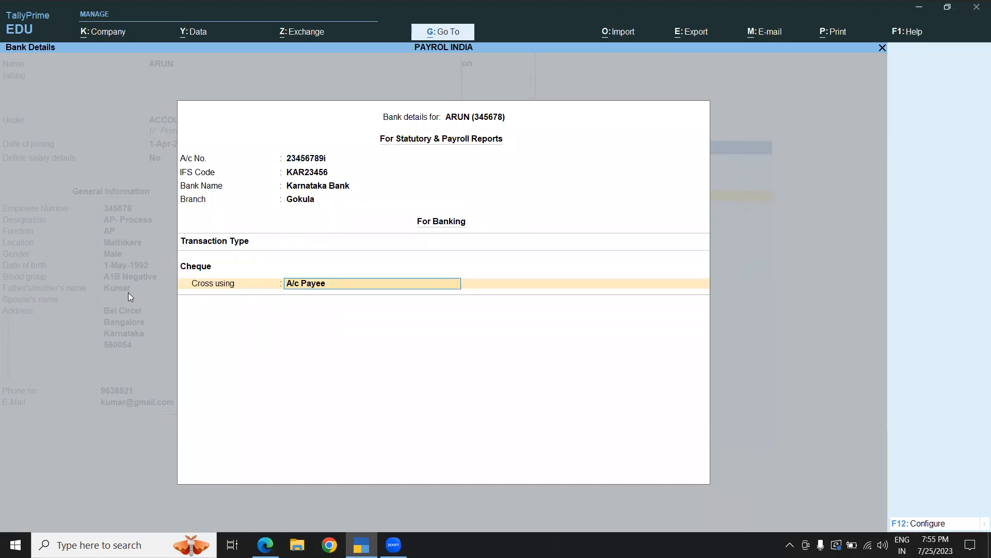
- Keep A/c Payee as the cheque crossing and save the employee ARUN
key("Return")
key("Return")
key("Return")
key("Return")
key("Return")
key("Return")
key("Return")
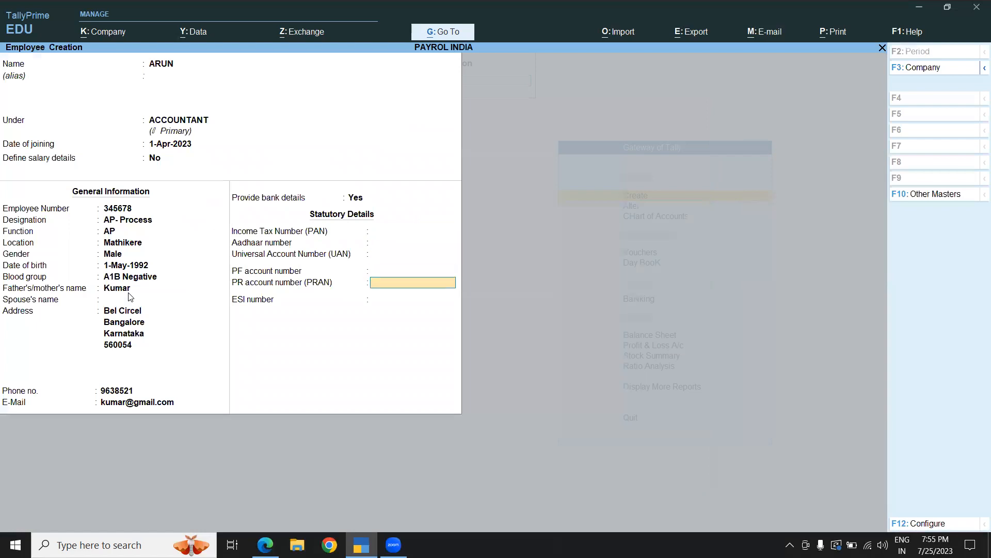
key("Return")
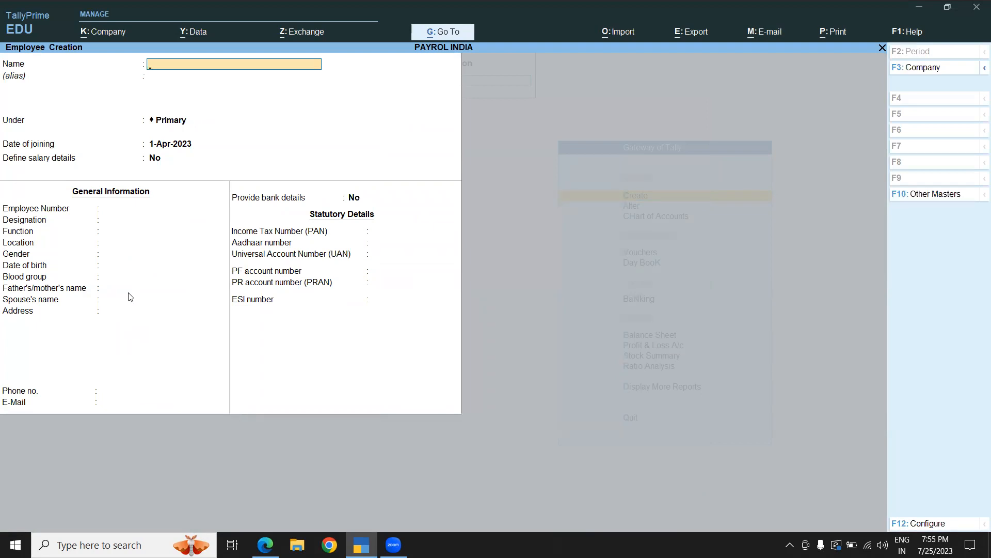
- Create employee Sunitha under SALES MANAGER, save it, and quit employee creation
type("Sunitha")
key("Return")
type("sa")
key("Return")
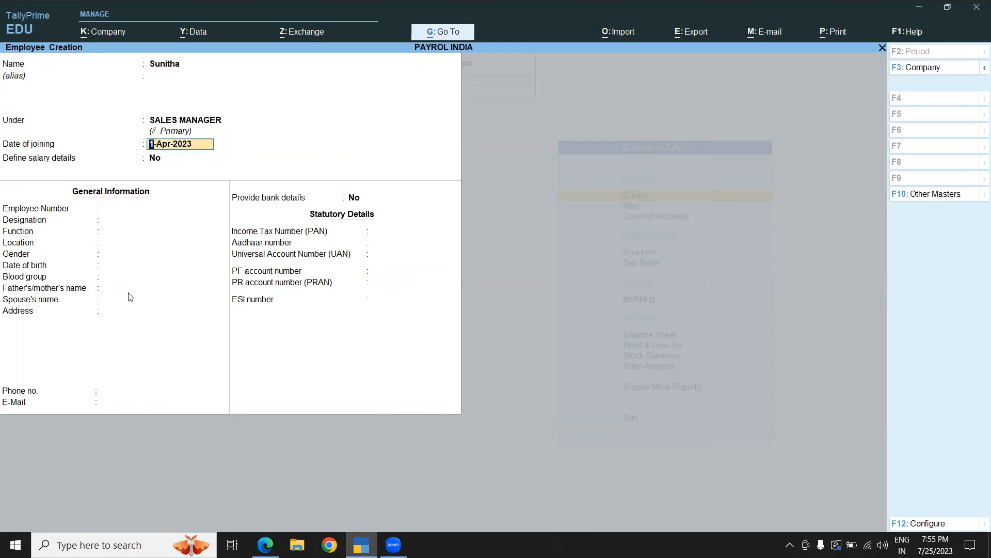
key("ctrl")
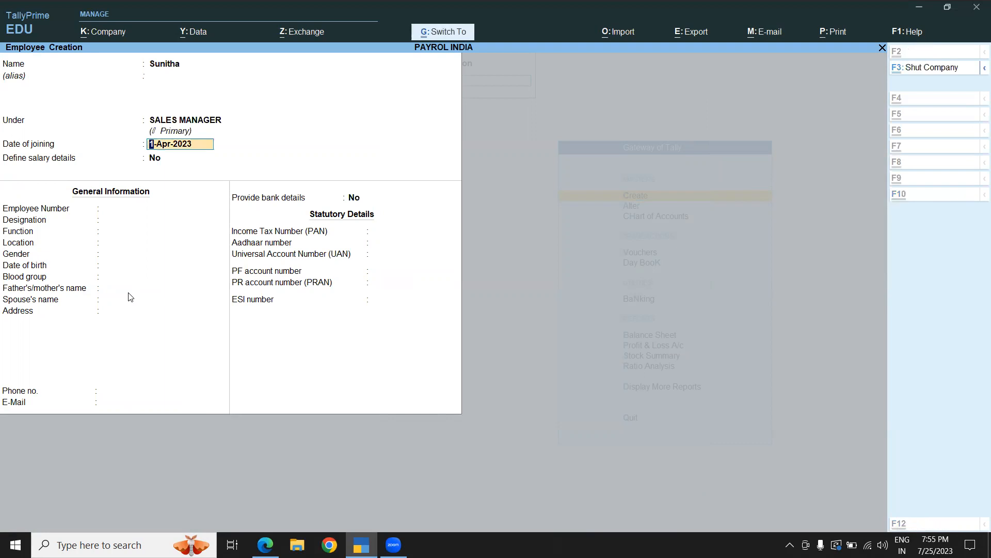
key("ctrl+a")
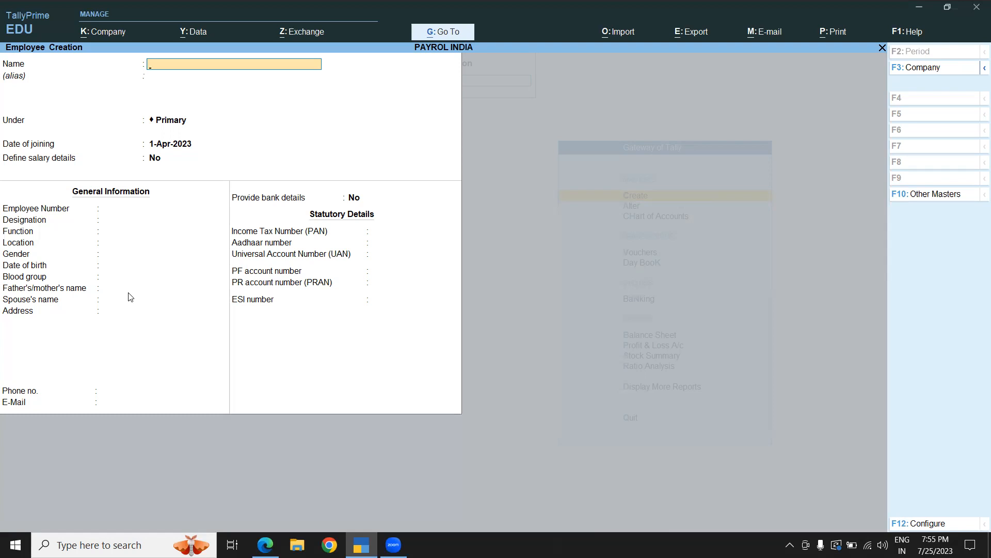
key("Escape")
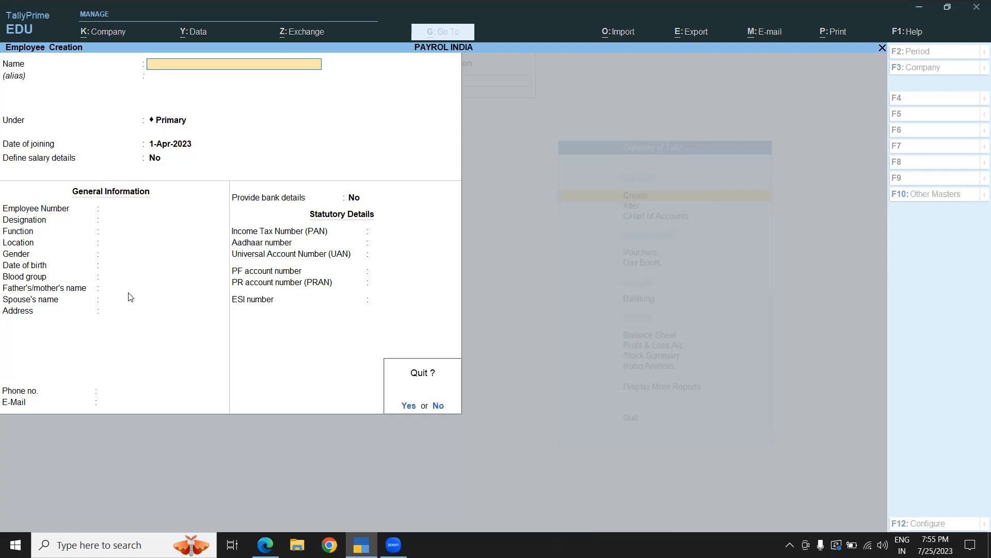
key("y")
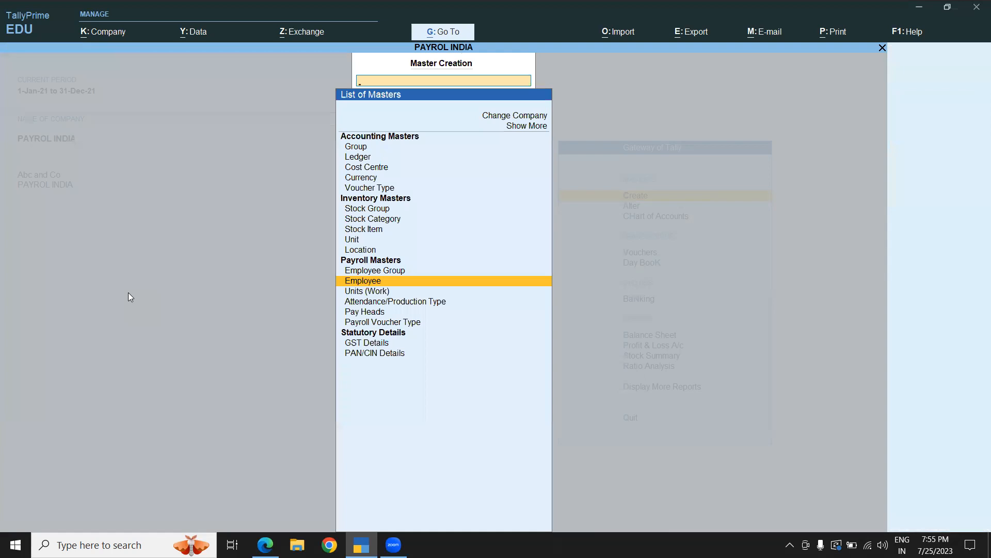
- Open salary definition for employee ARUN and set the effective date to 1.4.2023
key("Escape")
key("Down")
key("Return")
key("Down")
key("Down")
key("Down")
key("Down")
key("Down")
key("Down")
key("Down")
key("Down")
key("Down")
key("Down")
key("Down")
key("Down")
key("Down")
key("Down")
key("Down")
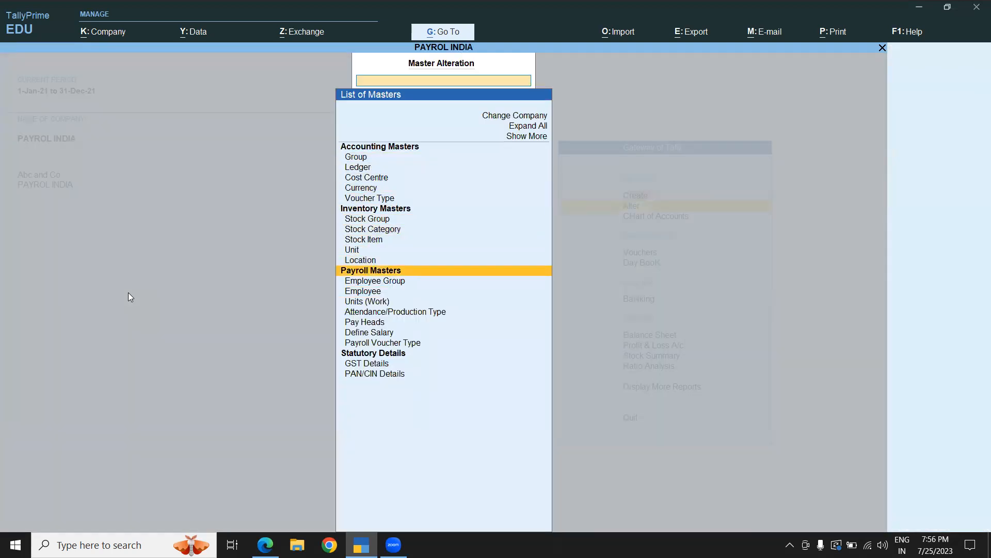
key("Down")
key("Down")
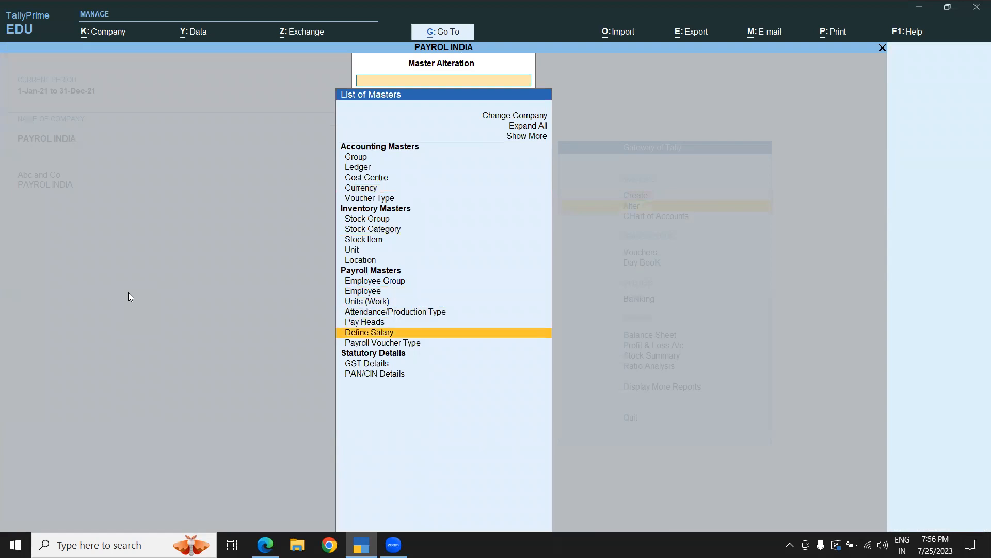
key("Return")
key("Down")
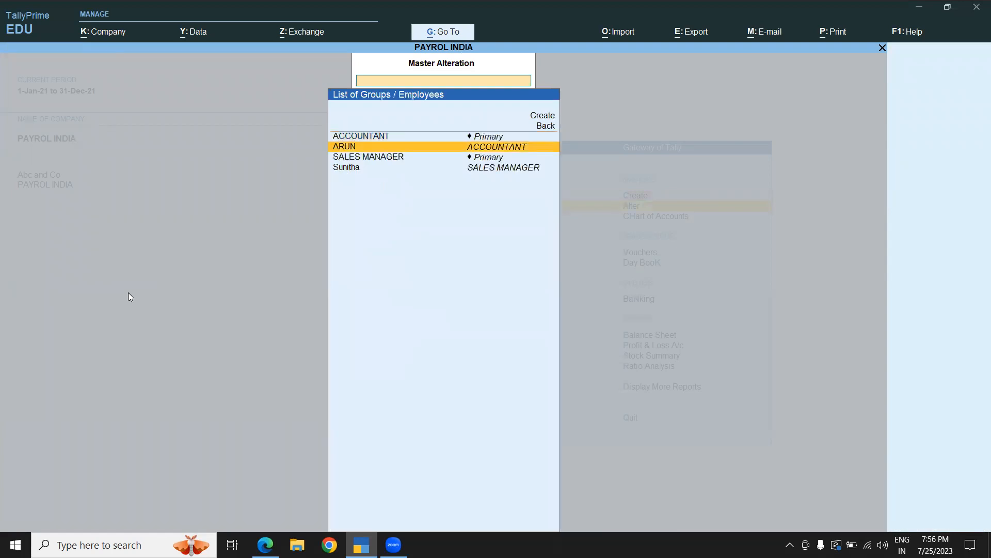
key("Return")
type("1.4.20234")
key("BackSpace")
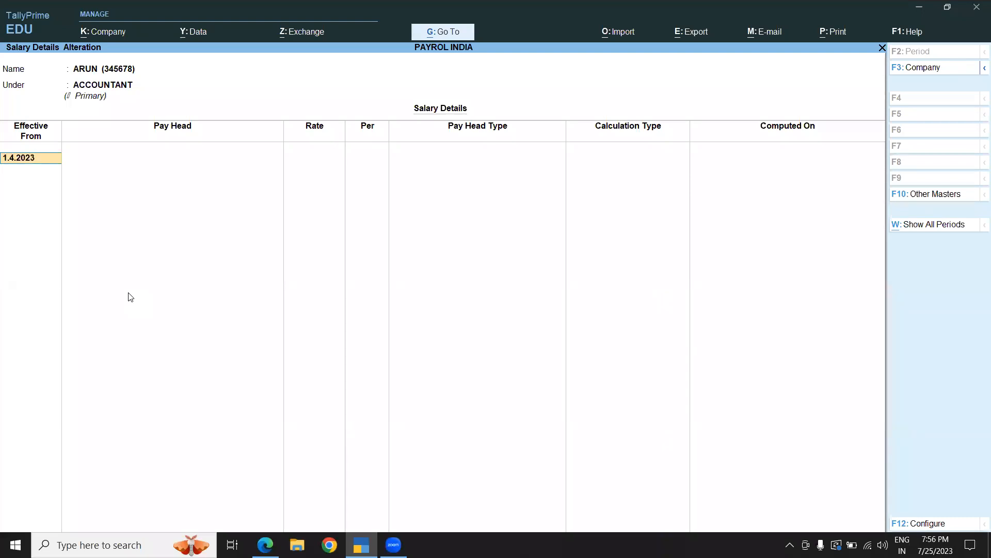
key("Return")
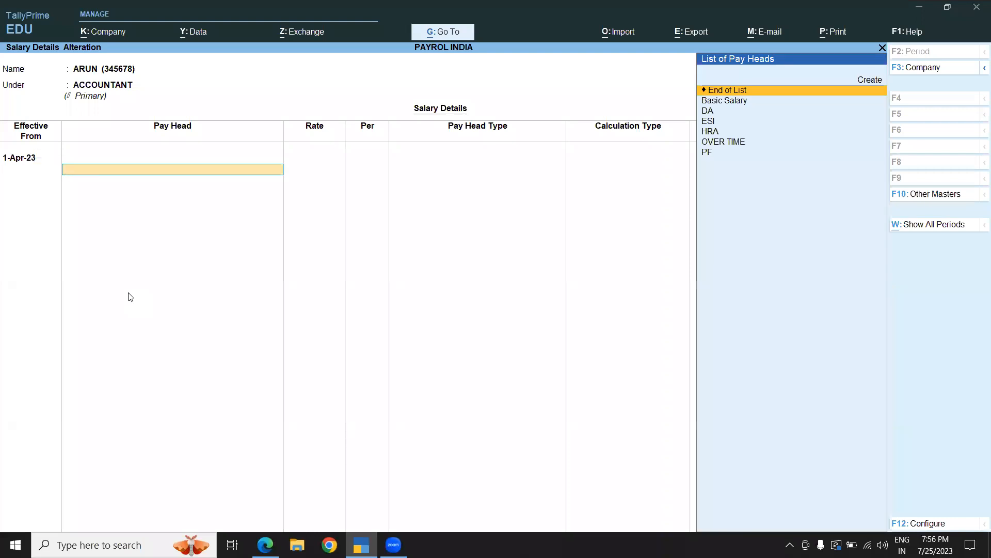
- Add the Basic Salary pay head to ARUN's salary at a rate of 1,500
key("Down")
key("Down")
key("Up")
key("Return")
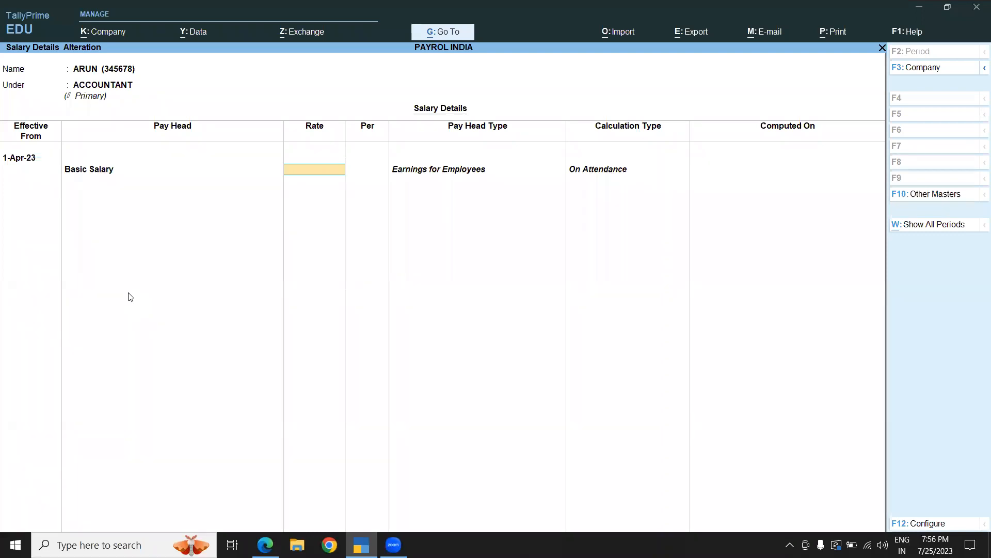
type("1,50")
type("0")
key("Return")
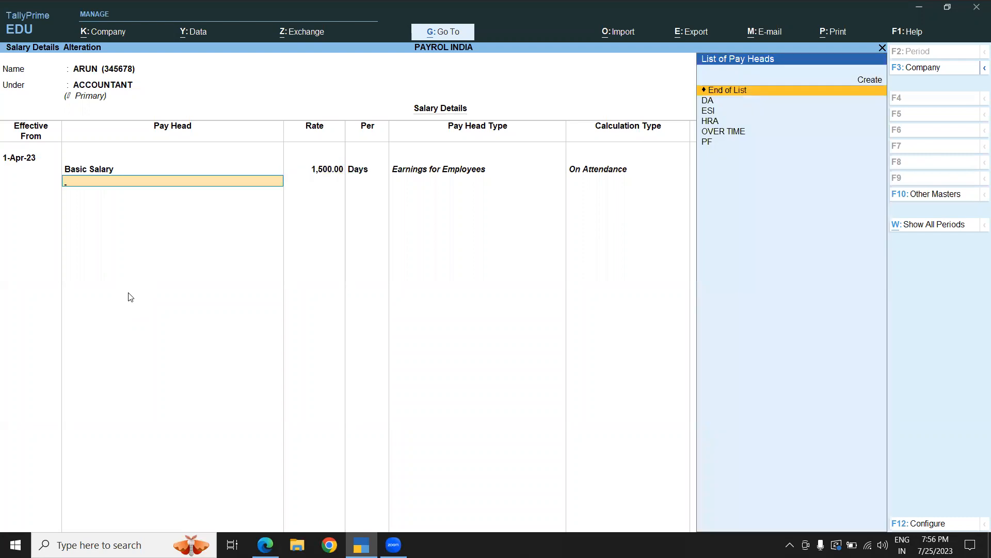
- Add the HRA pay head at a rate of 500
key("Down")
key("Down")
key("Down")
key("Return")
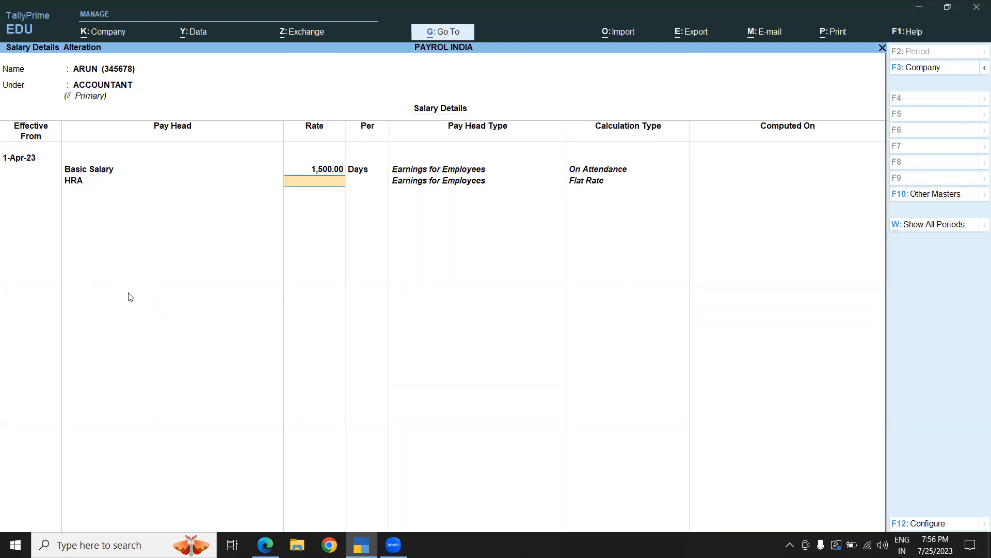
type("500")
key("Return")
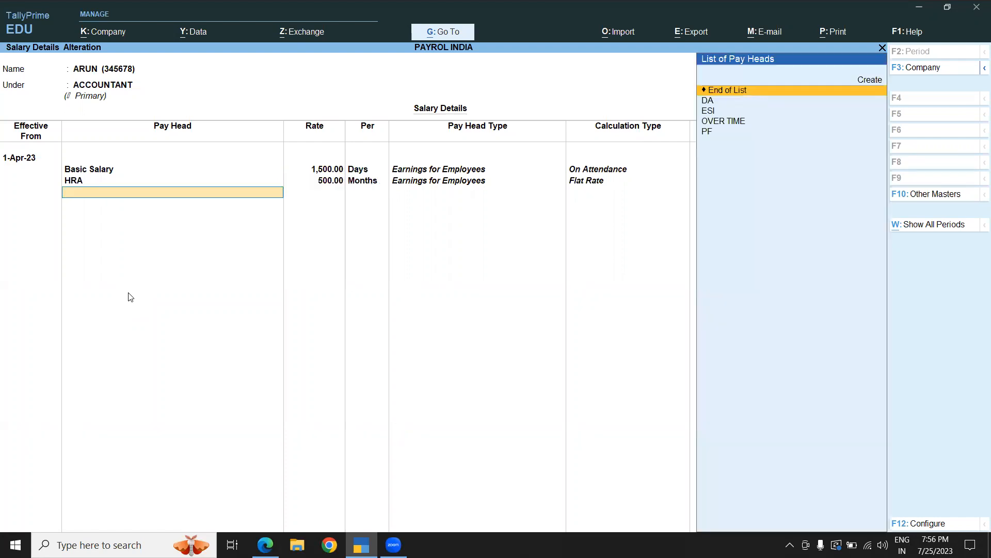
- Add the OVER TIME pay head at a rate of 350 per HRS
key("Down")
key("Down")
key("Down")
key("Return")
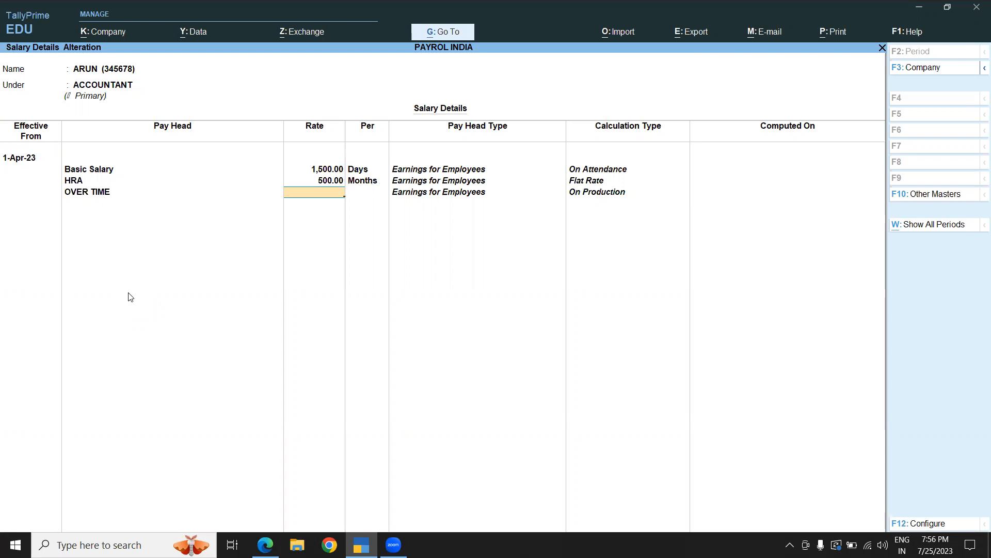
type("350")
key("Return")
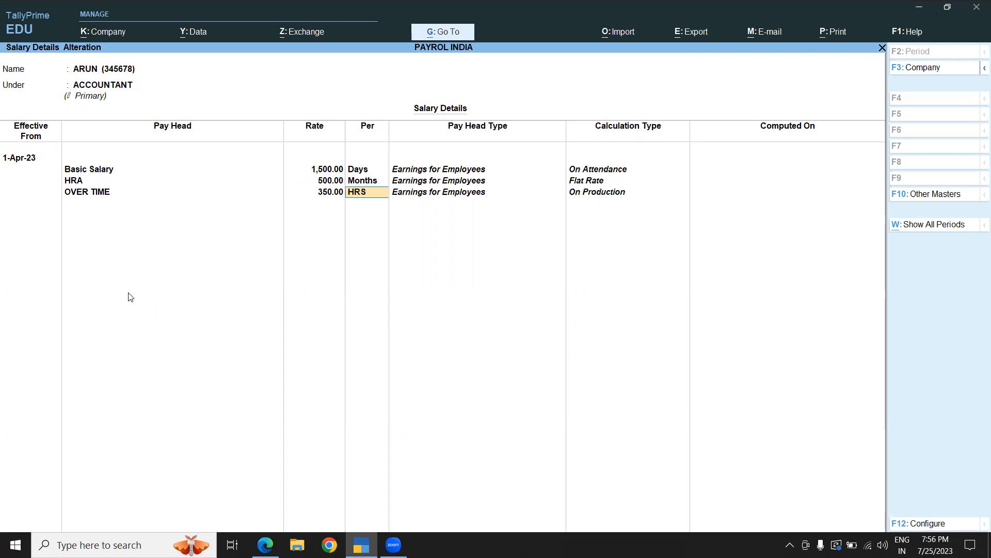
key("Return")
- Add the DA, ESI and PF pay heads and save ARUN's salary details
key("Up")
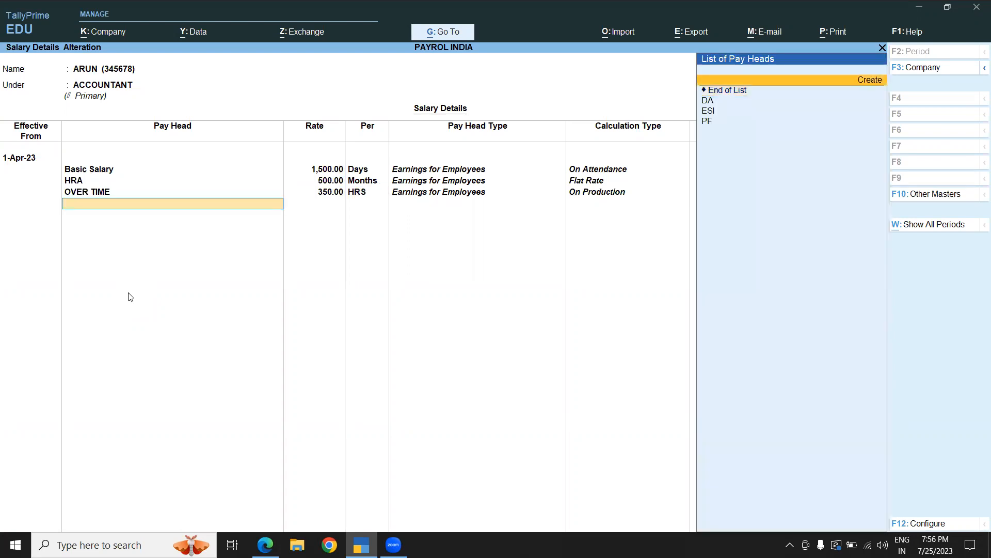
key("Down")
key("Down")
key("Return")
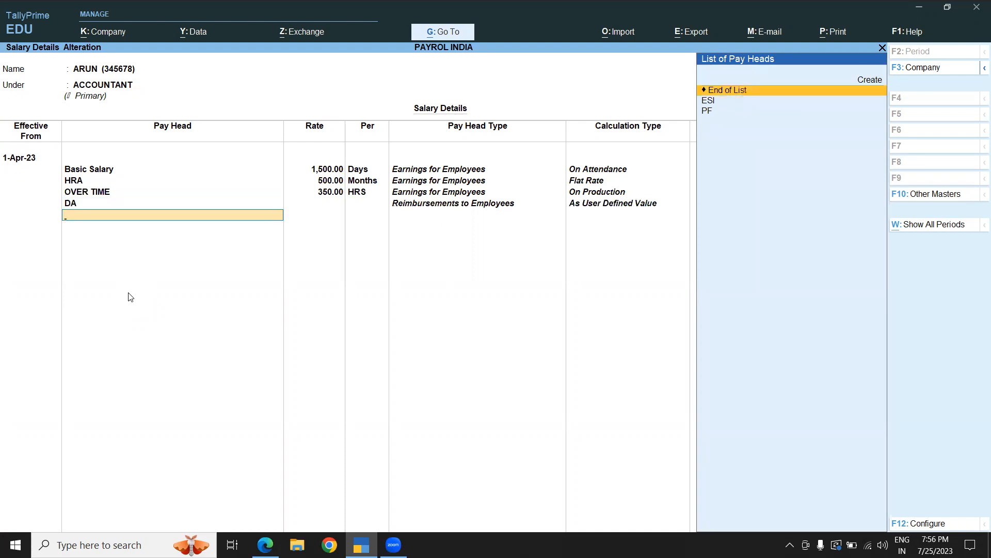
key("Down")
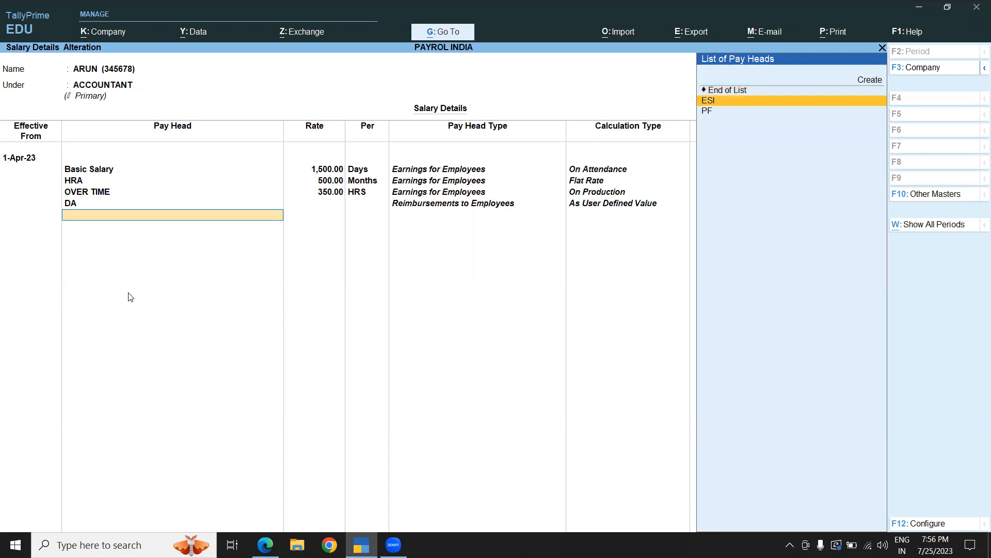
key("Return")
key("Down")
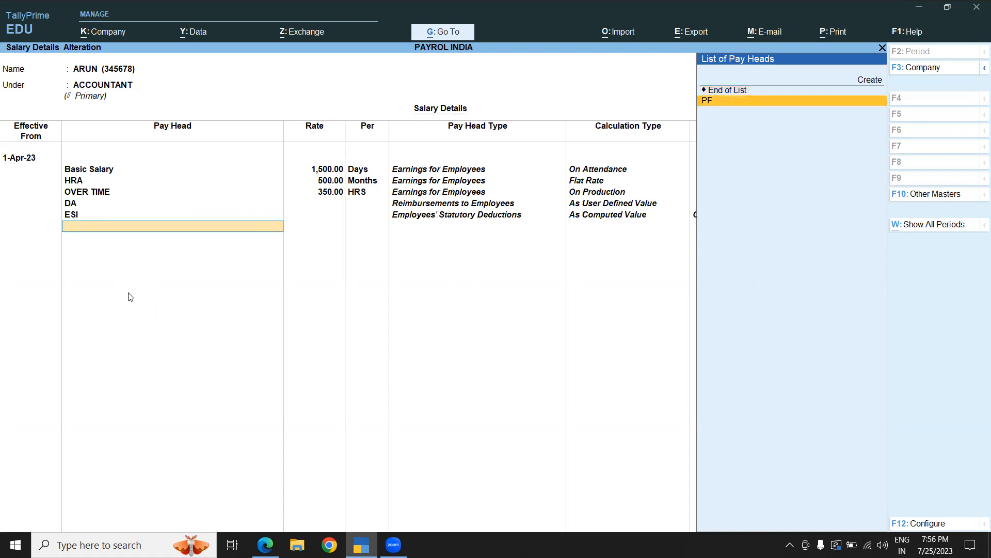
key("Return")
key("Return")
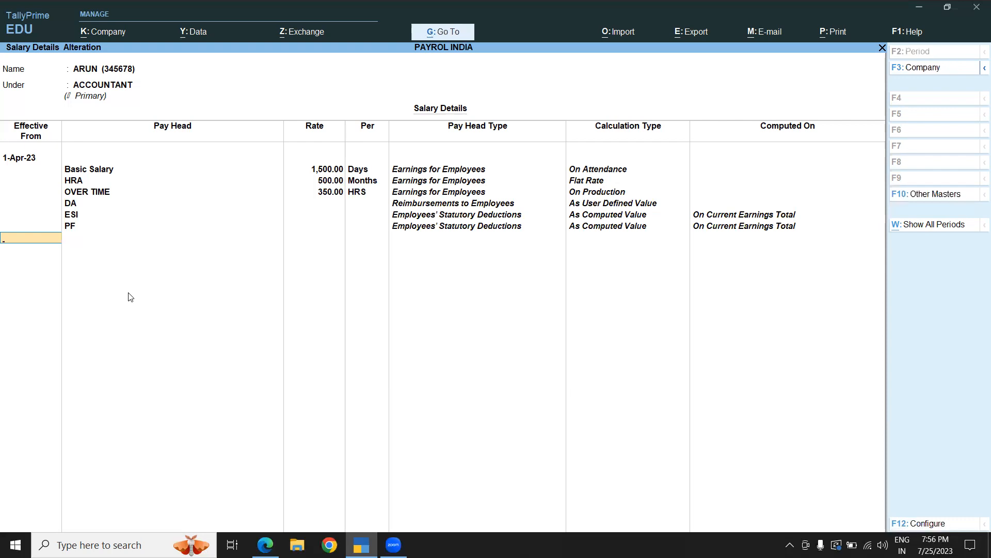
key("Return")
key("Return")
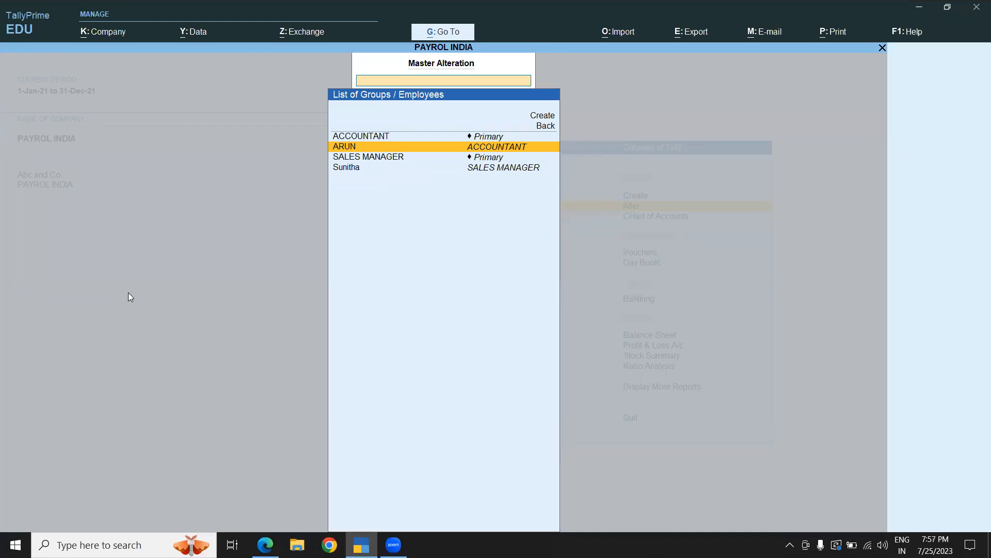
- Open salary definition for Sunitha and set the effective date to 1.4.2023
key("Down")
key("Down")
key("Return")
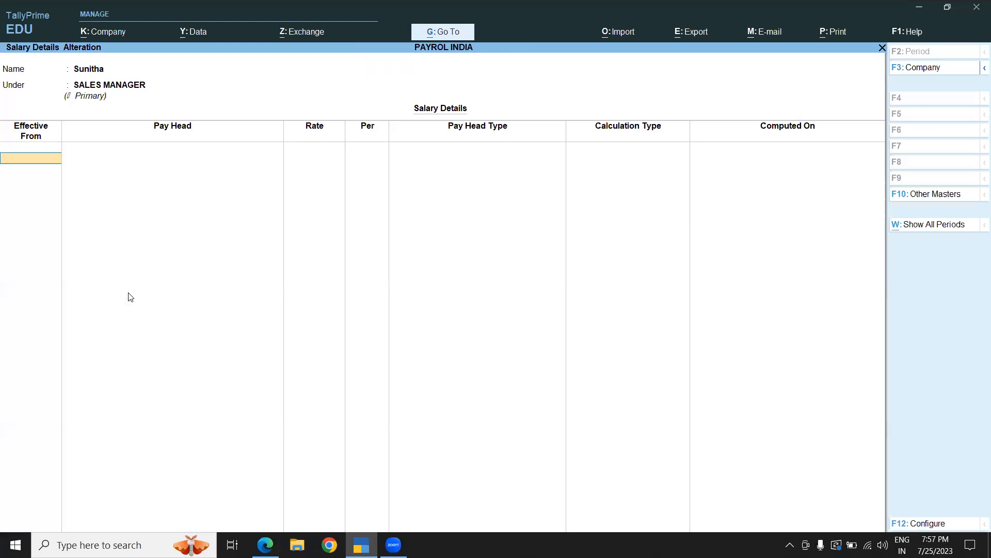
type("1.4.2023")
key("Return")
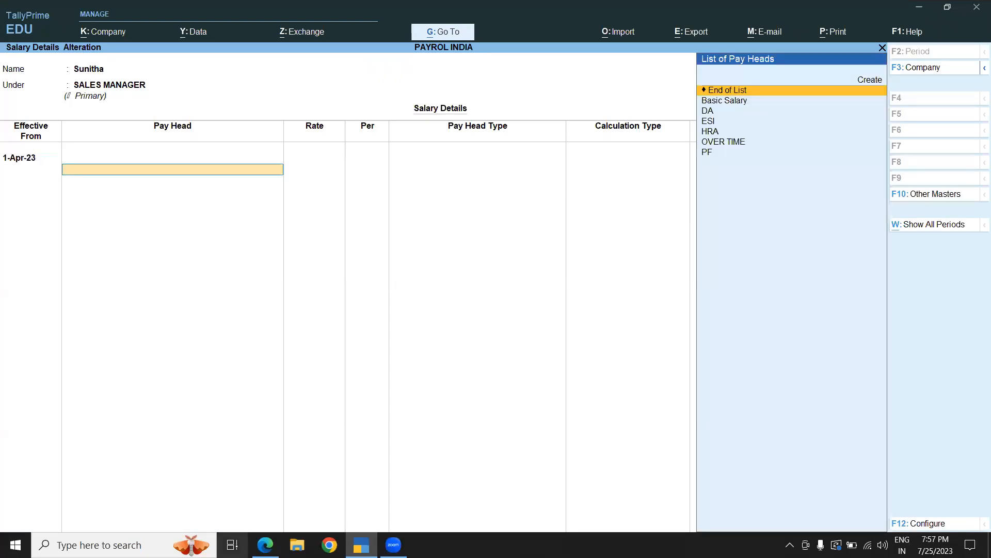
- Switch to the instructions PDF and review the listed setup steps
left_click(263, 545)
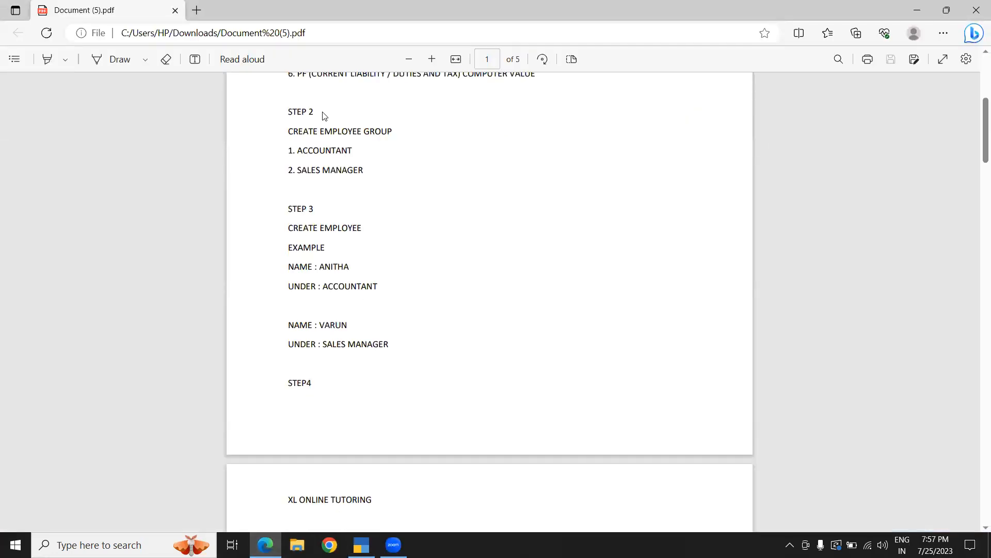
scroll(325, 119, "up", 5)
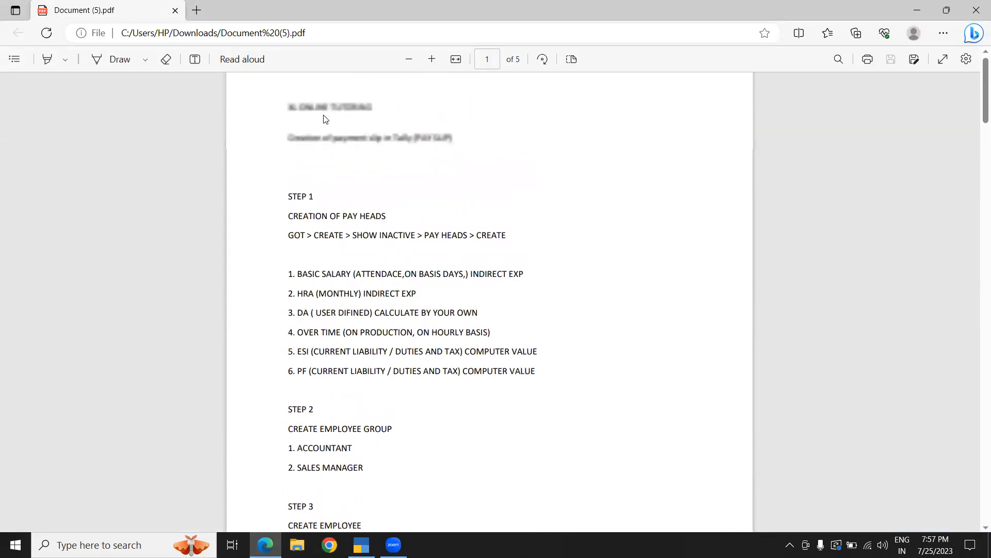
scroll(325, 119, "down", 1)
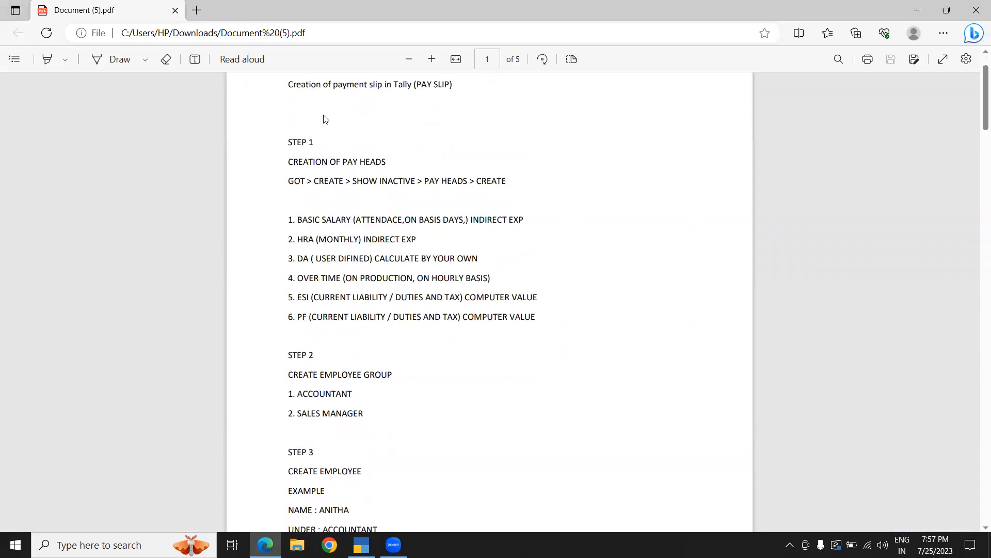
scroll(326, 120, "down", 5)
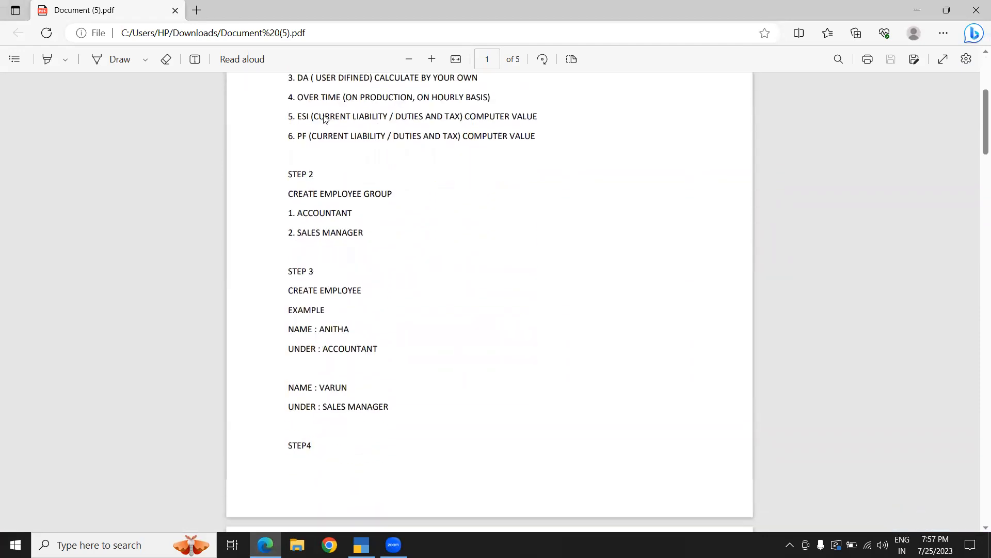
- Return to the salary definition and add Basic Salary at a rate of 850 for the SALES MANAGER employee
scroll(325, 119, "up", 1)
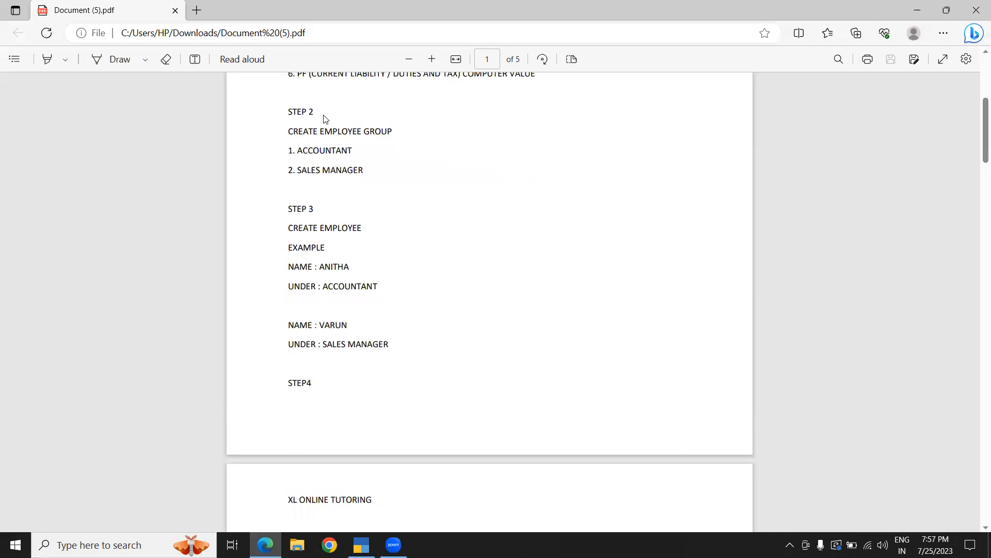
scroll(326, 119, "down", 4)
scroll(325, 120, "down", 4)
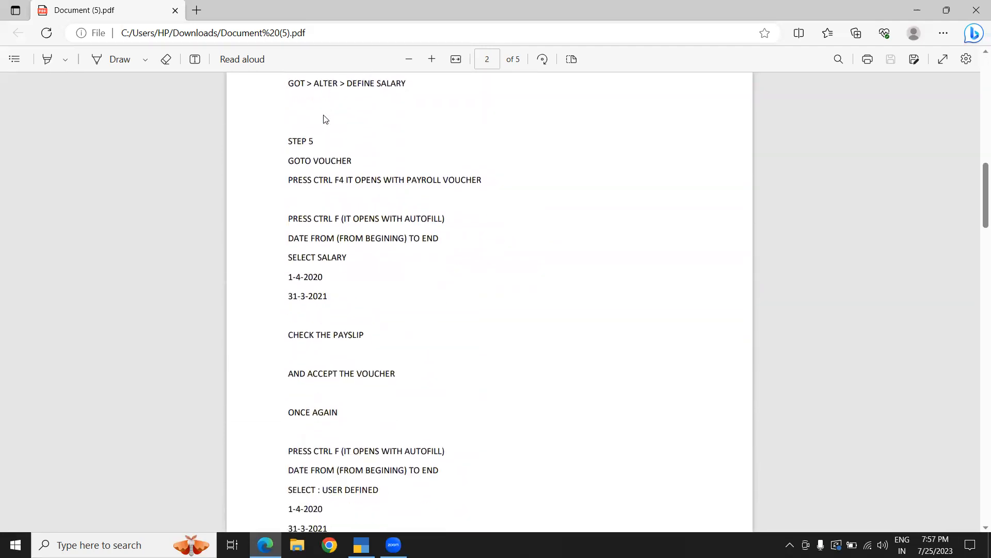
scroll(325, 119, "up", 1)
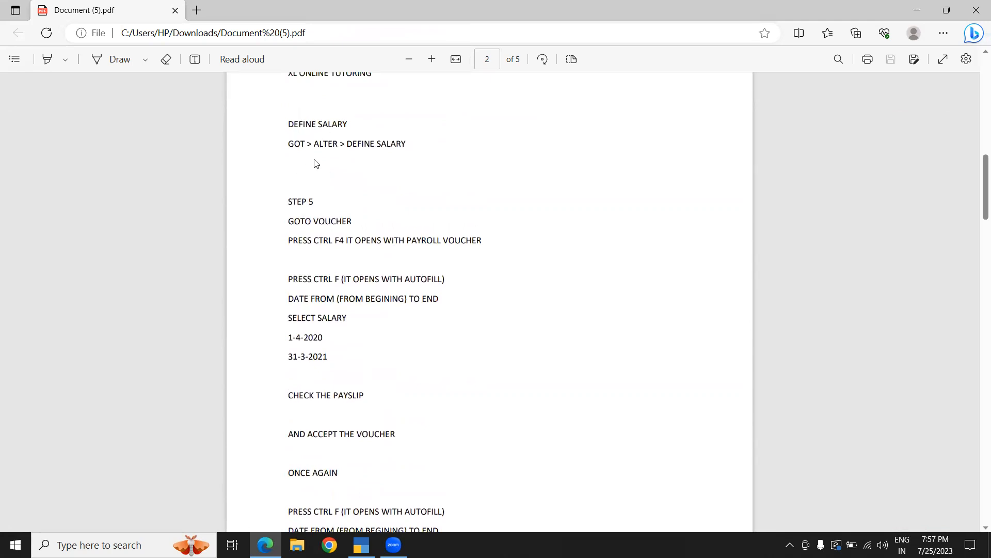
key("alt+Tab")
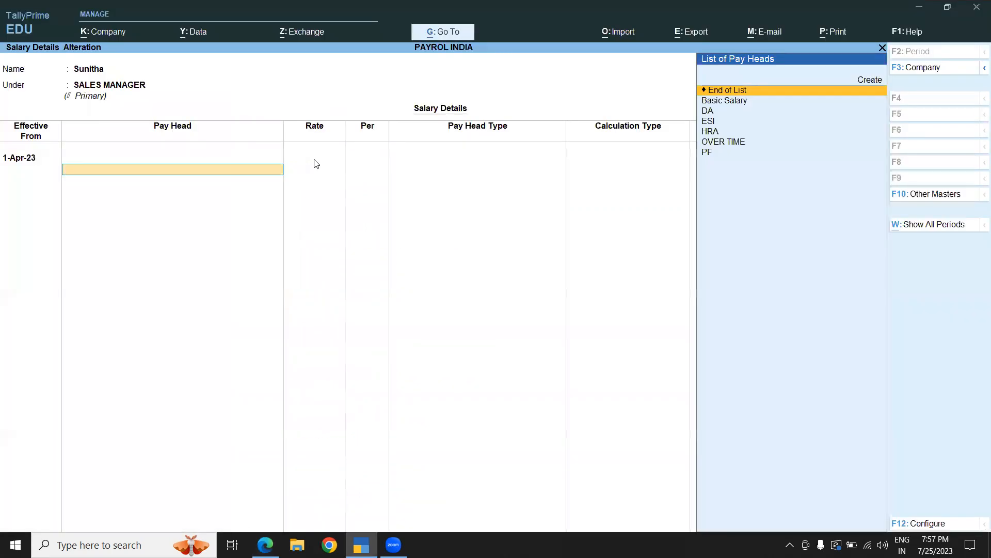
key("Down")
key("Return")
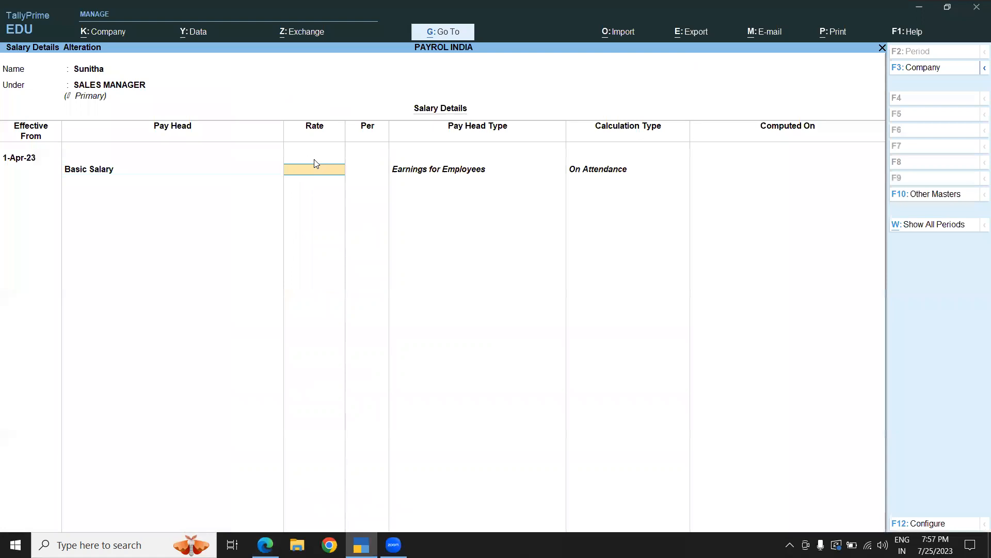
type("850")
key("Return")
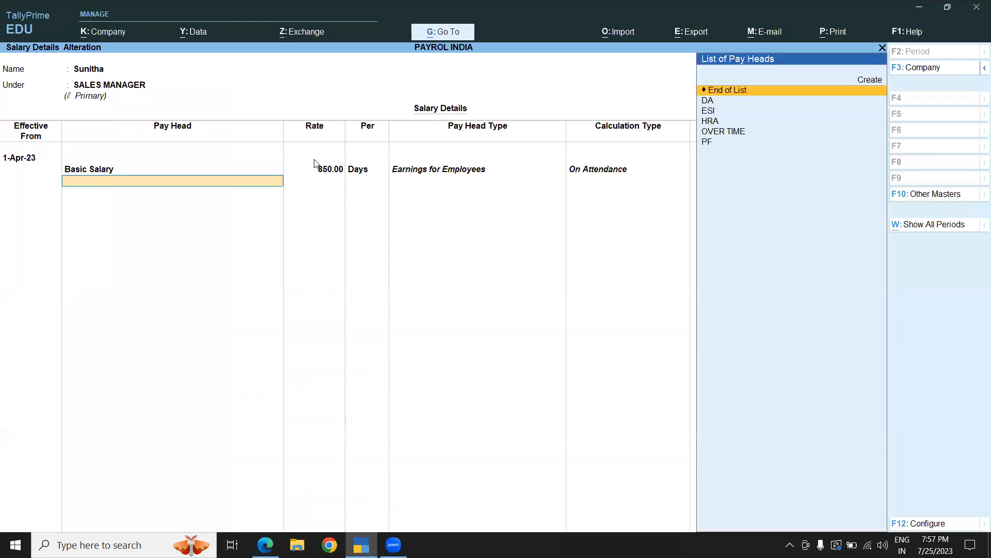
- Add the HRA pay head at a rate of 300 to the salary details
key("Up")
key("Up")
key("Down")
key("Down")
key("Down")
key("Down")
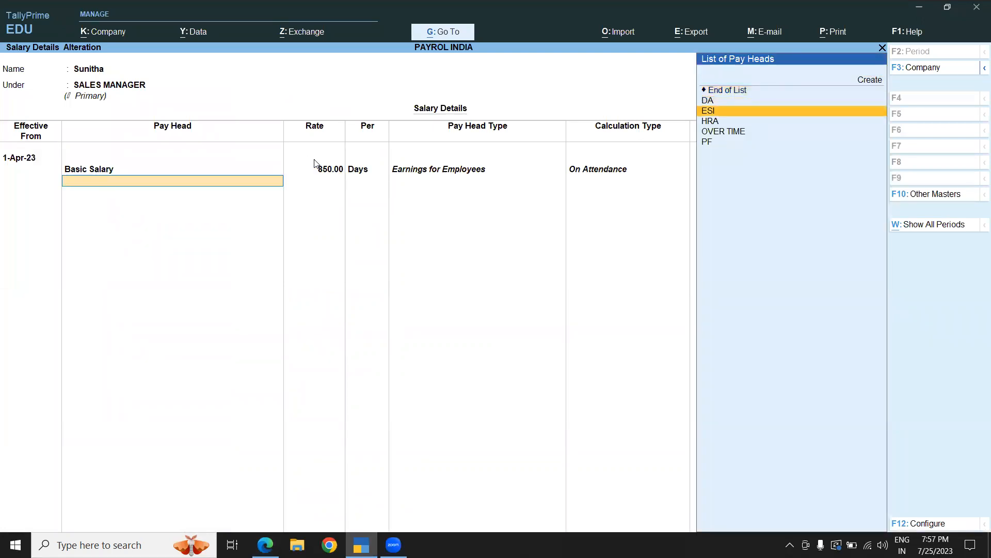
key("Down")
key("Return")
type("300")
key("Return")
- Add the OVER TIME pay head at a rate of 300 per HRS
key("Down")
key("Down")
key("Down")
key("Return")
type("30")
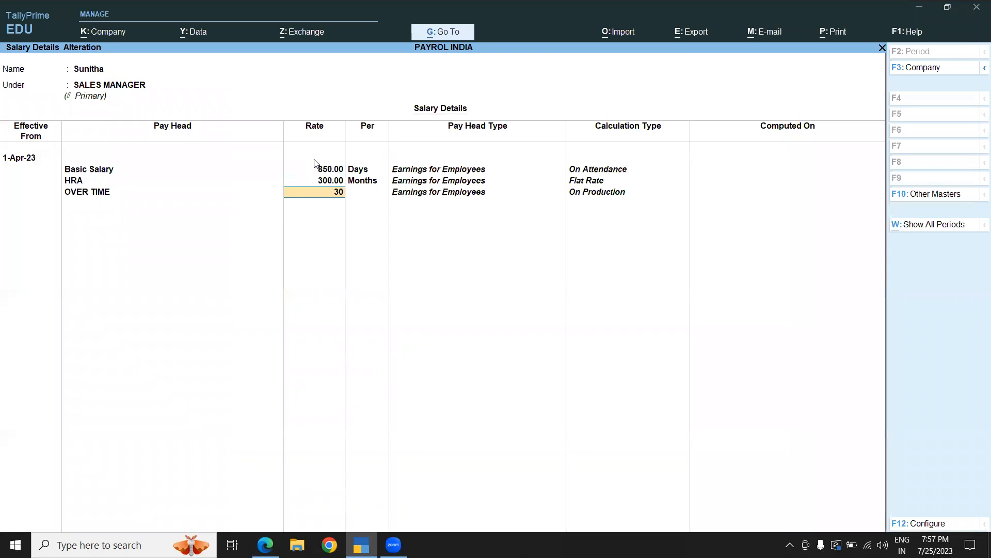
type("0")
key("Return")
- Add the DA, ESI and PF pay heads and save the SALES MANAGER employee's salary details
key("Return")
key("Up")
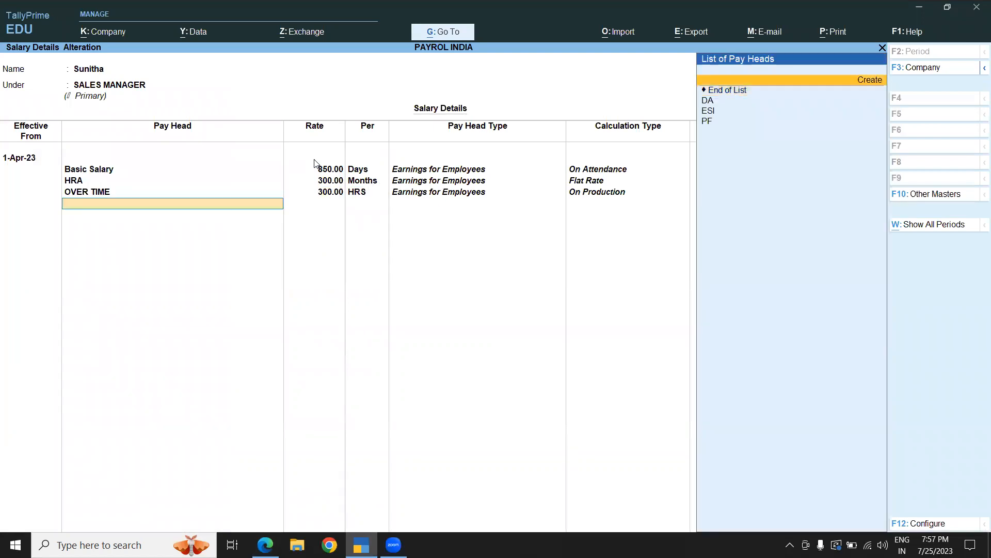
key("Down")
key("Down")
key("Return")
key("Down")
key("Return")
key("Down")
key("Return")
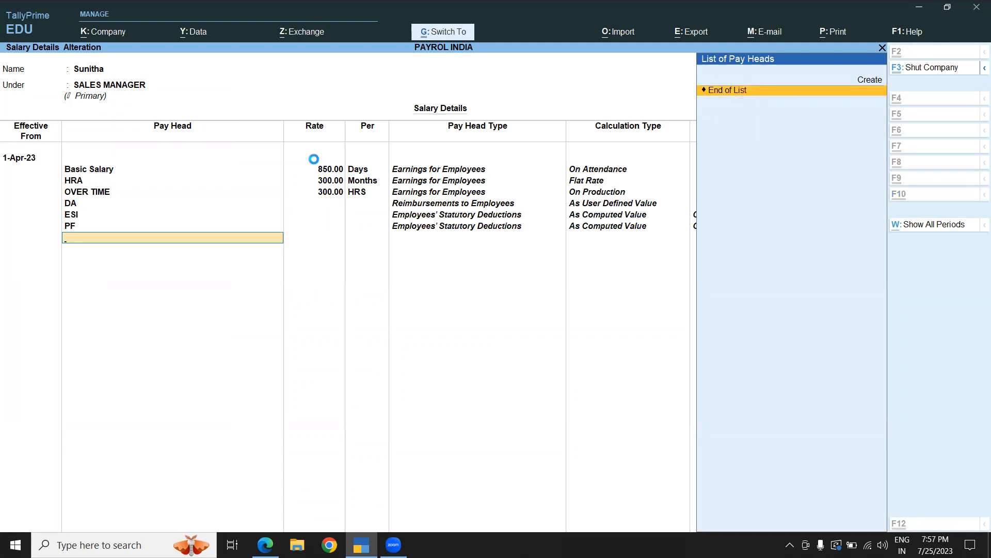
key("ctrl+a")
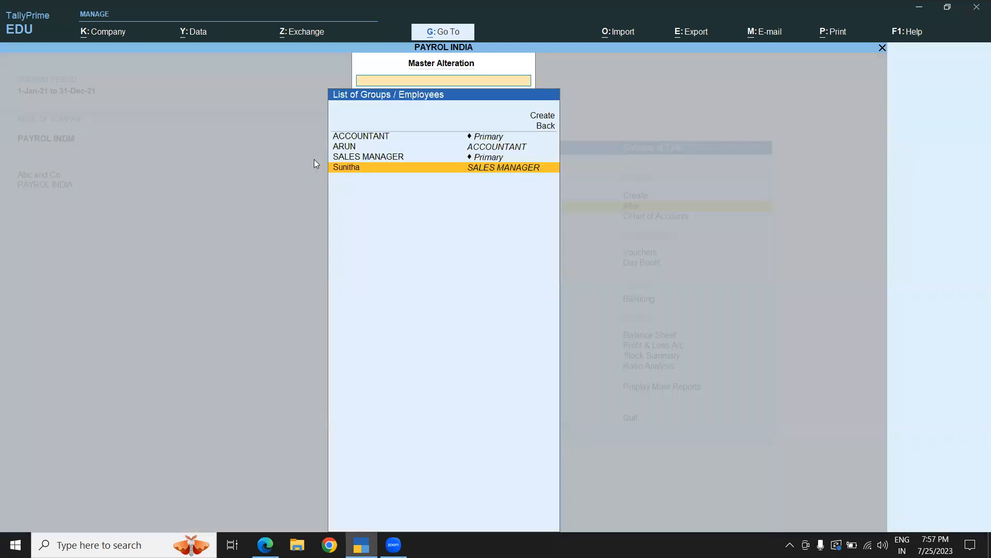
- Check the voucher steps in the instructions PDF, then open a new Attendance voucher
key("alt+Tab")
scroll(317, 163, "down", 8)
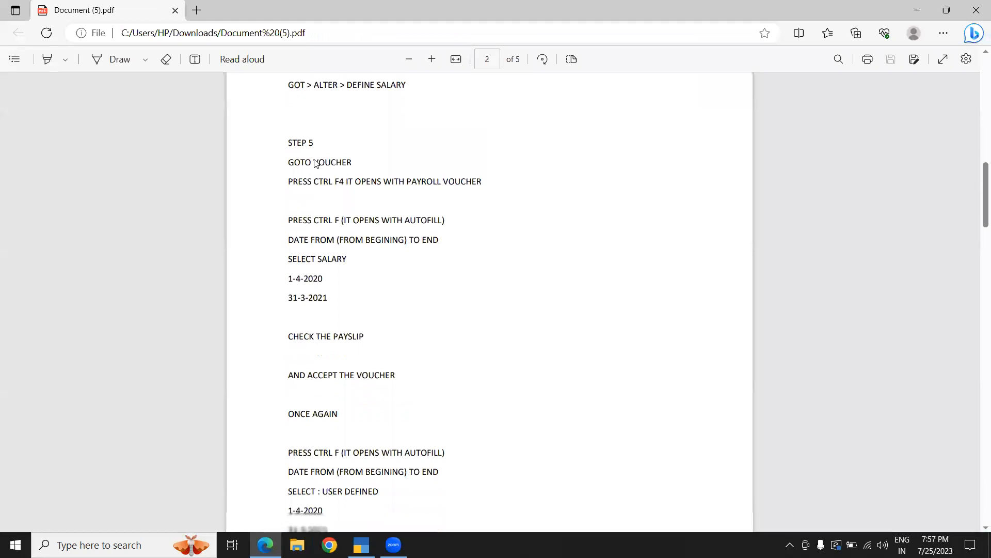
scroll(316, 164, "up", 2)
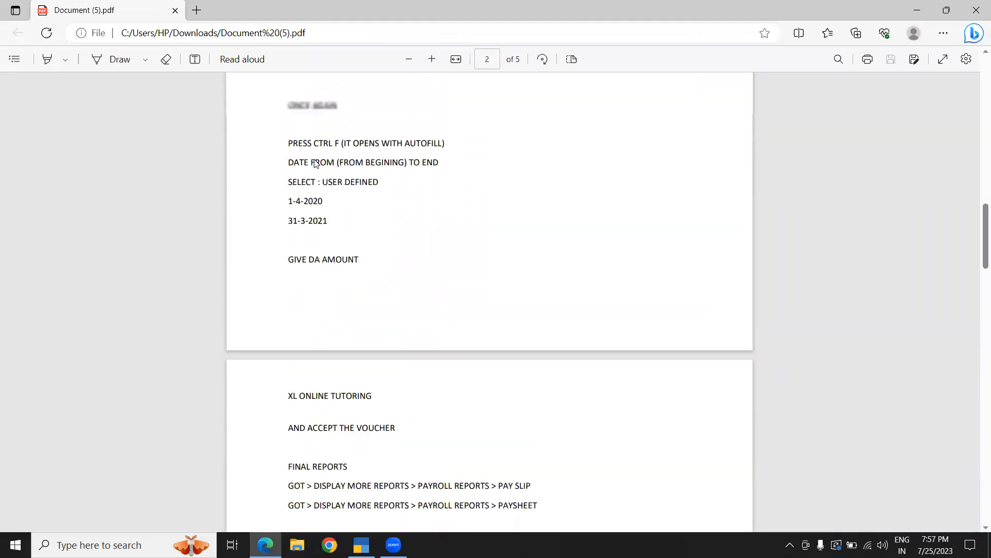
scroll(317, 164, "up", 2)
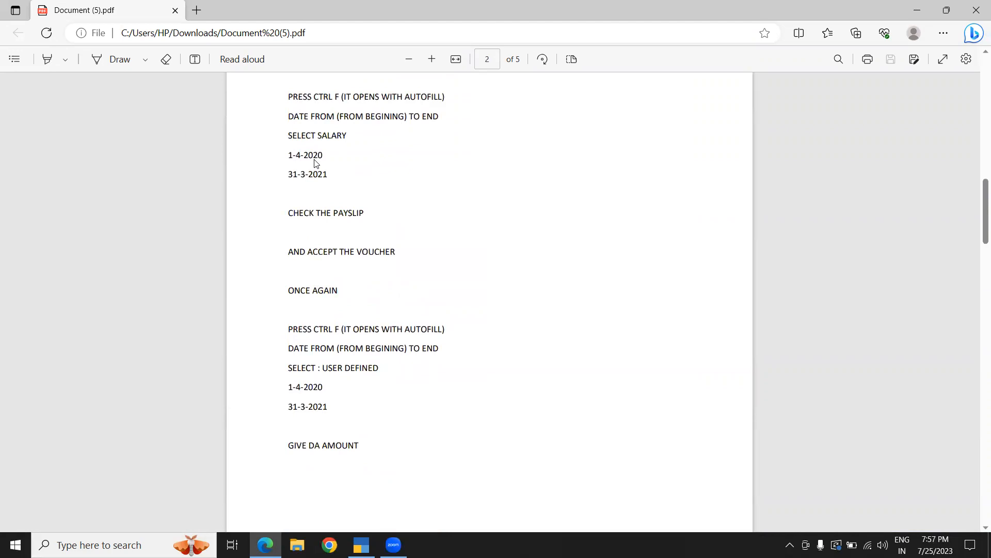
scroll(317, 164, "up", 4)
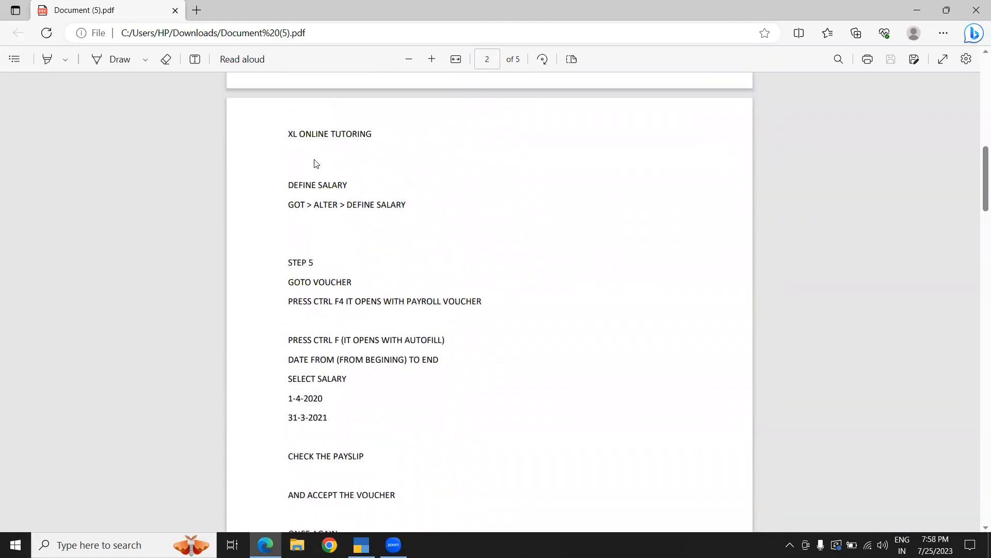
key("alt+Tab")
key("Escape")
key("Escape")
key("Down")
key("Down")
key("Down")
key("Up")
key("Return")
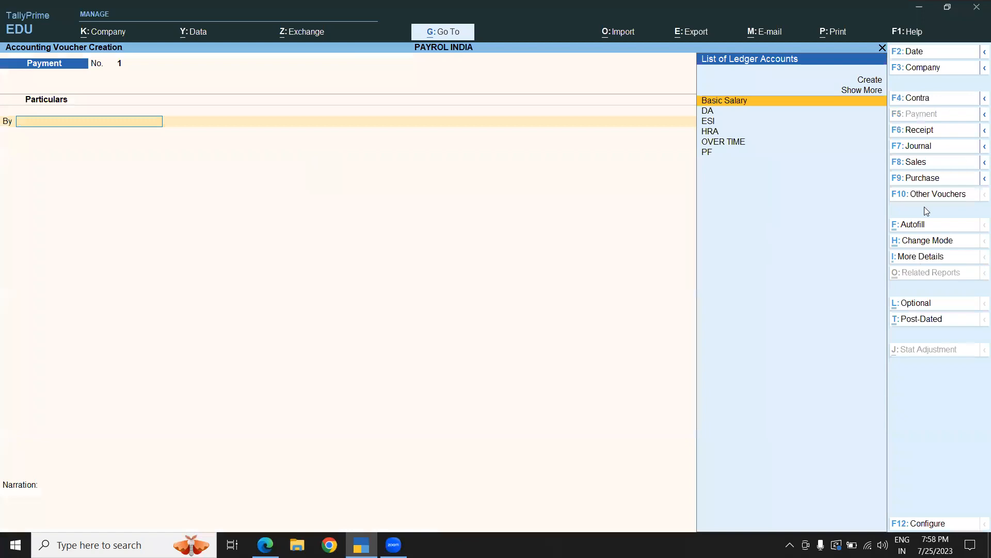
left_click(927, 194)
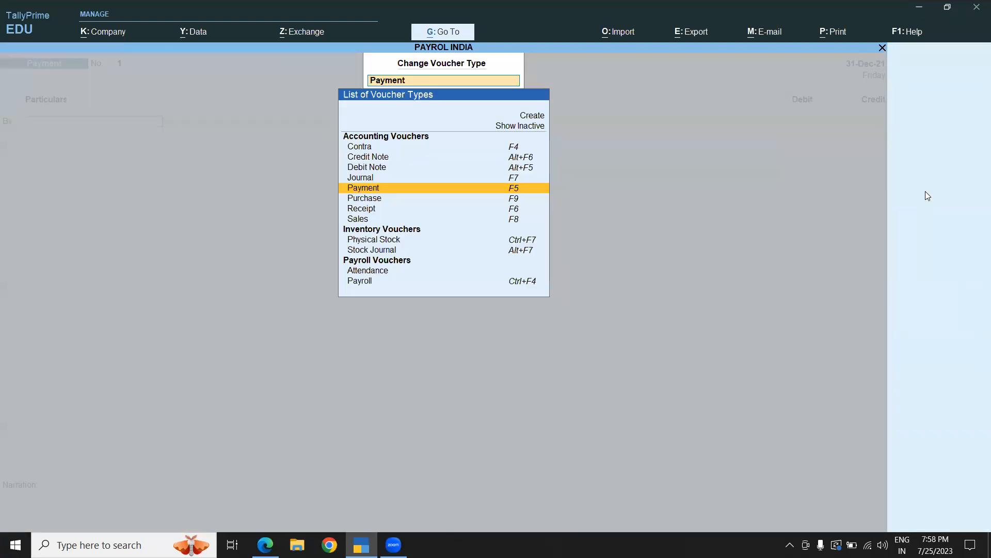
left_click(376, 270)
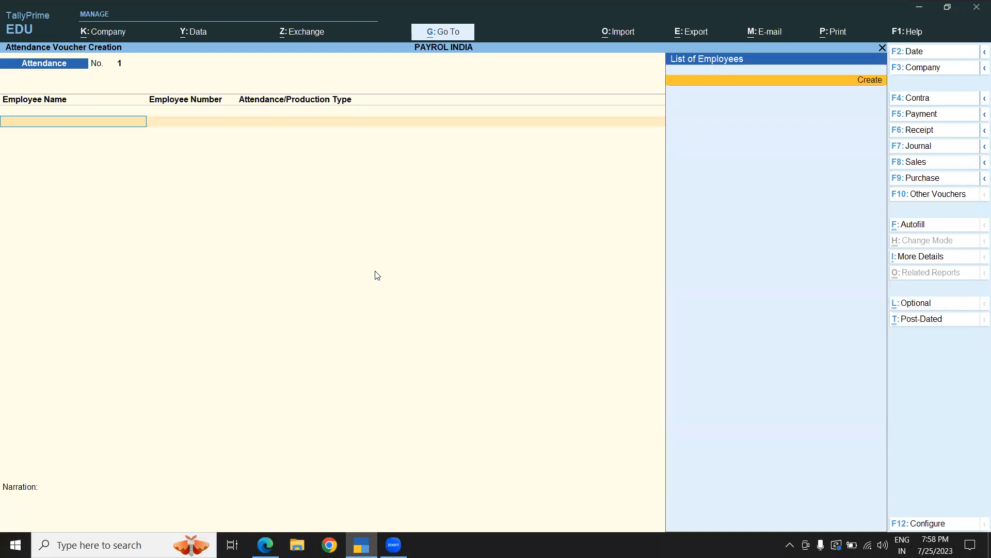
key("Return")
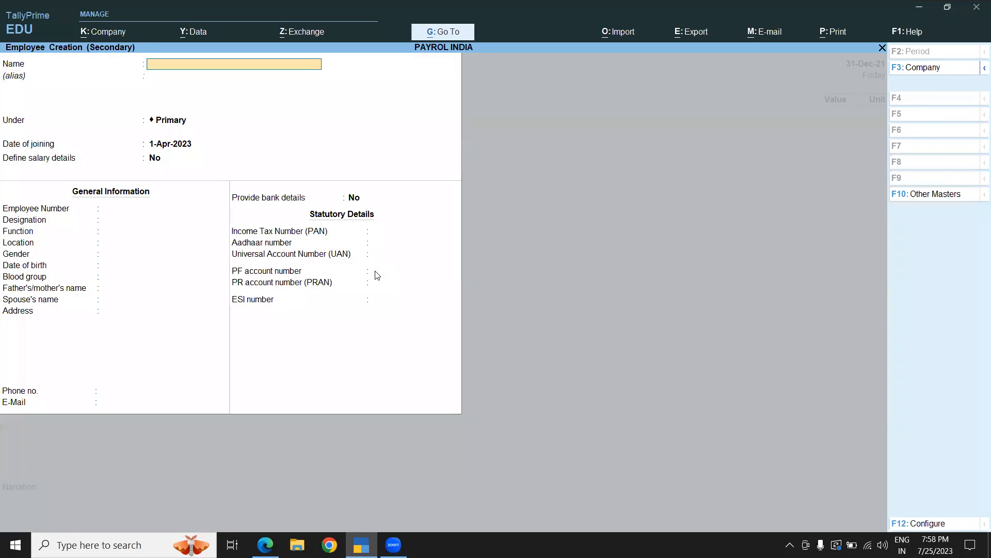
key("Escape")
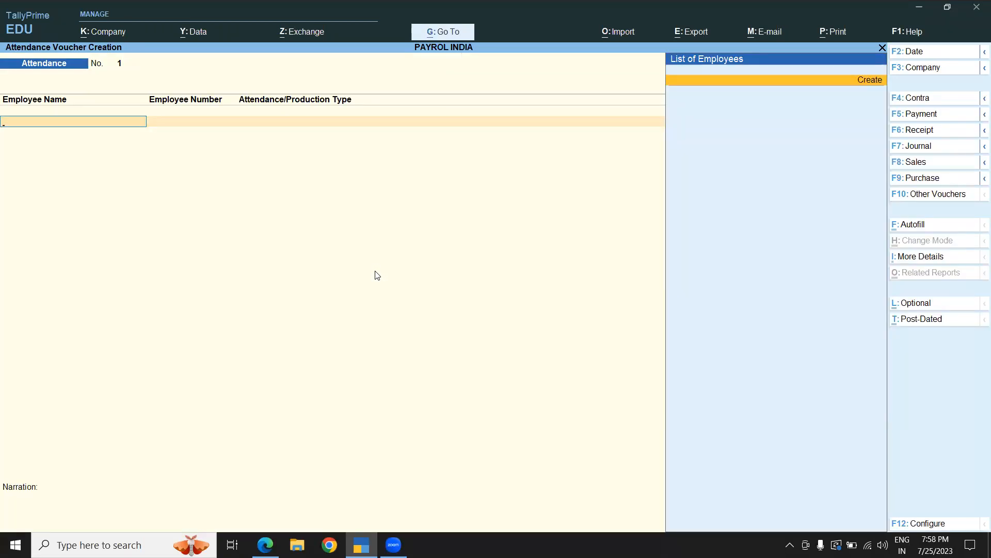
key("Escape")
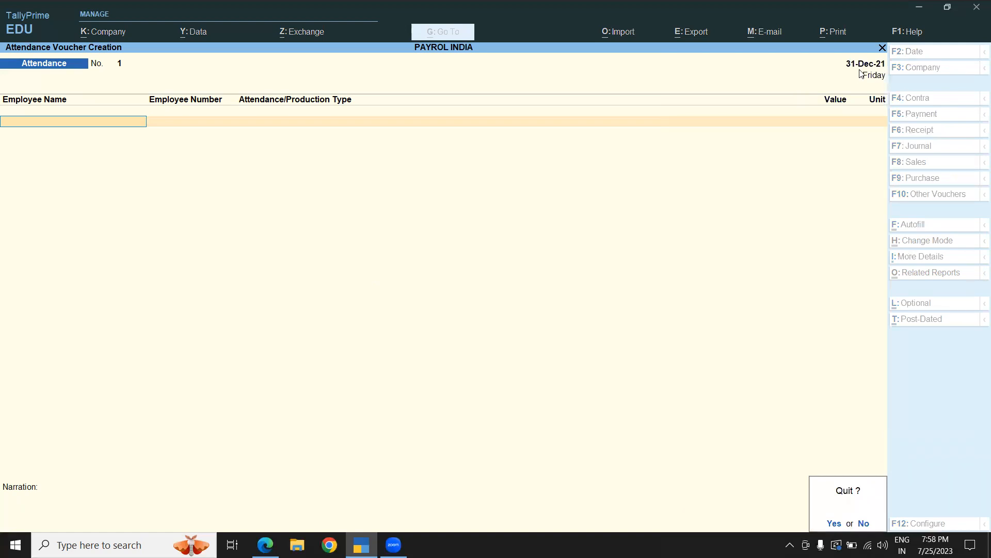
key("y")
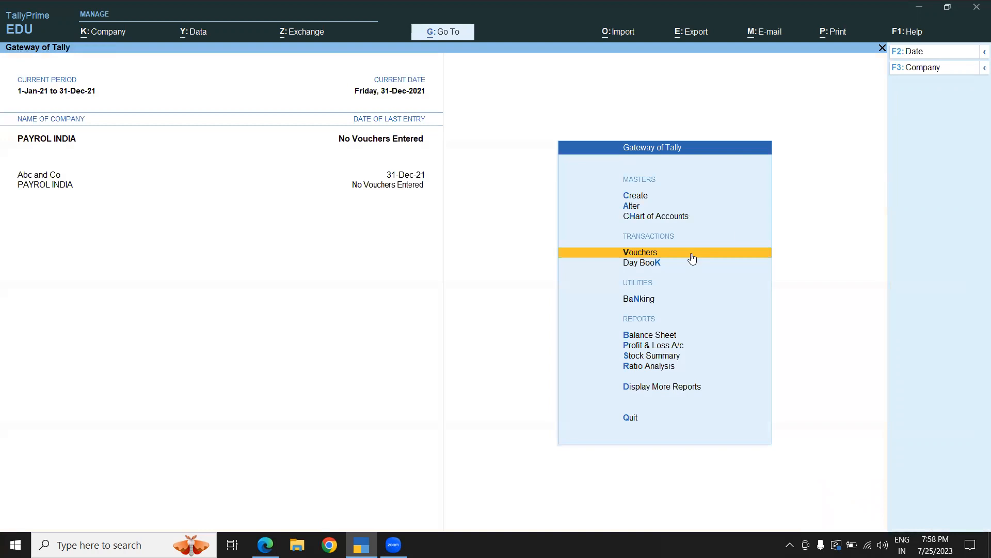
left_click(670, 255)
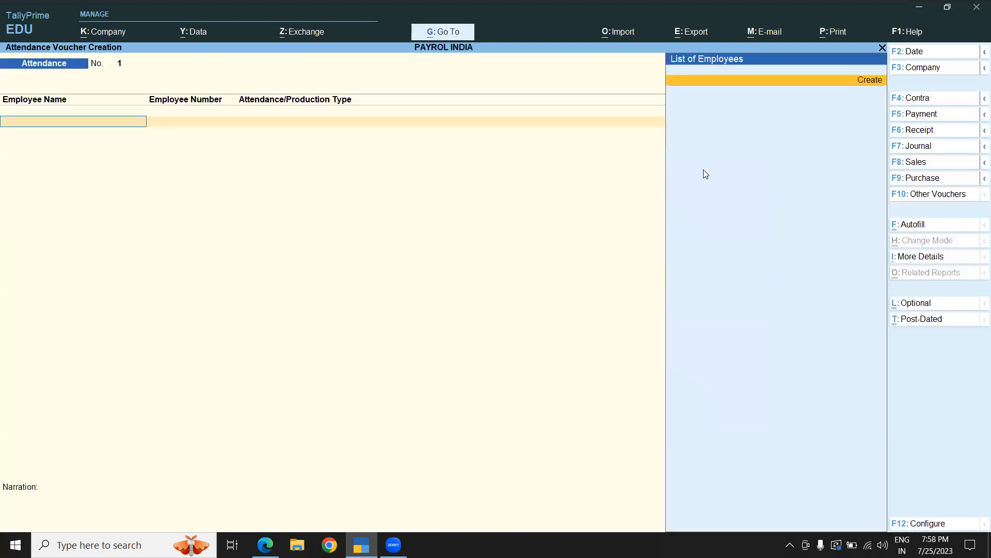
- Try to set the voucher date to 1-4-2023
left_click(922, 57)
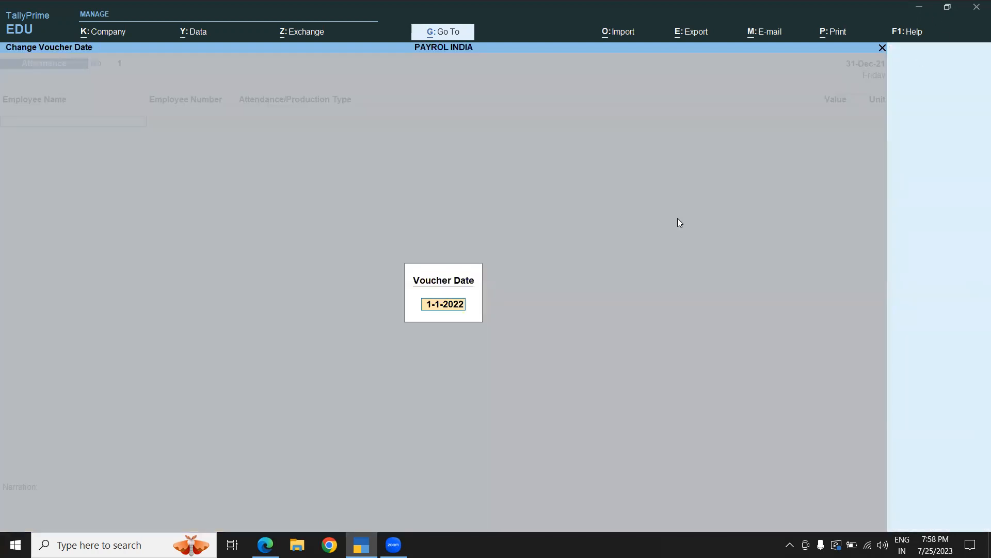
type("1-4-2023")
key("Return")
key("Escape")
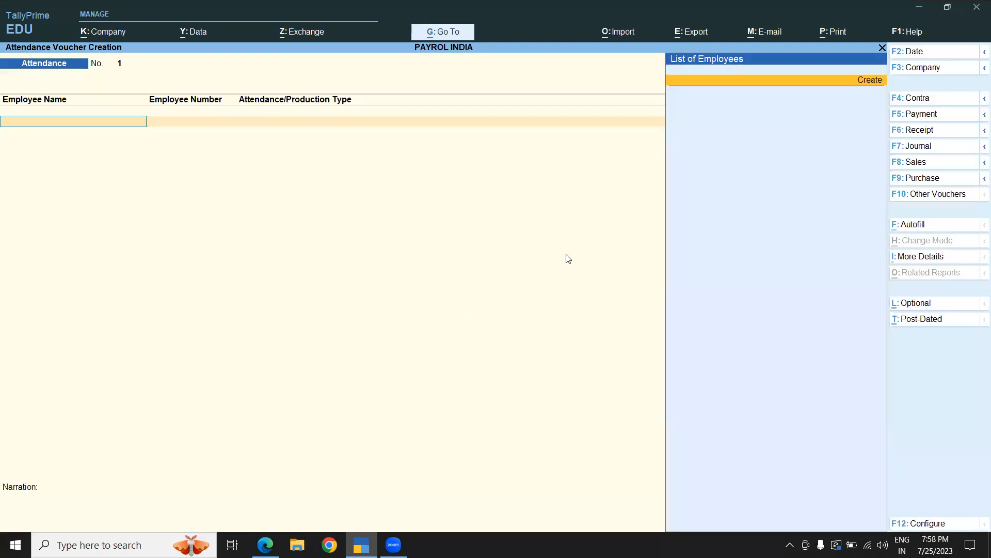
- Change the reporting period to 1-4-2023 through 31-3-2024
left_click(983, 52)
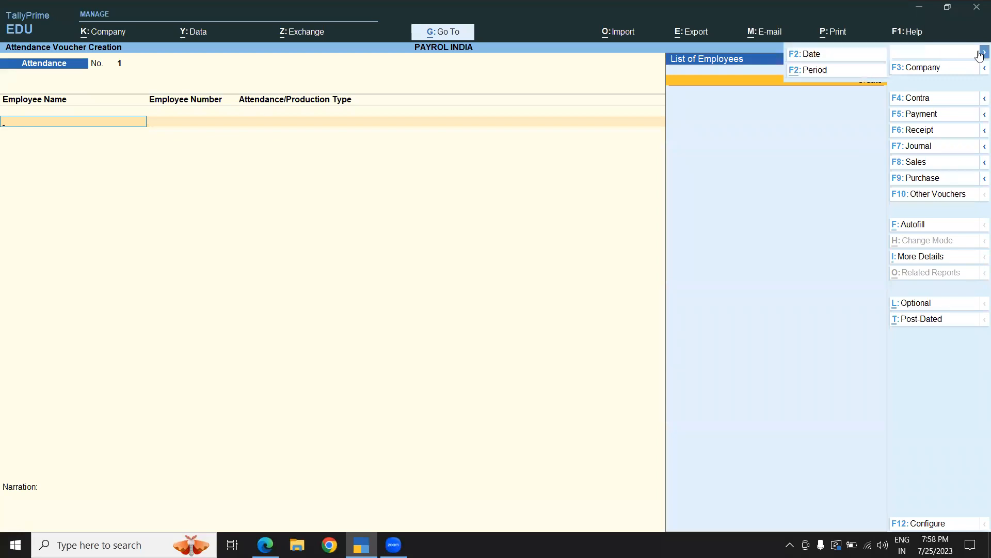
left_click(806, 72)
type("1-4-2023")
key("Return")
type("1")
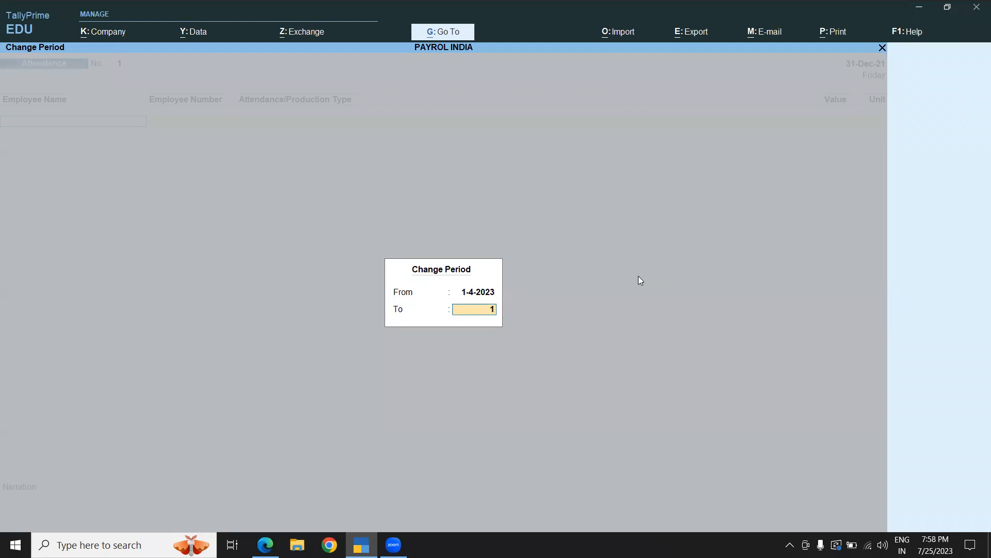
key("BackSpace")
type("31-3-2024")
key("Return")
- Set the attendance voucher date to 1-4-2023
left_click(910, 52)
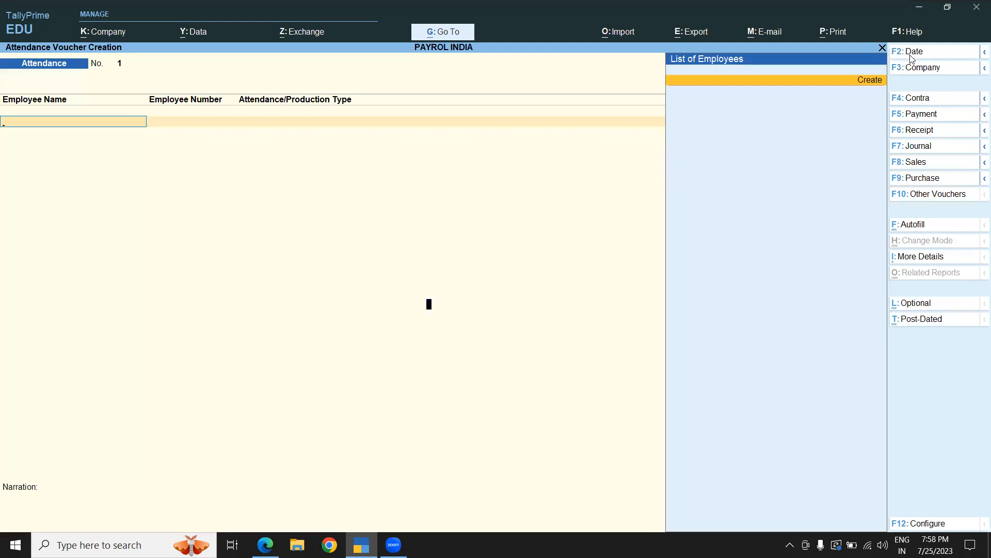
type("1-4-2023")
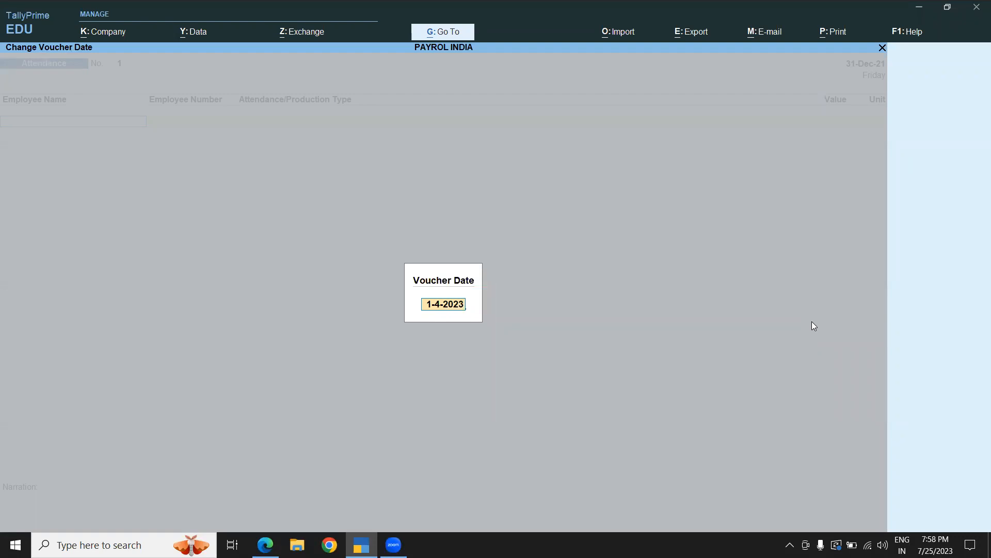
key("Return")
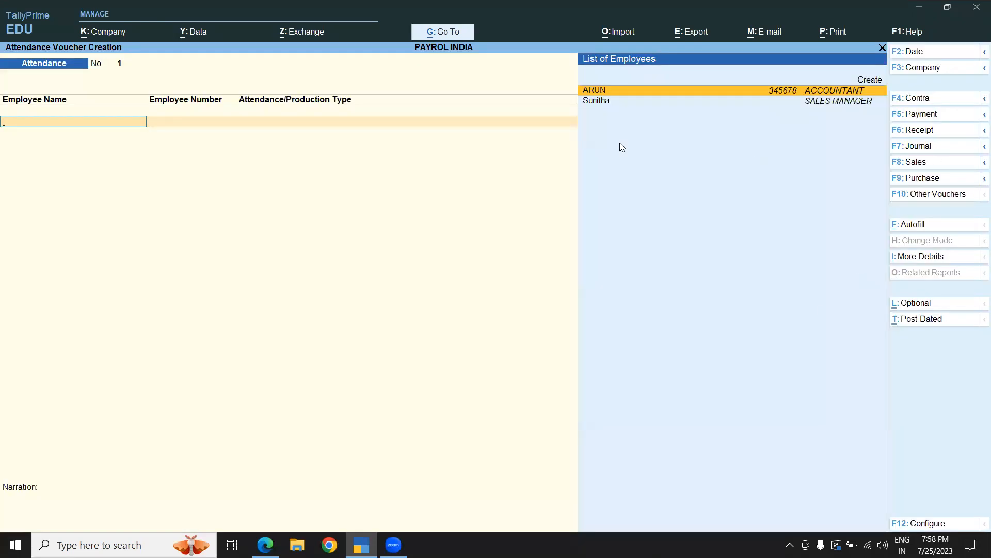
- Record 22 Present days for the ACCOUNTANT employee in the attendance voucher
left_click(609, 93)
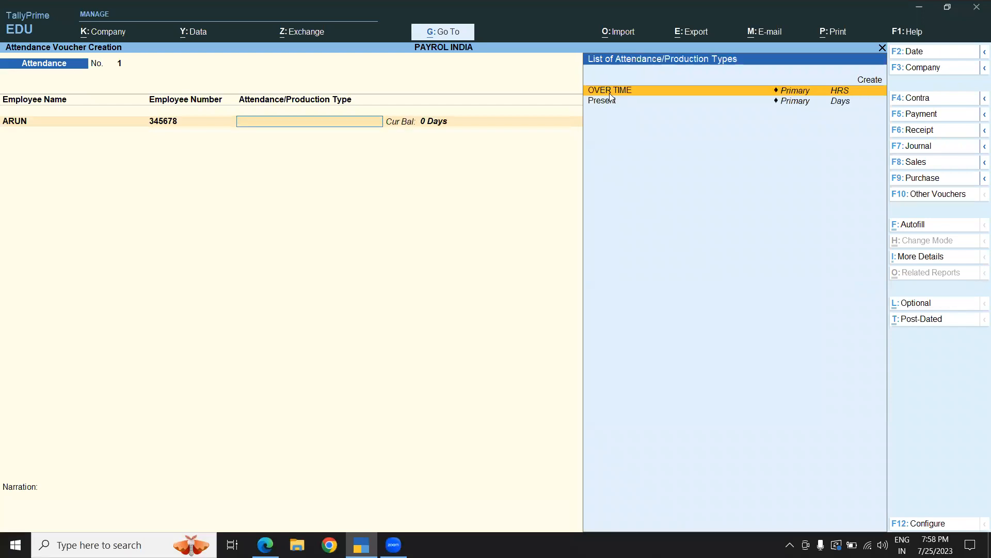
left_click(601, 102)
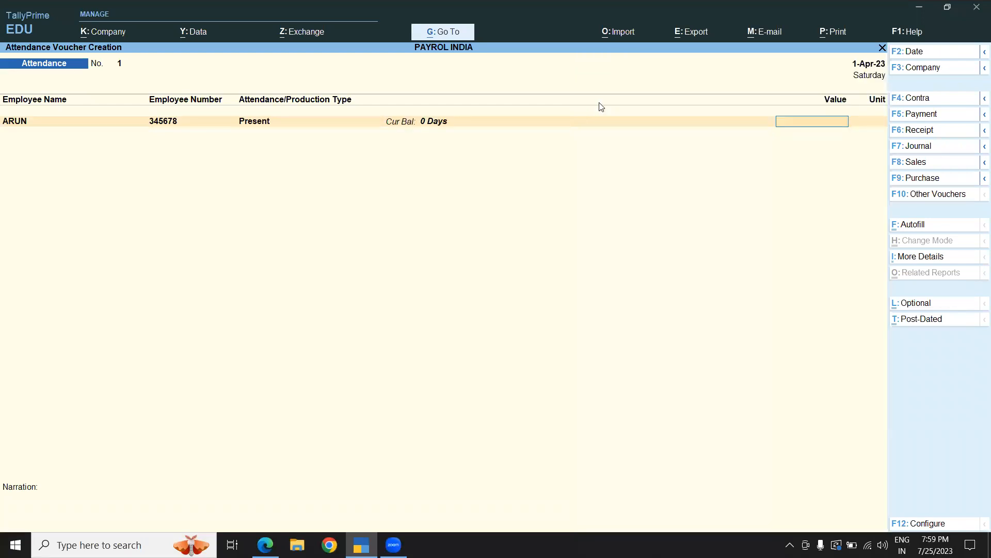
type("222")
key("Return")
- Add 5 HRS of OVER TIME for the same ACCOUNTANT employee
key("Down")
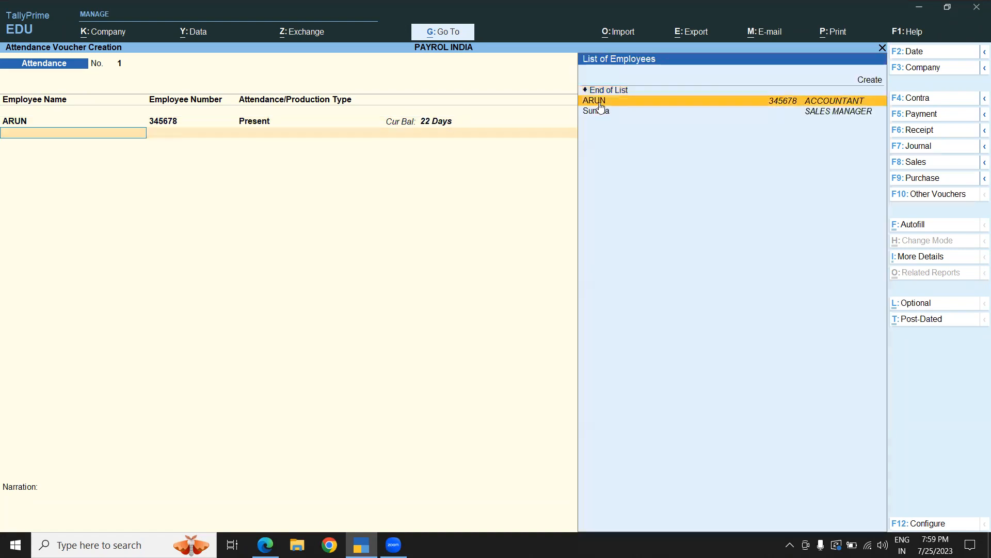
key("Return")
key("Return")
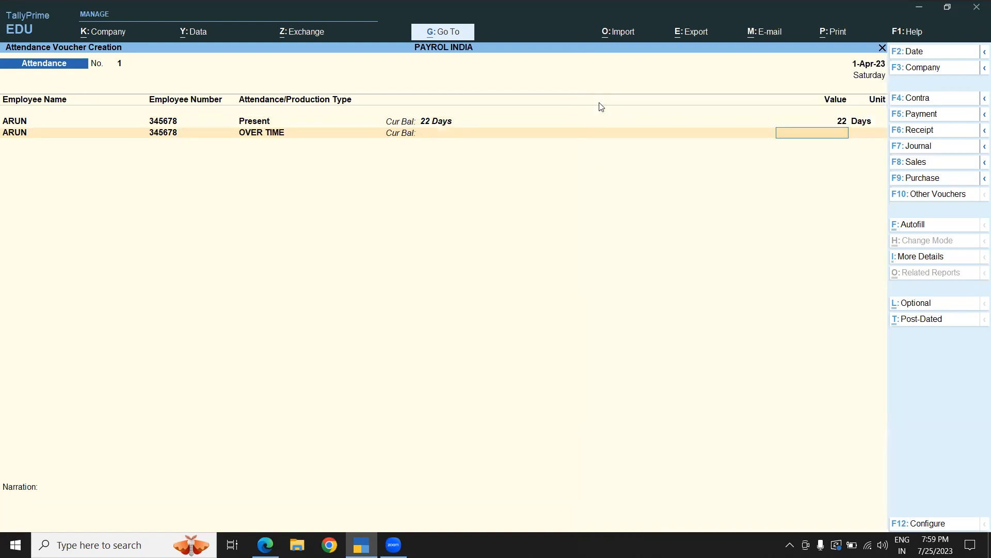
type("5")
key("Return")
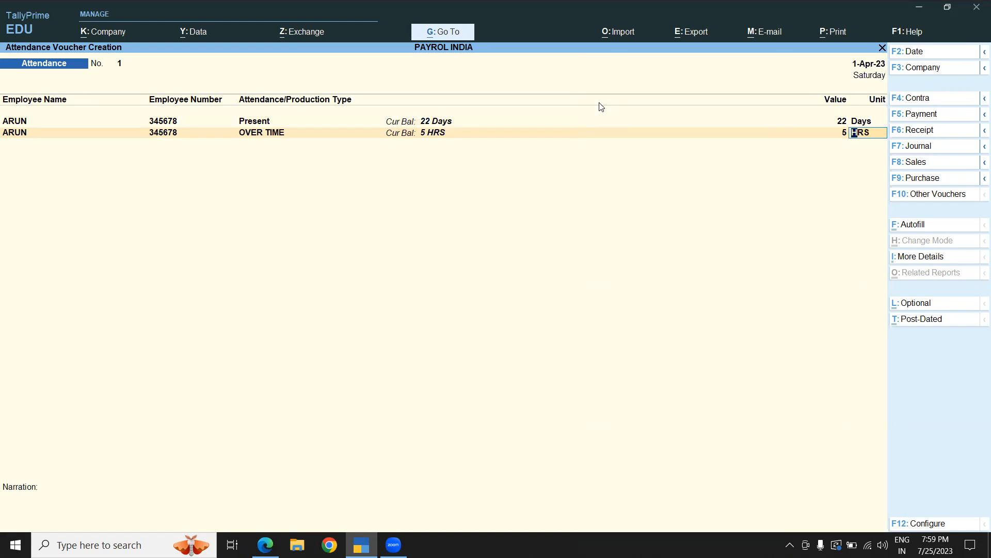
- Save ARUN's attendance voucher and record 23 Present days for Sunitha in a new attendance voucher
key("ctrl+a")
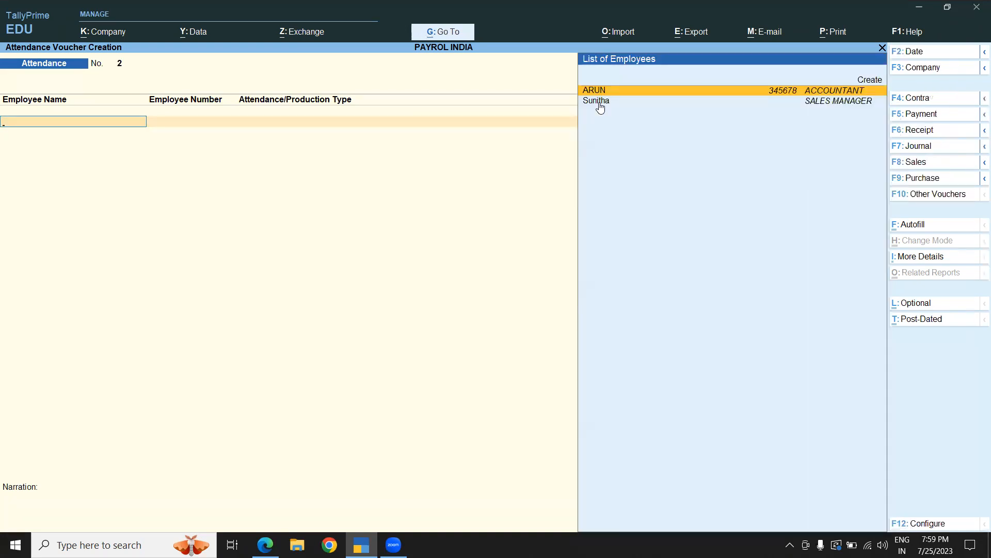
left_click(600, 106)
left_click(598, 104)
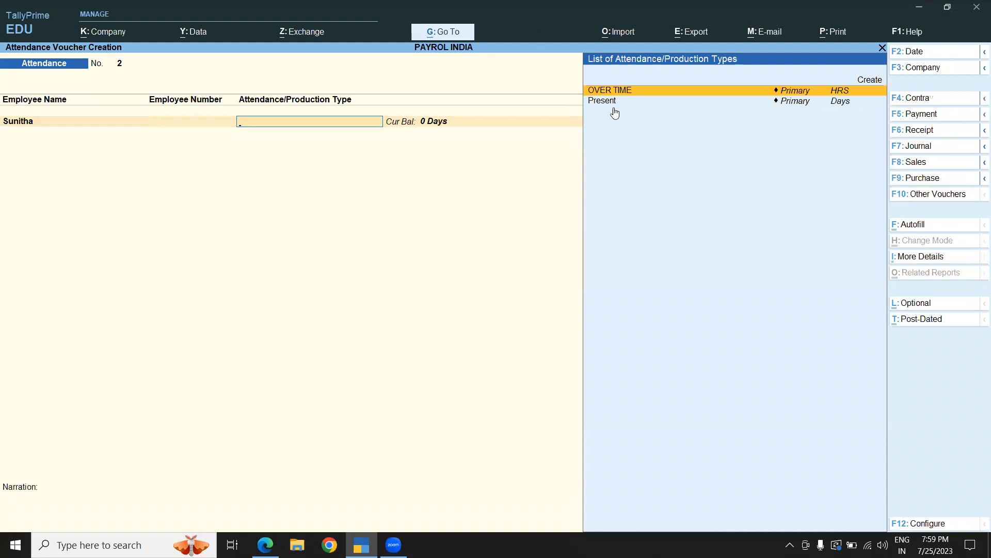
left_click(608, 105)
type("23")
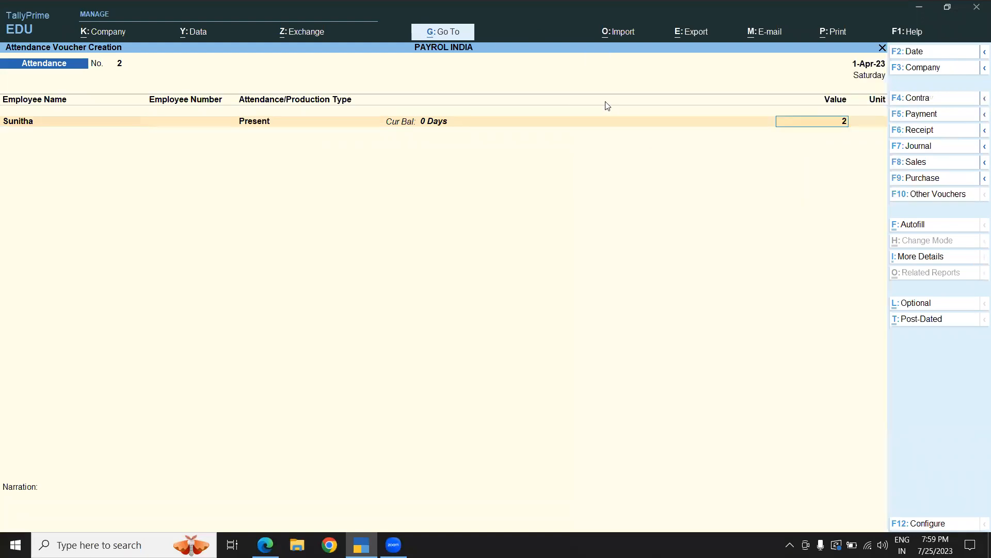
key("Return")
- Add 10 HRS of OVER TIME for Sunitha and save the attendance voucher
left_click(603, 110)
left_click(604, 109)
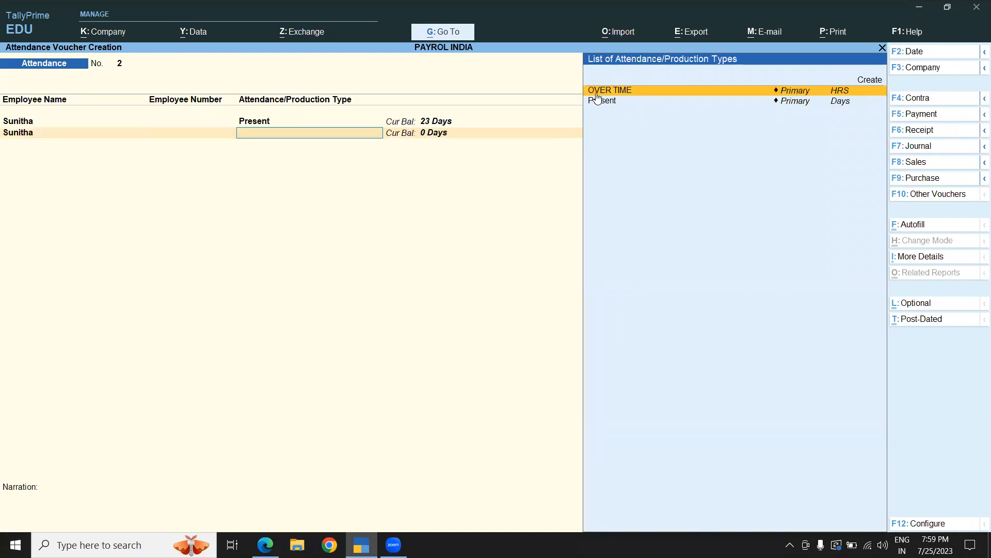
left_click(595, 94)
type("10")
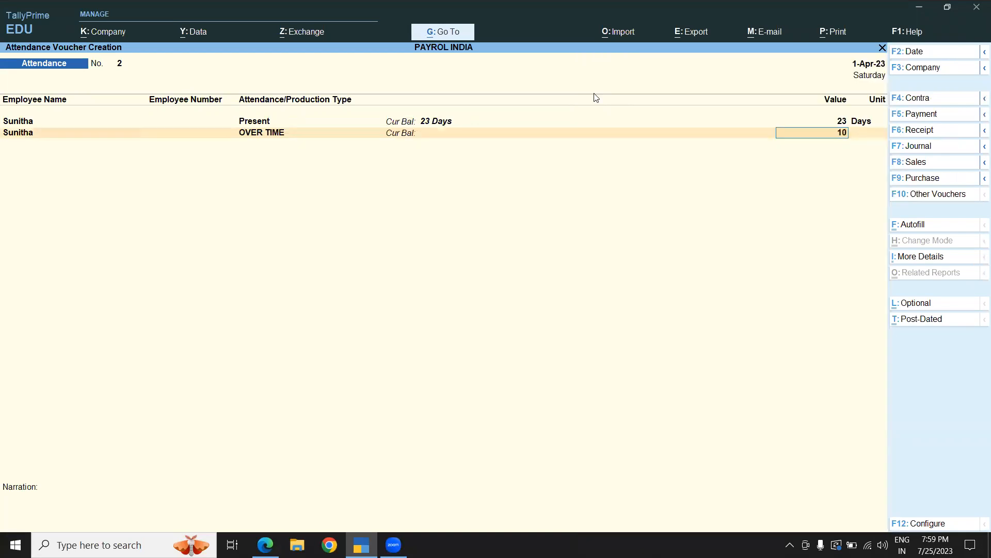
key("Return")
key("ctrl+a")
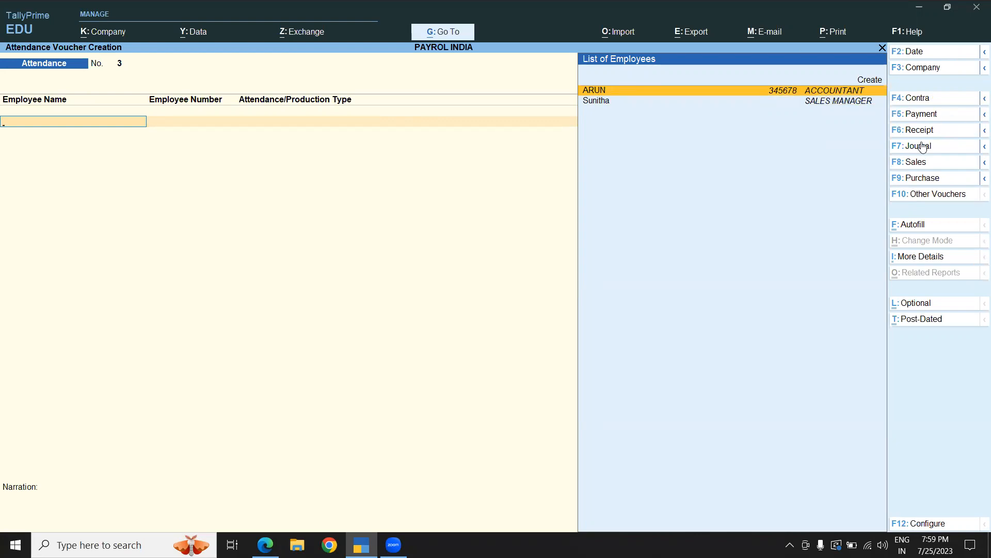
- Switch to a Payroll voucher and start Payroll Autofill processing for Salary
left_click(913, 196)
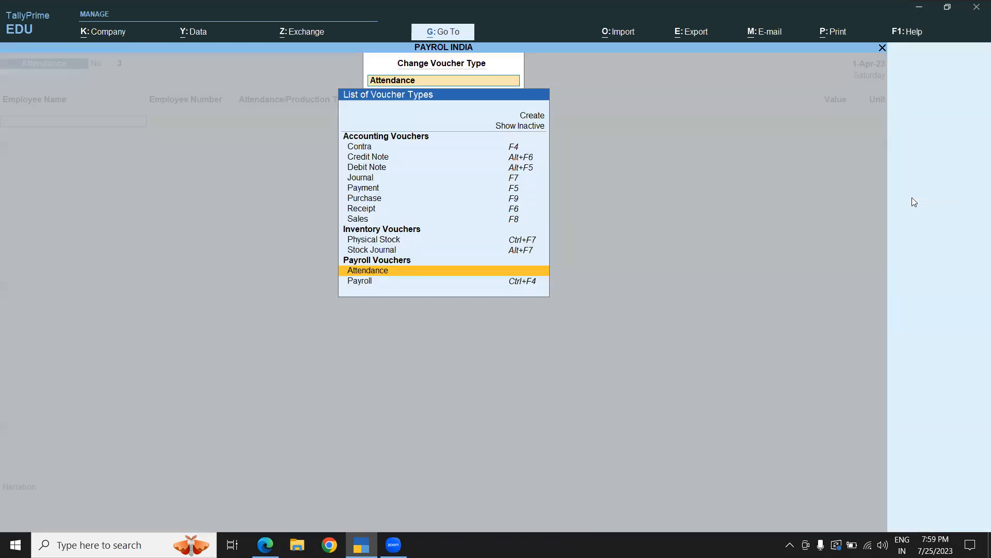
left_click(365, 280)
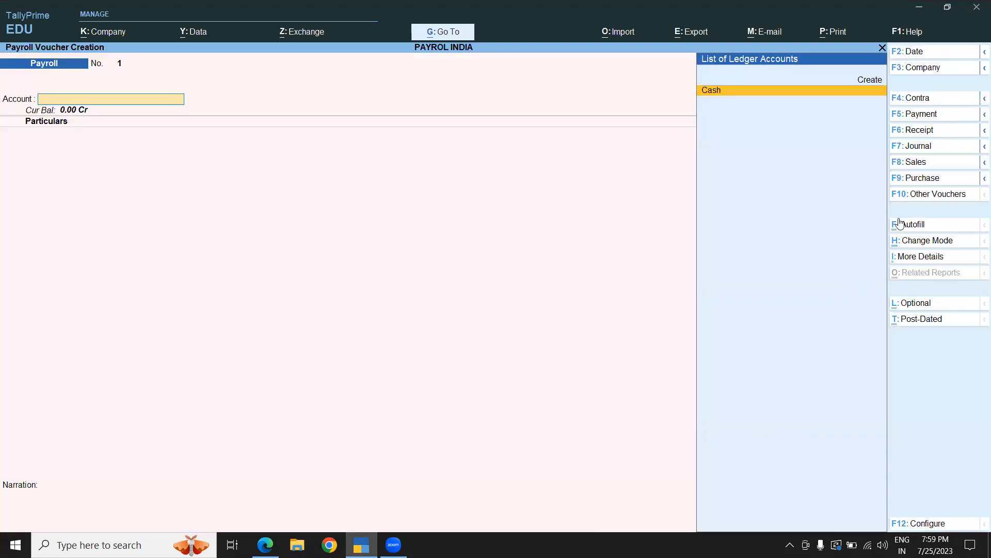
left_click(910, 230)
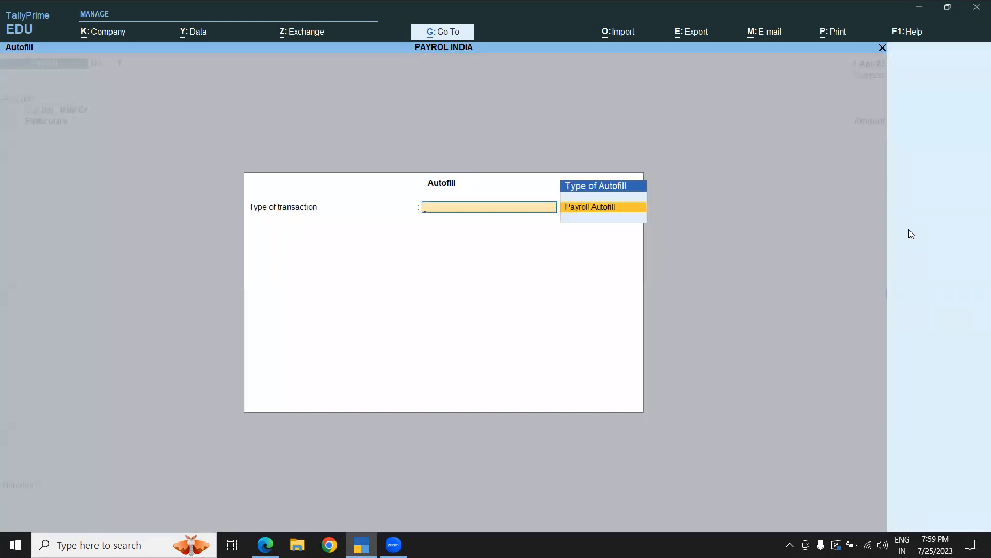
key("Return")
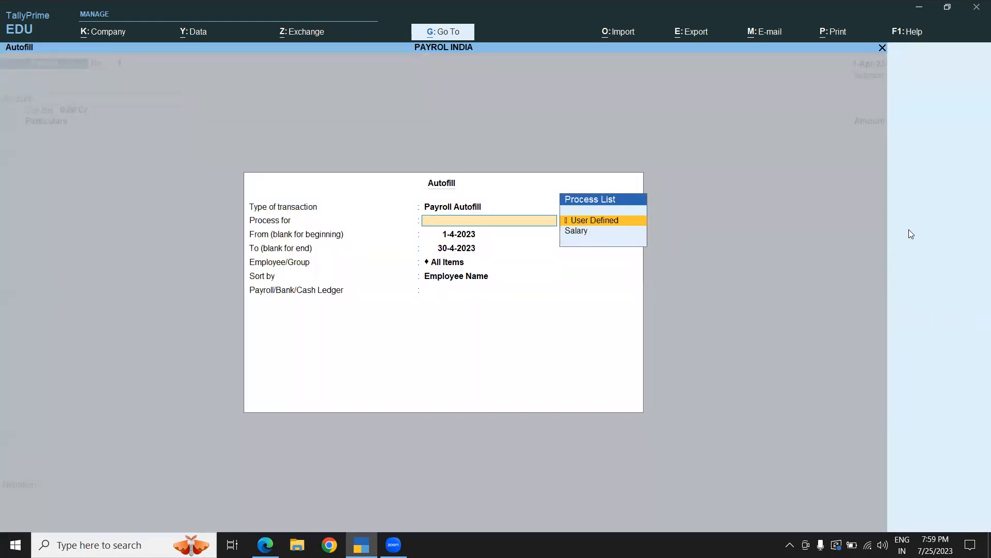
key("Down")
key("Return")
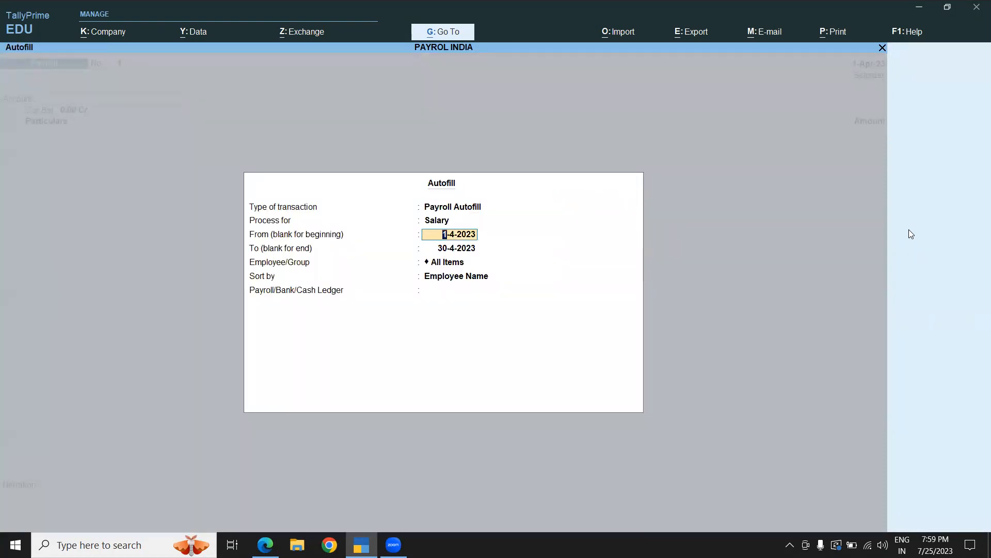
- Set the autofill period from 1-4-2023 to 31-3-2024 for All Items, sorted by Employee Name, paid from Cash, including banking employees
key("Return")
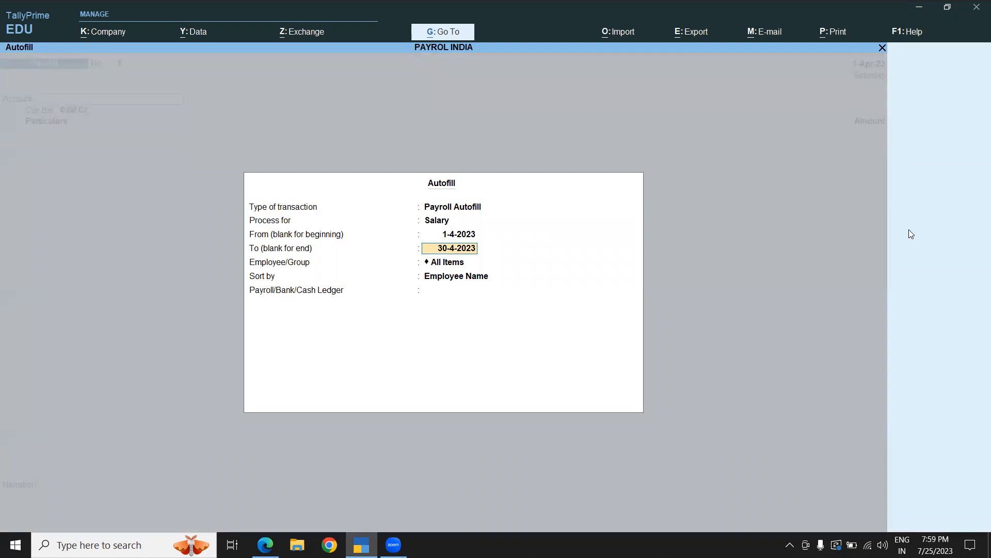
type("31-3-2024")
key("Return")
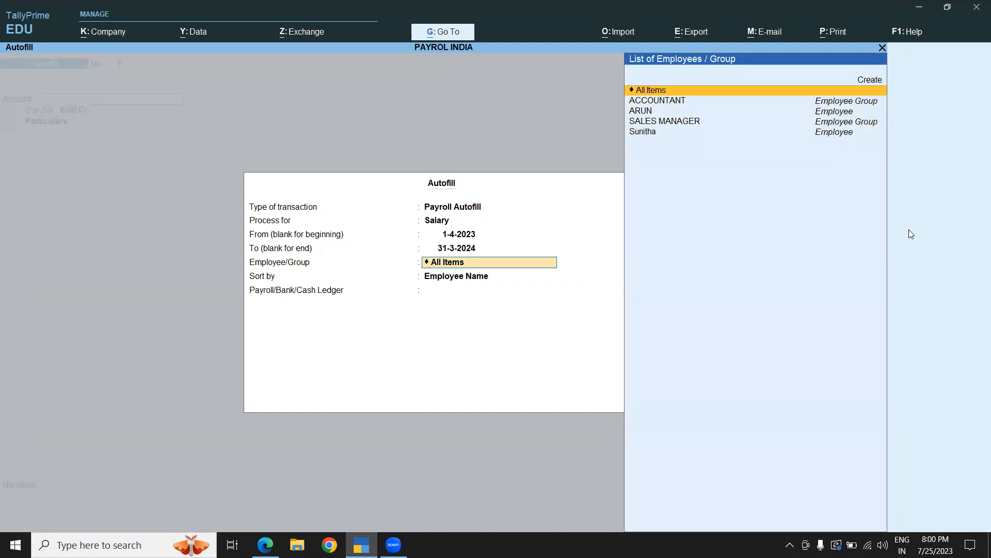
key("Return")
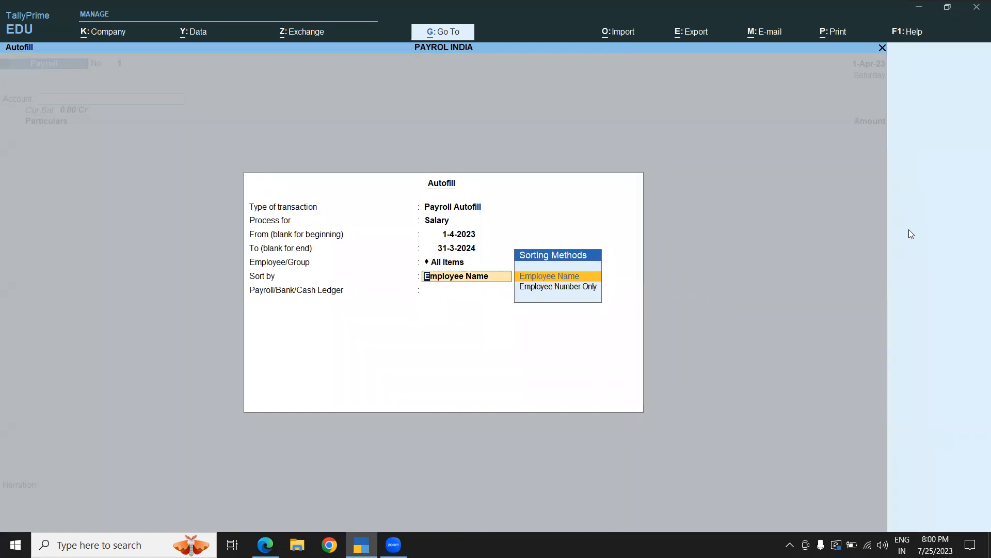
key("Return")
key("Return")
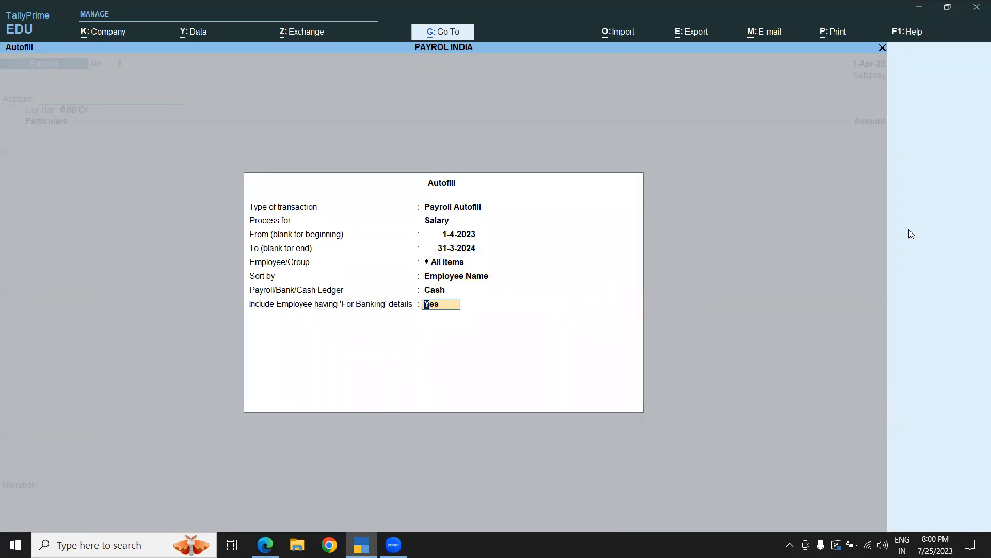
key("Return")
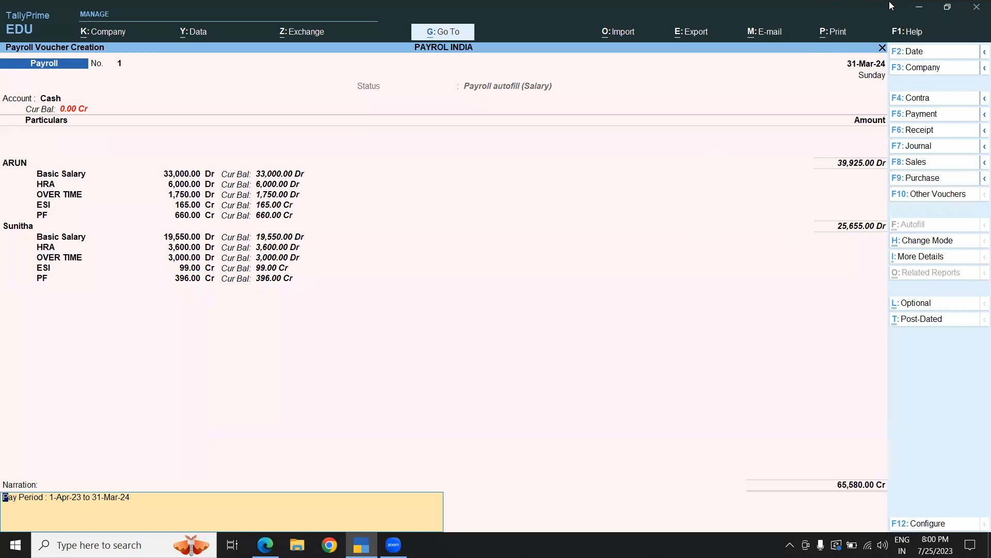
- Review the autofilled pay head amounts and totals for ARUN and Sunitha in the payroll voucher
left_click(641, 49)
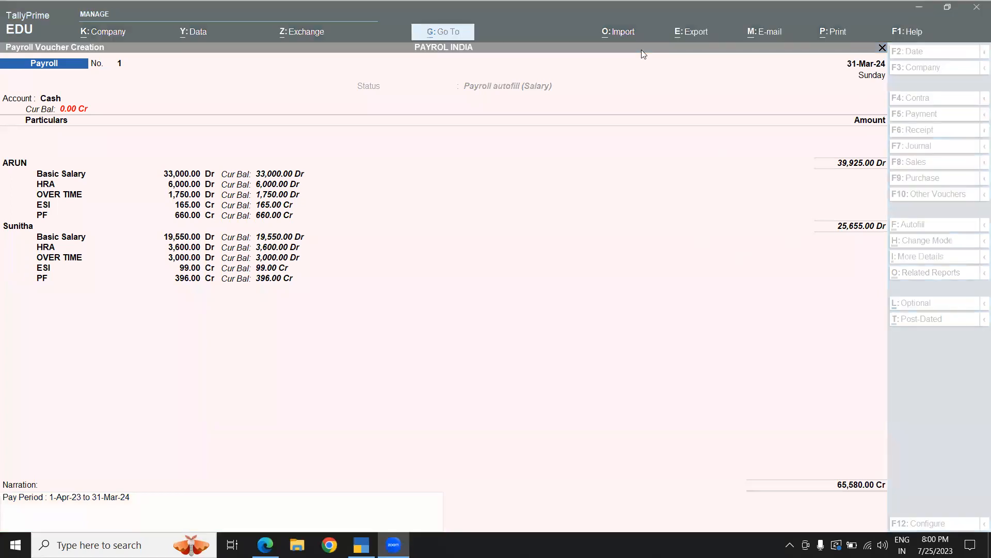
mouse_move(146, 164)
left_mouse_down()
mouse_move(332, 266)
mouse_move(332, 342)
mouse_move(335, 287)
left_mouse_up()
mouse_move(799, 131)
left_mouse_down()
mouse_move(921, 212)
mouse_move(909, 211)
left_mouse_up()
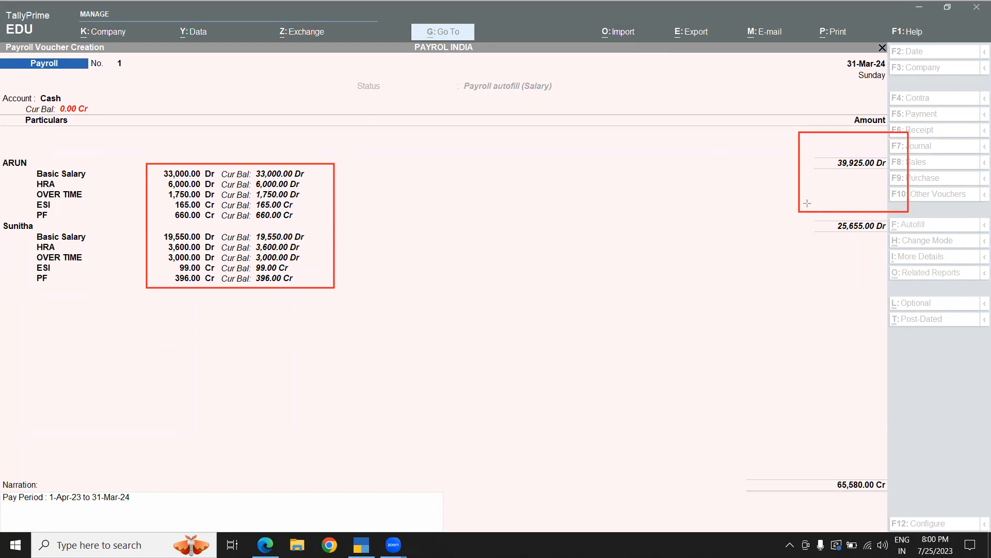
mouse_move(805, 192)
left_mouse_down()
mouse_move(852, 232)
mouse_move(909, 253)
left_mouse_up()
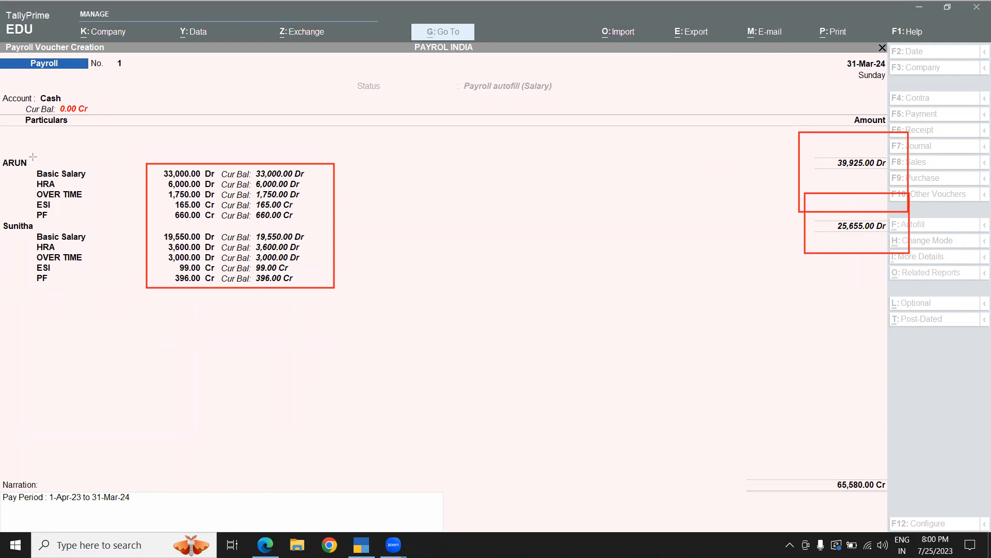
mouse_move(30, 155)
left_mouse_down()
mouse_move(101, 225)
mouse_move(109, 220)
left_mouse_up()
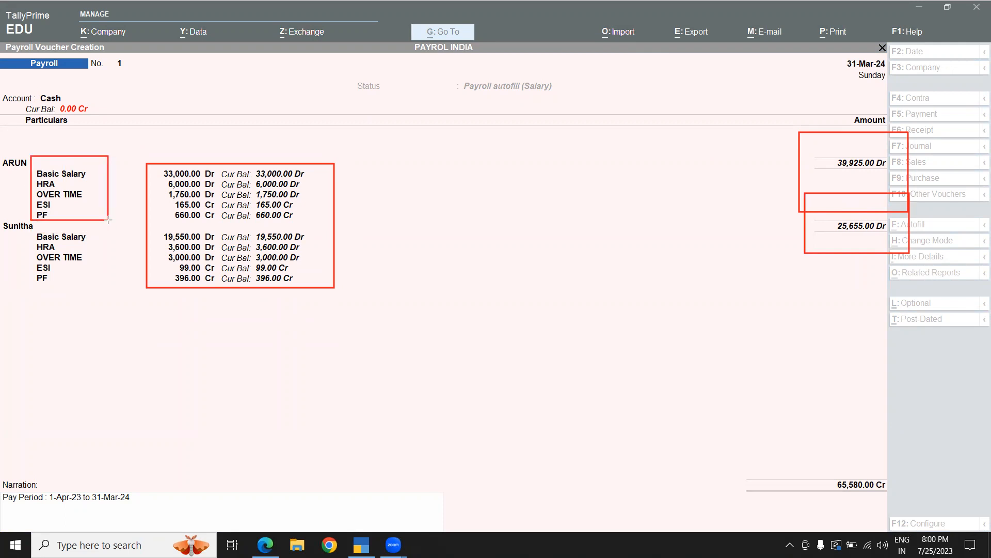
mouse_move(10, 231)
left_mouse_down()
mouse_move(110, 235)
mouse_move(110, 285)
left_mouse_up()
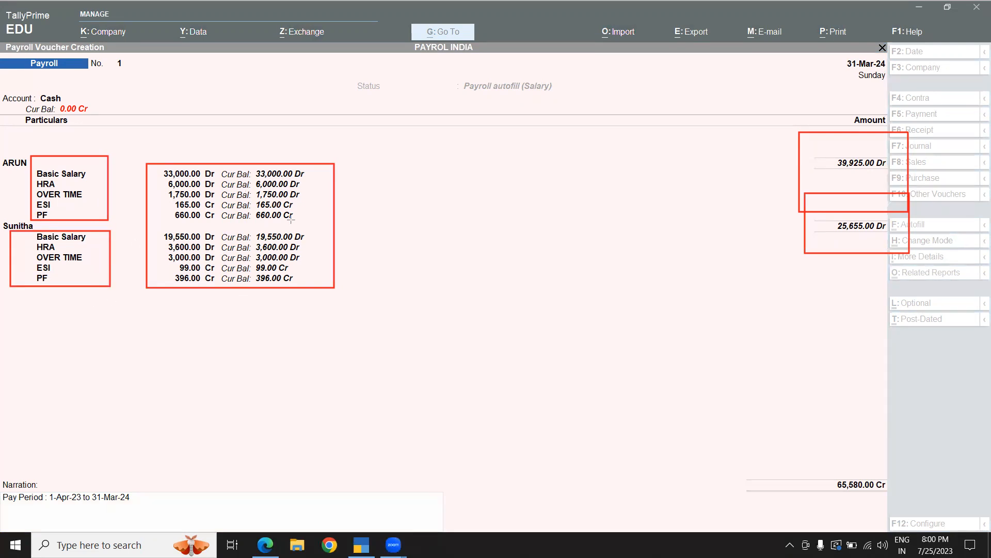
key("e")
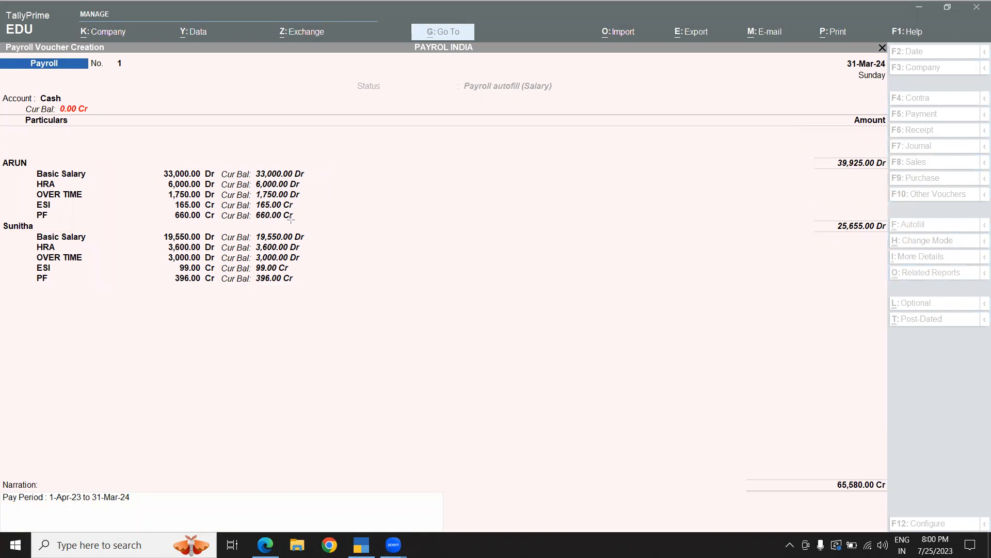
left_click(181, 178)
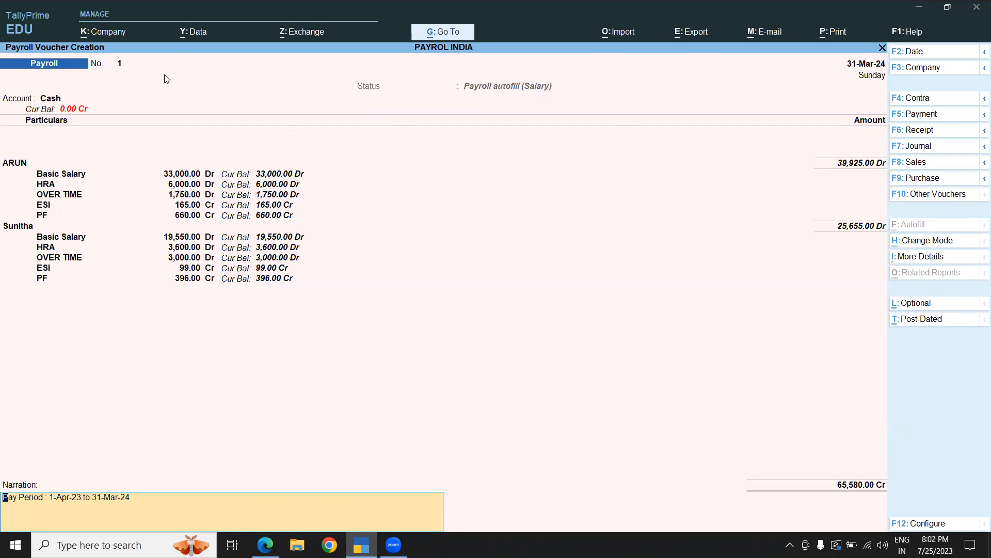
- Save the salary payroll voucher and start a User Defined payroll autofill in a new payroll voucher
key("Return")
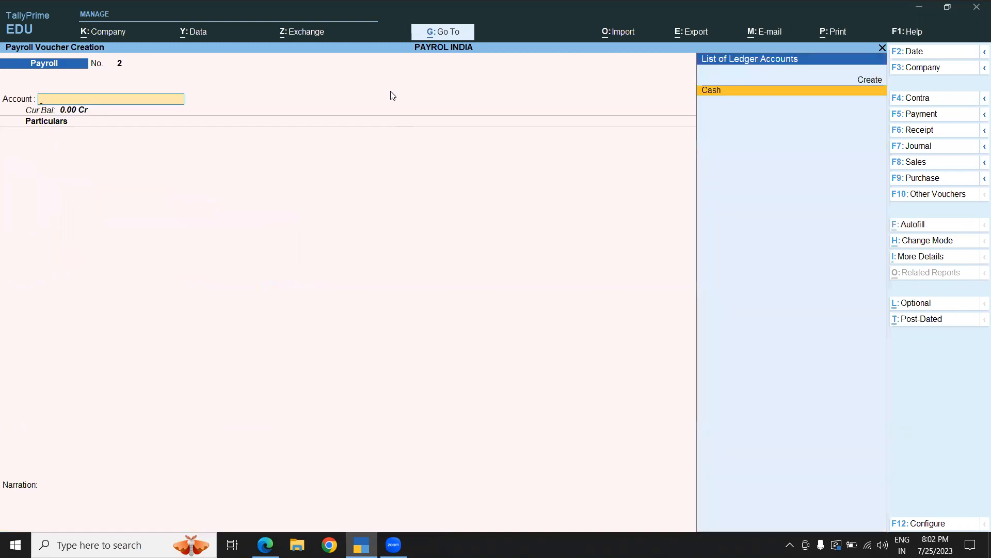
left_click(903, 230)
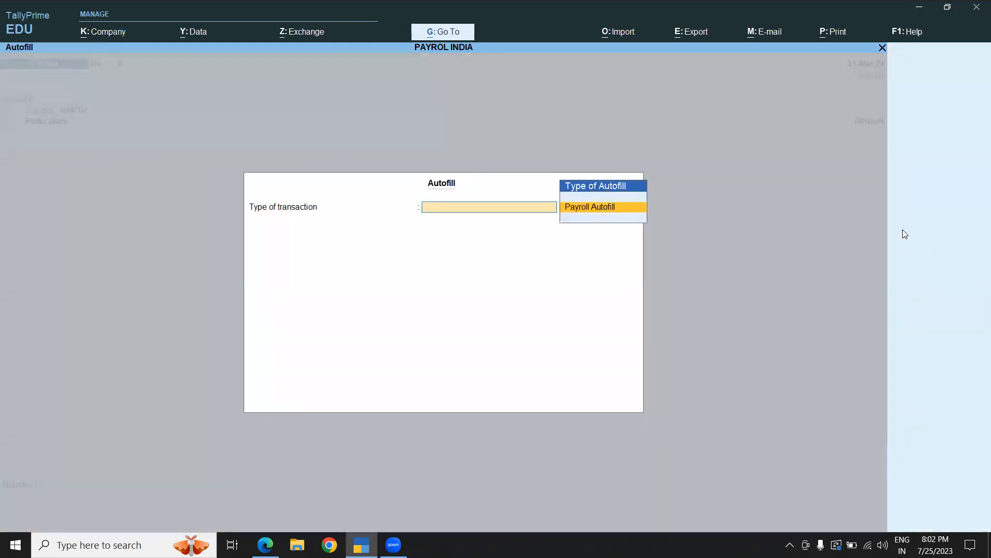
left_click(581, 208)
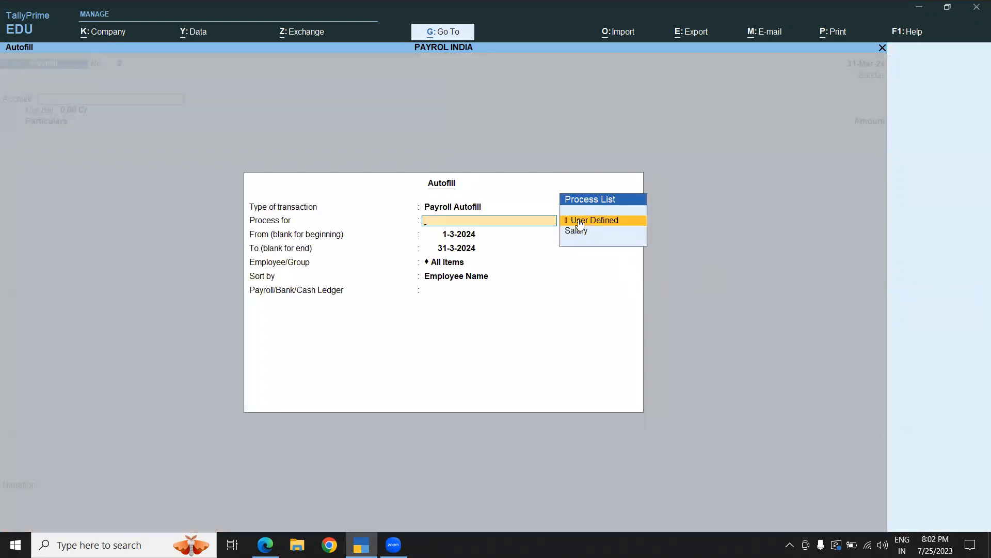
left_click(578, 219)
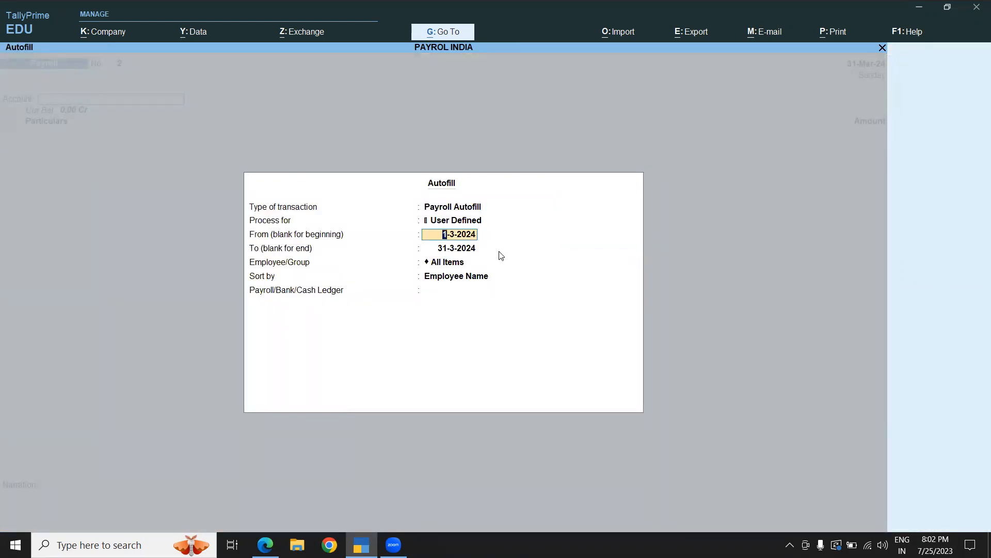
- Set the autofill period from 1-4-2023 to 31-3-2024 for All Items, sorted by Employee Name, paid from Cash
key("BackSpace")
type("1-3-")
key("BackSpace")
key("BackSpace")
type("4-2023")
key("Return")
type("1-3-20")
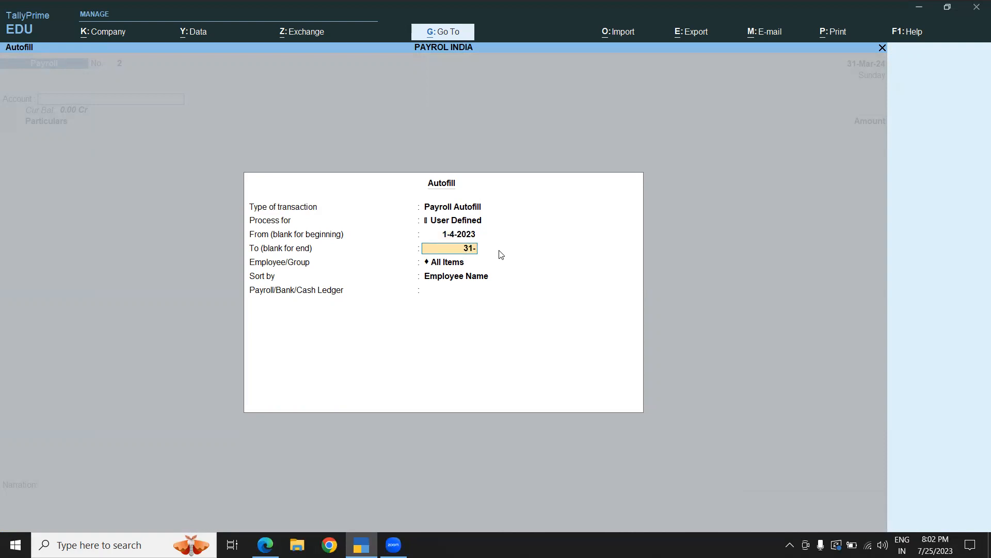
type("24")
key("Return")
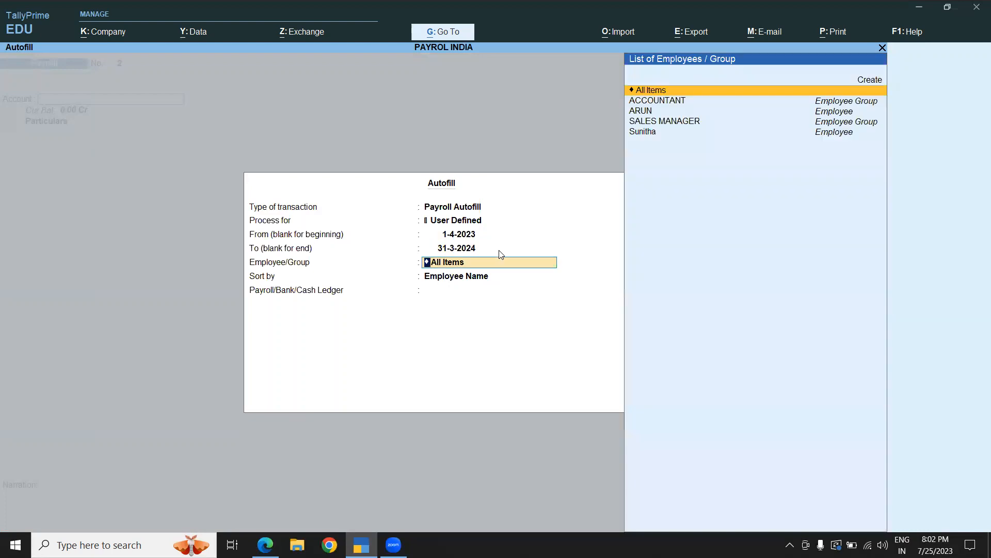
key("Return")
key("Return")
key("Return")
key("Return")
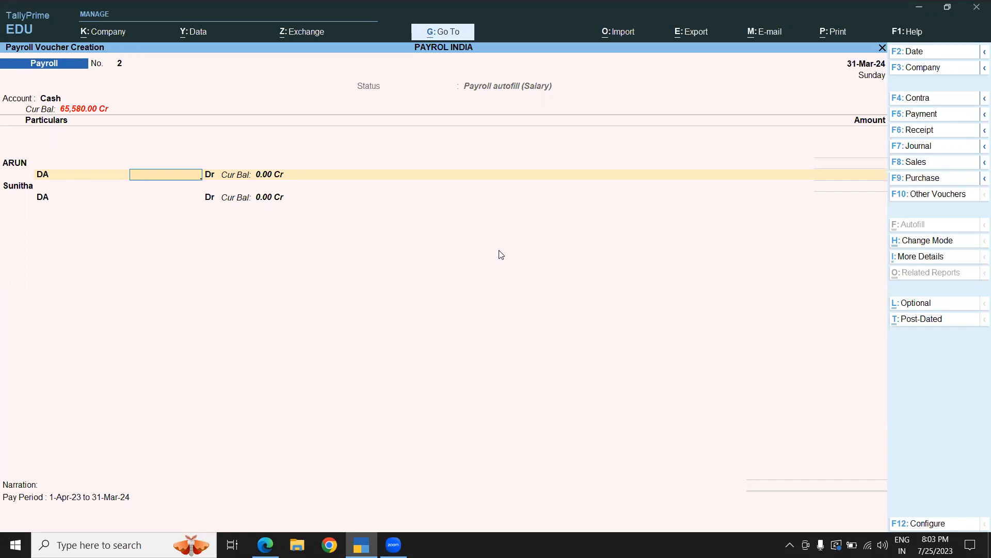
- Enter DA of 2000 for ARUN and 3500 for Sunitha and save the payroll voucher
type("2000")
key("Return")
type("3500")
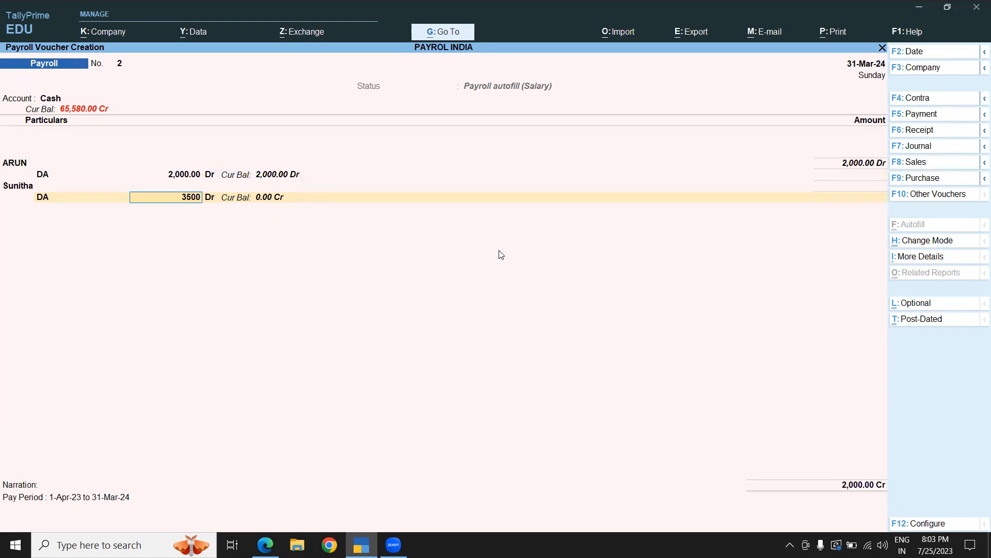
key("Return")
key("ctrl+a")
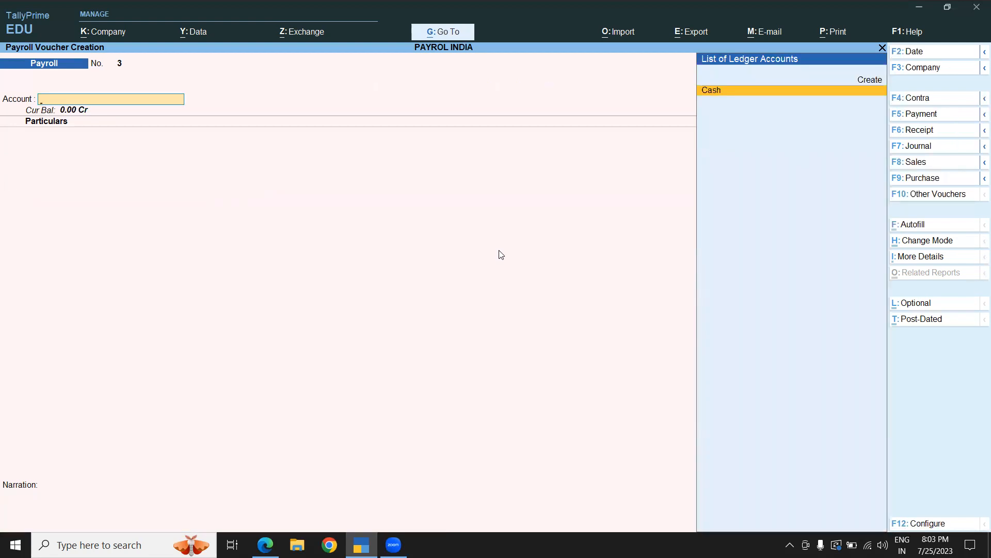
- Leave voucher entry and open the Pay Slip report from Payroll Reports for ARUN
key("Escape")
key("Return")
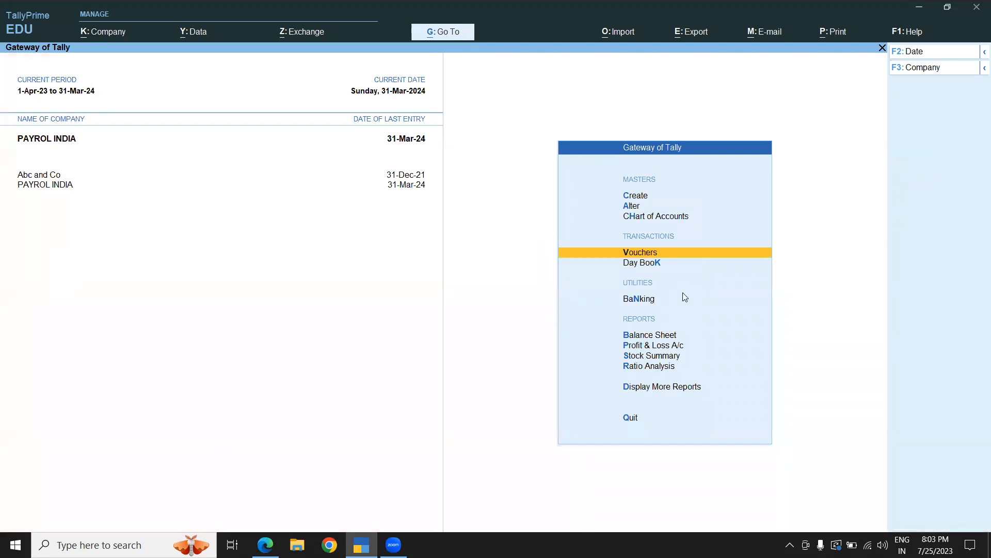
key("Escape")
key("Escape")
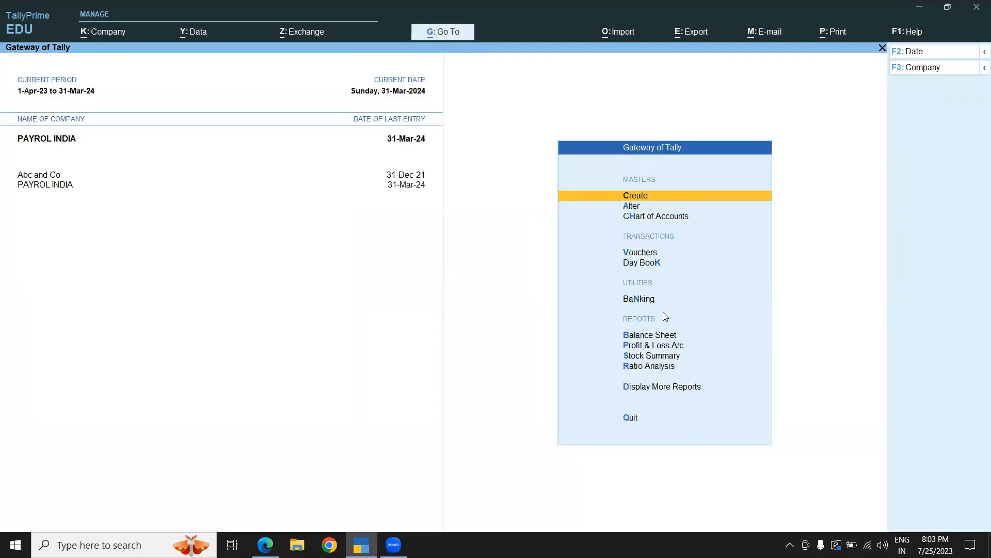
left_click(647, 390)
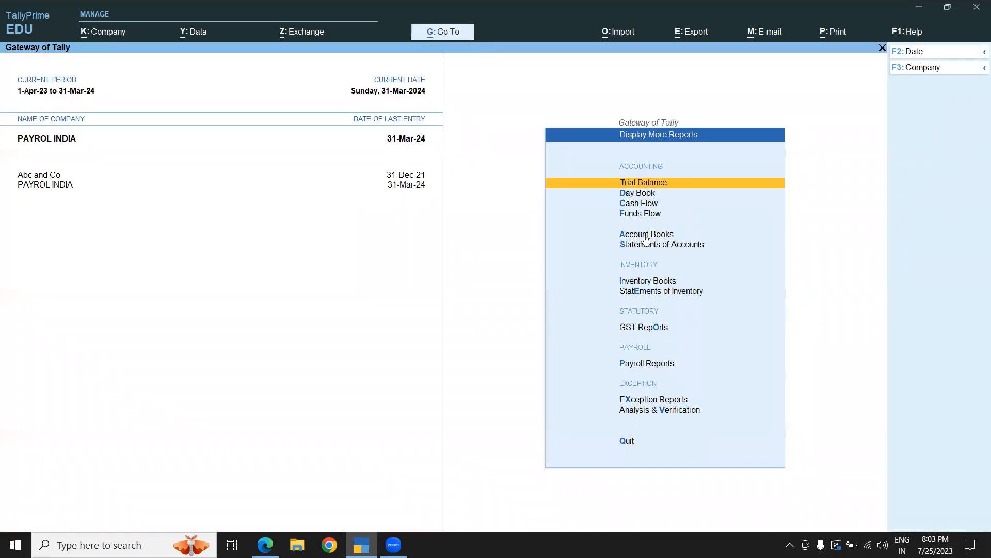
left_click(643, 329)
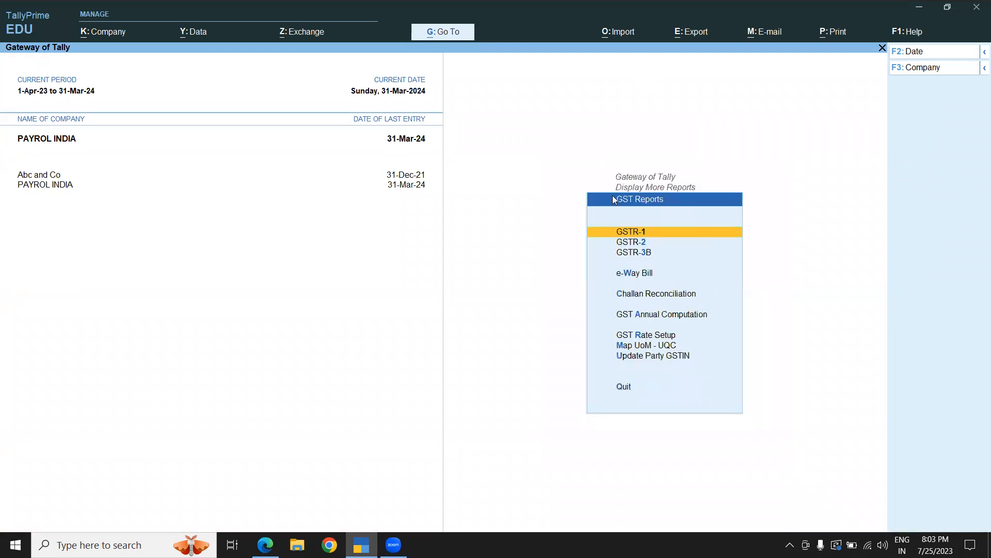
key("Escape")
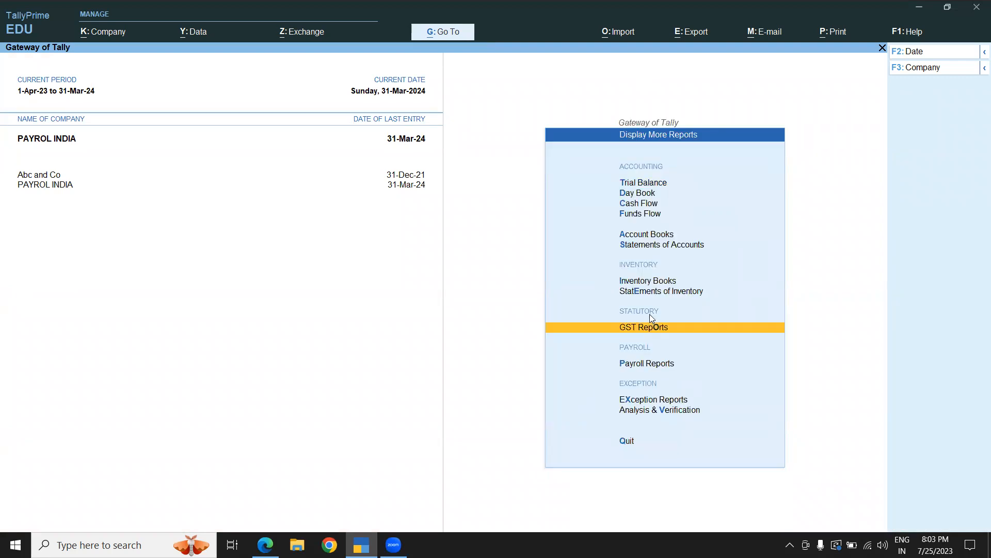
left_click(650, 364)
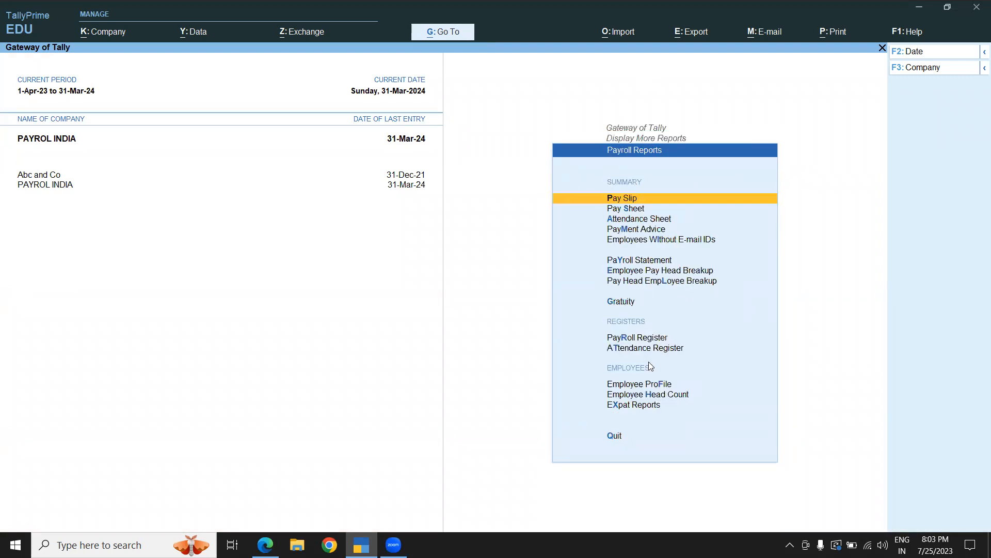
left_click(627, 198)
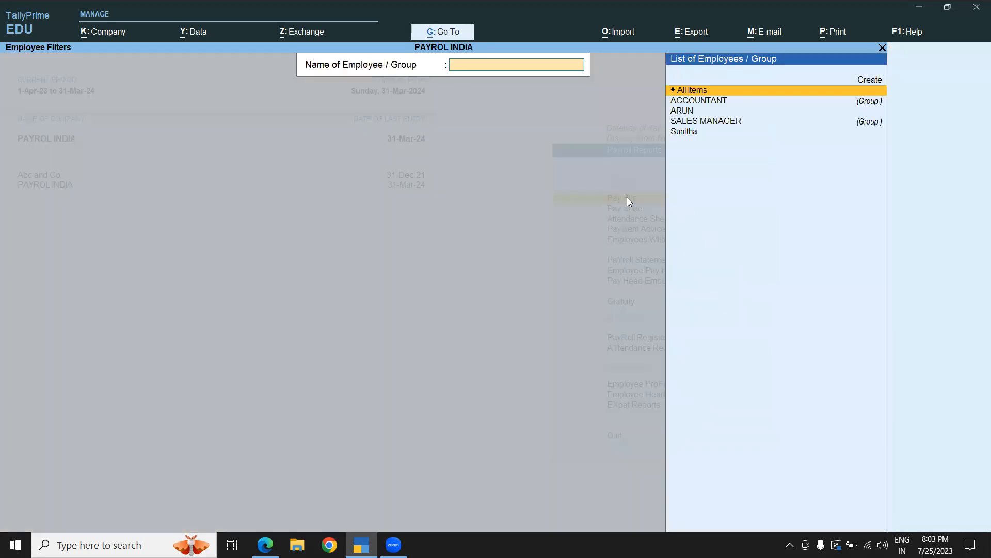
left_click(683, 102)
key("Escape")
left_click(681, 112)
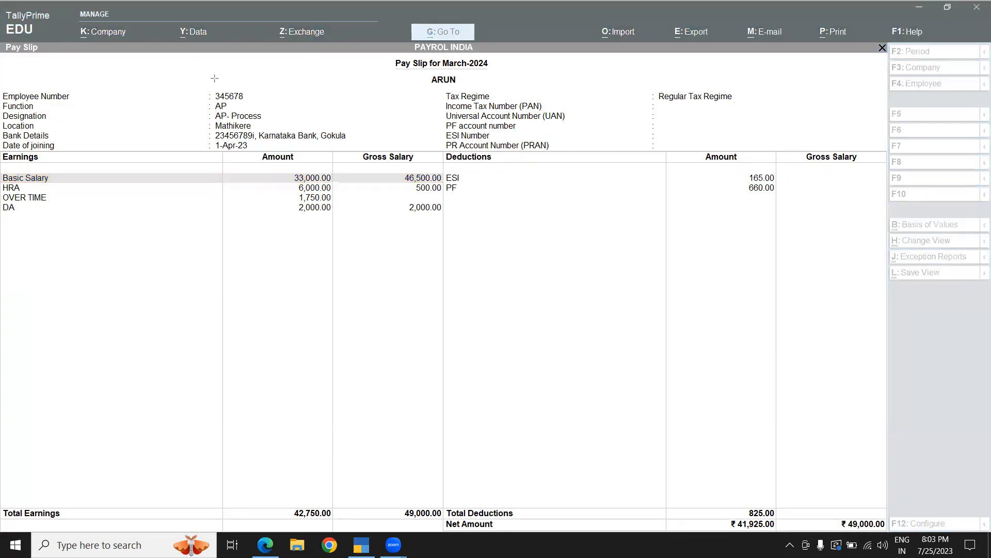
- Examine ARUN's pay slip: employee details, earnings amounts and deductions
mouse_move(334, 151)
left_mouse_down()
mouse_move(187, 101)
mouse_move(196, 55)
mouse_move(197, 81)
left_mouse_up()
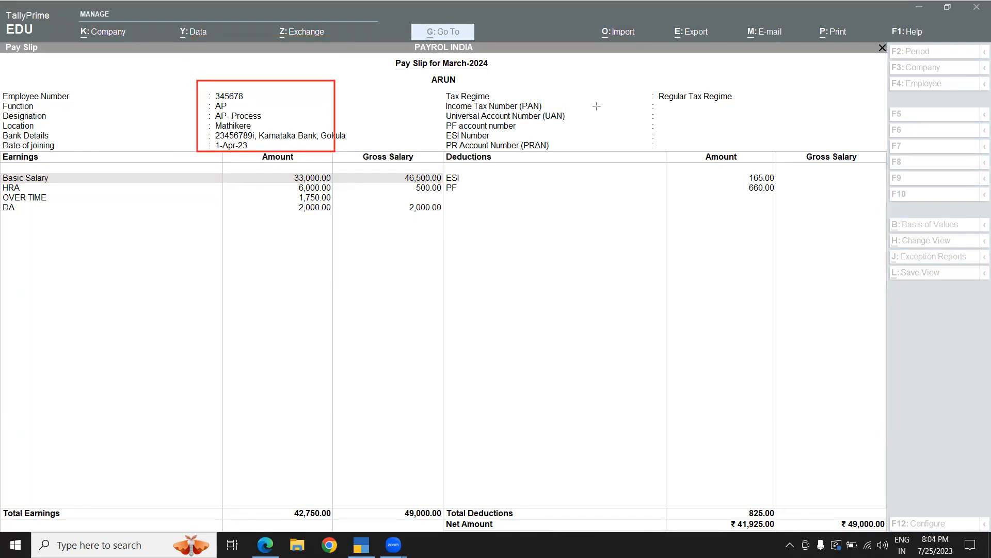
mouse_move(760, 145)
left_mouse_down()
mouse_move(594, 155)
mouse_move(437, 113)
mouse_move(429, 87)
left_mouse_up()
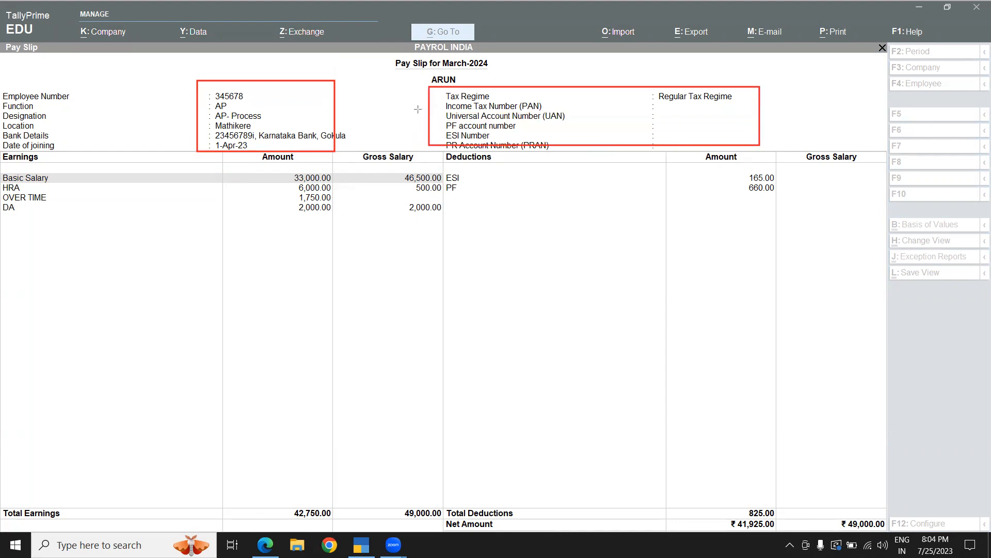
left_click(657, 106)
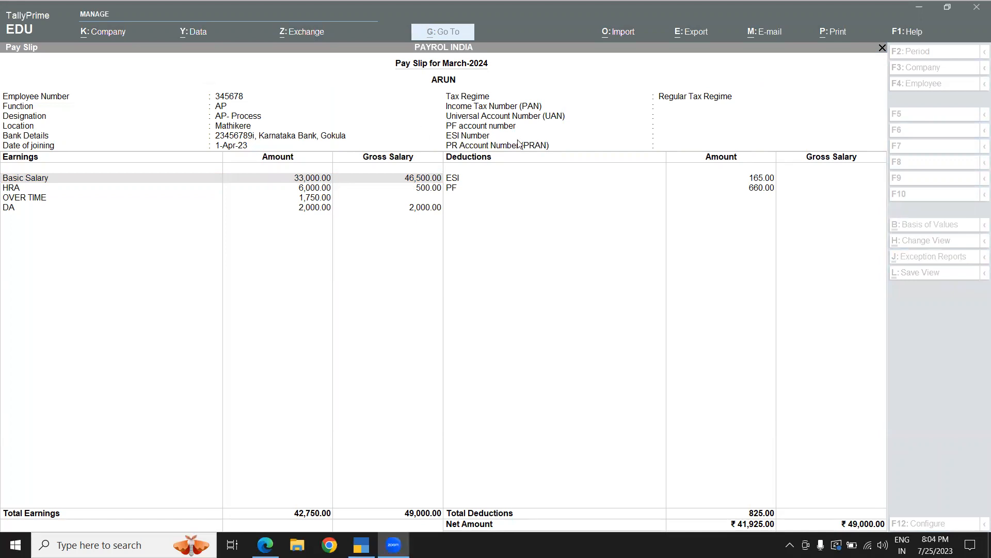
left_click(293, 200)
left_click(292, 199)
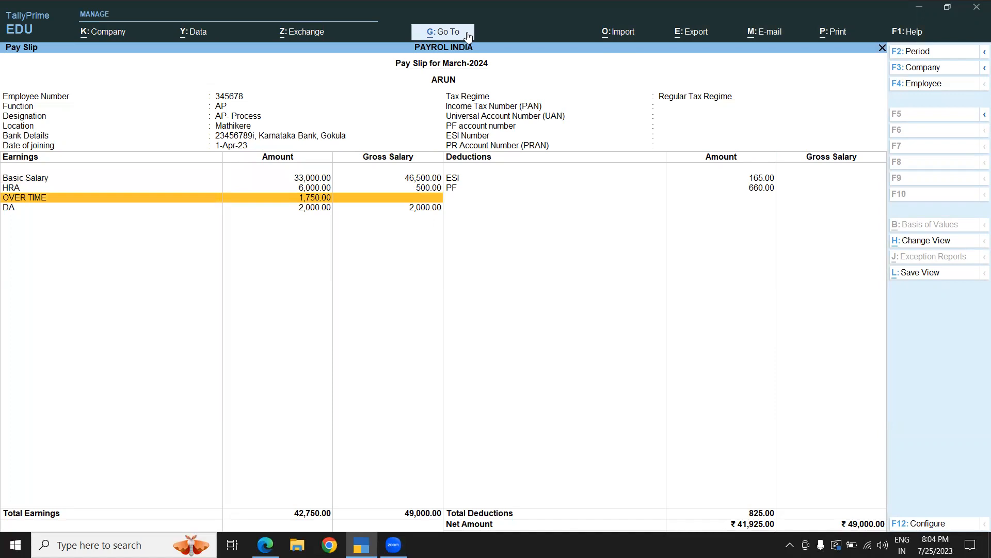
mouse_move(240, 148)
left_mouse_down()
mouse_move(342, 270)
mouse_move(350, 241)
left_mouse_up()
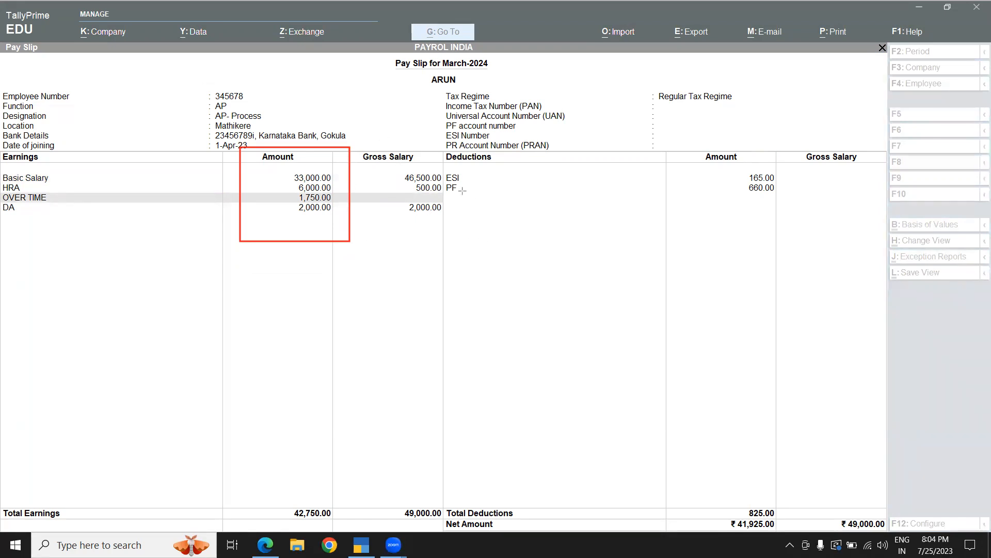
left_click_drag(706, 142, 797, 226)
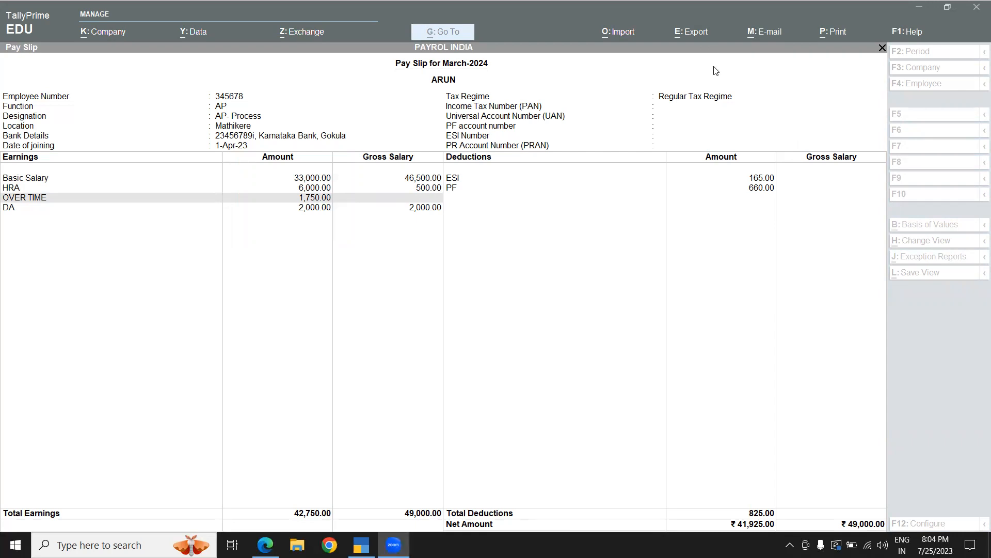
left_click(500, 237)
- Open and review the pay slip for Sunitha
key("Escape")
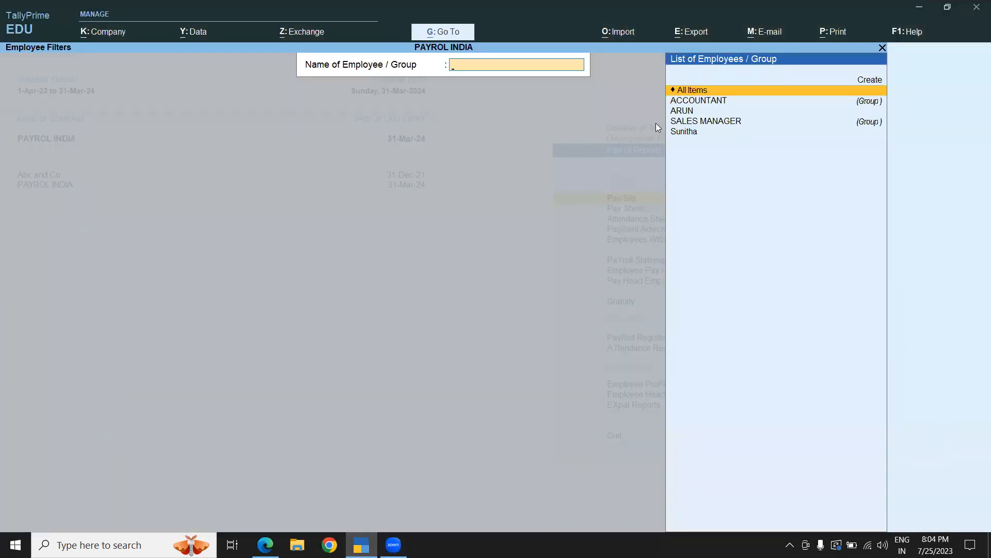
left_click(679, 132)
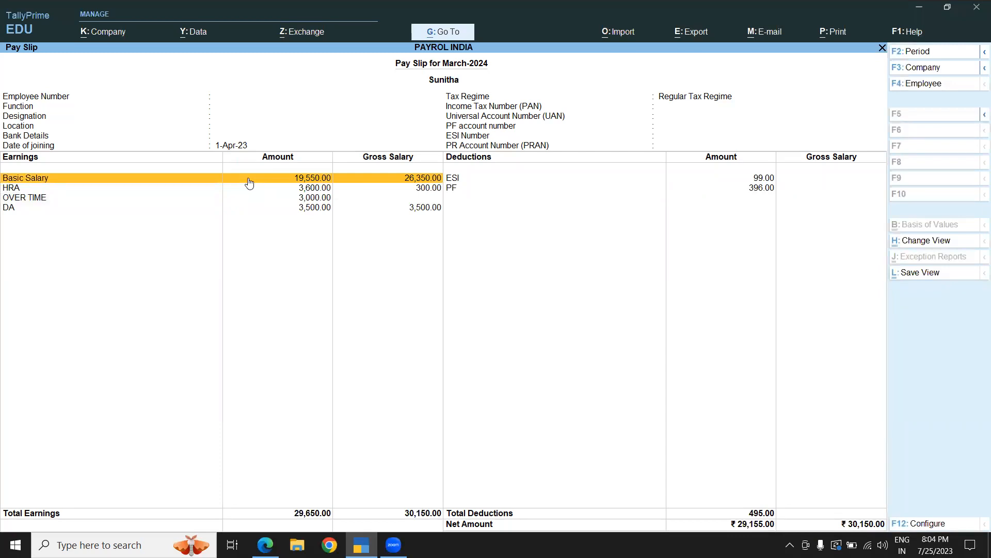
key("Escape")
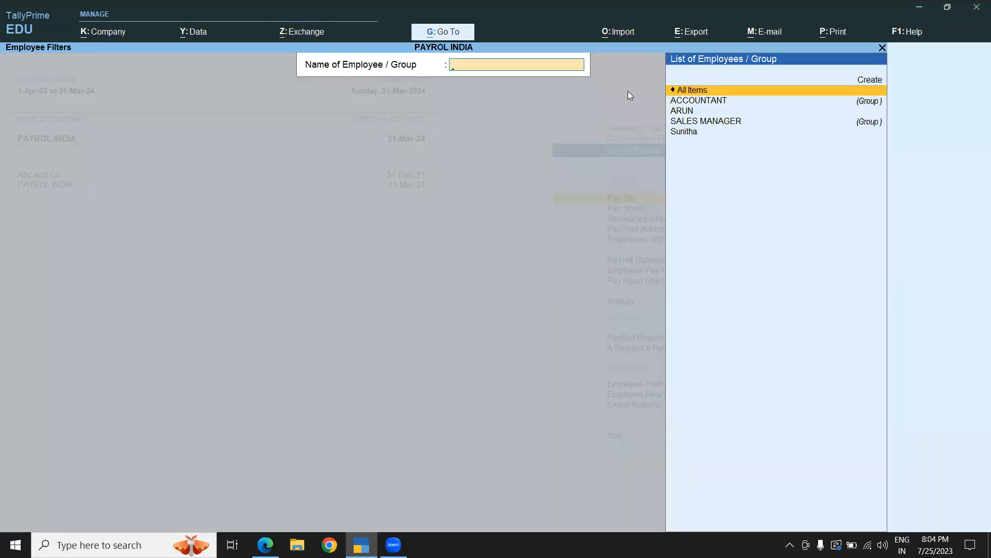
- View the Pay Sheet report for all employees, then for ARUN alone
key("Escape")
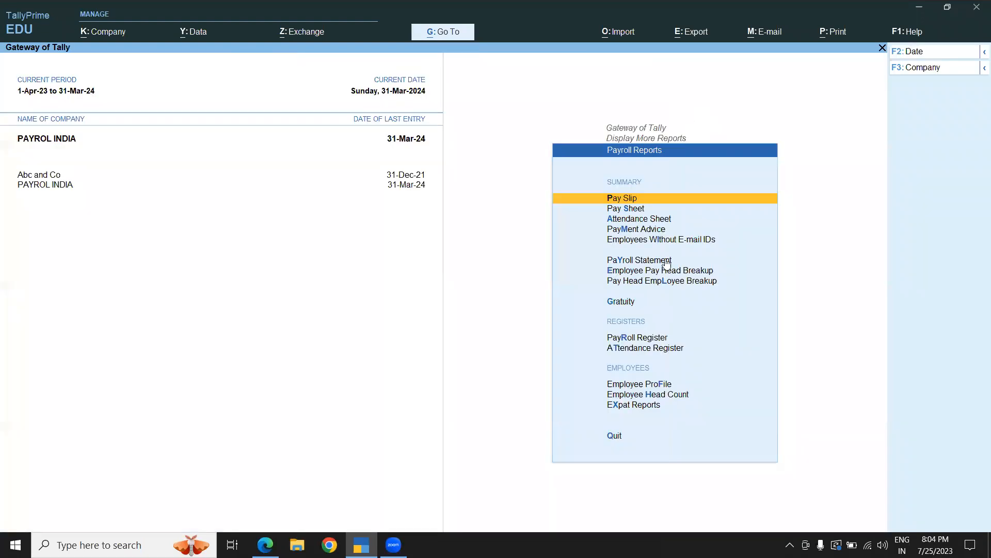
left_click(626, 210)
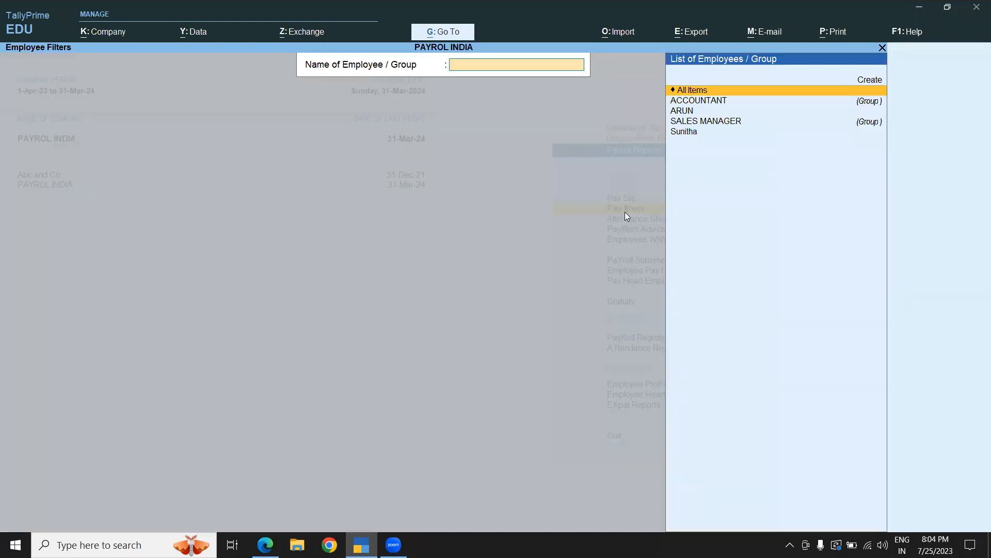
left_click(683, 92)
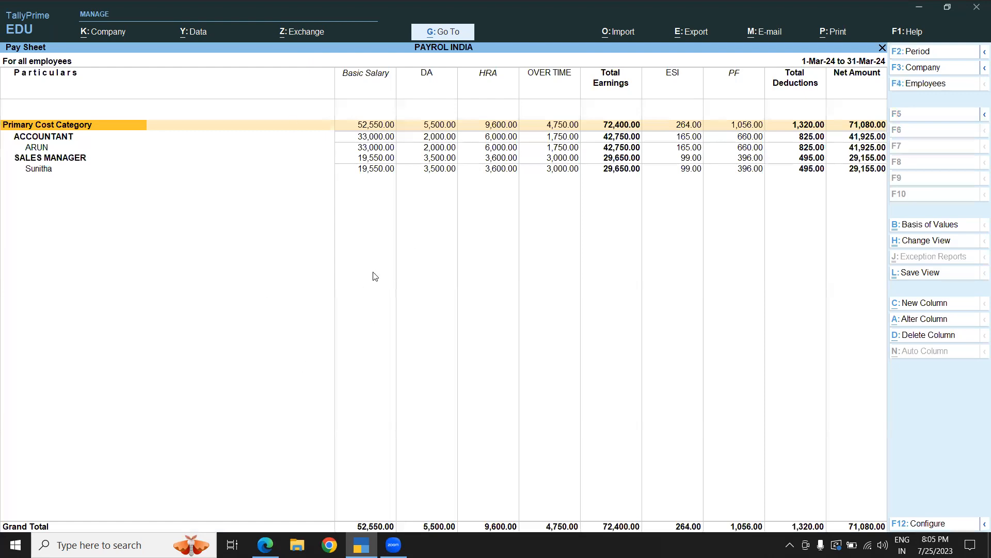
key("Escape")
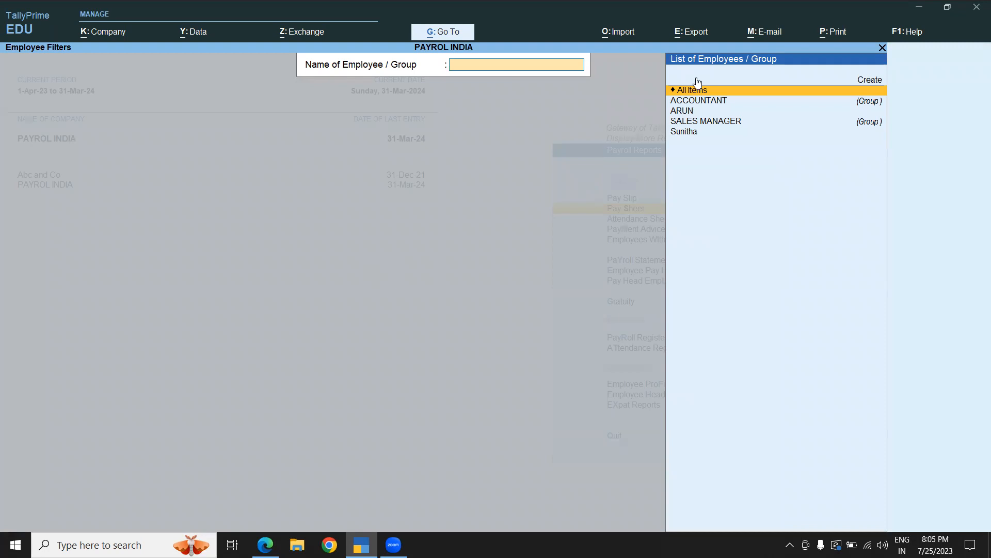
left_click(683, 112)
left_click(683, 113)
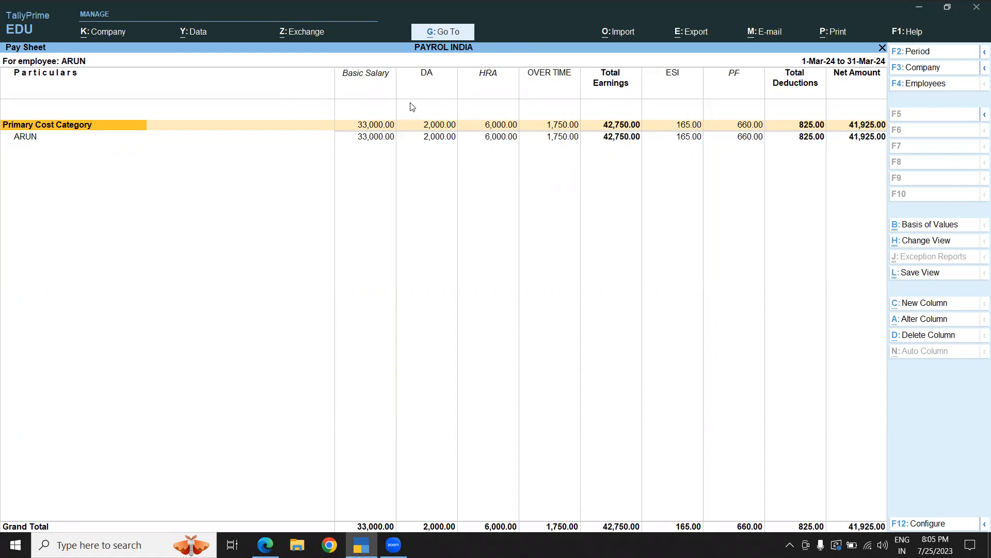
- Filter the Pay Sheet to employee Sunitha and export it to Excel as Pay Sheet.xlsx
key("F4")
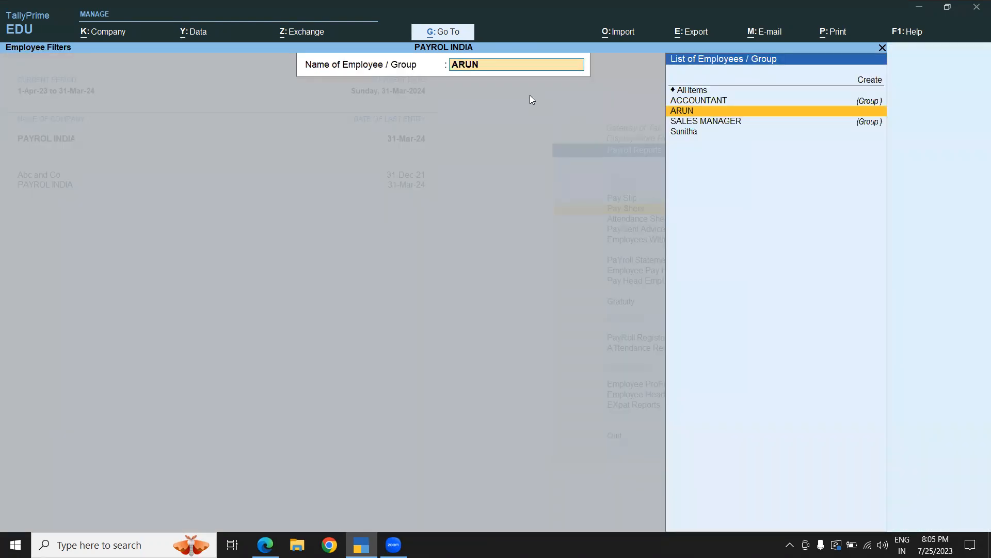
left_click(698, 136)
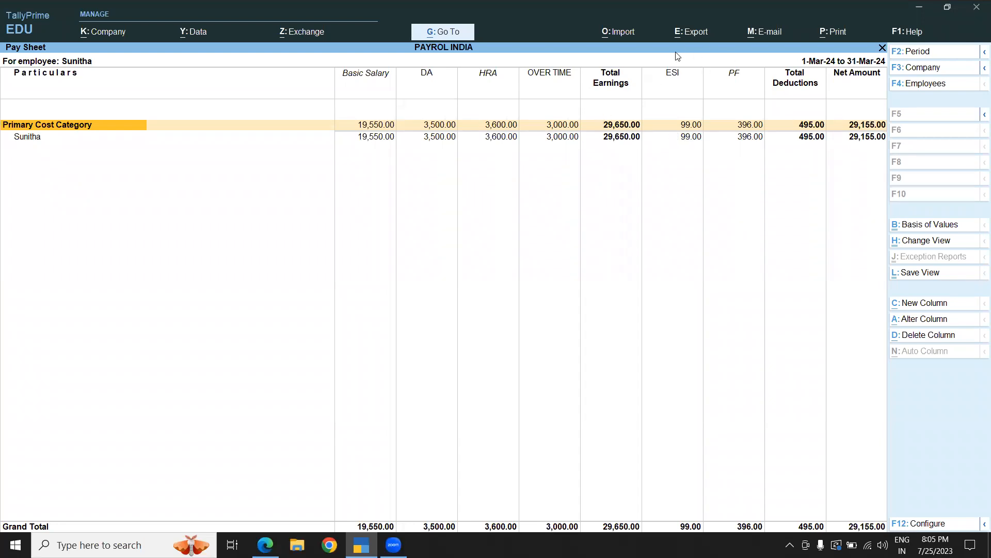
left_click(684, 34)
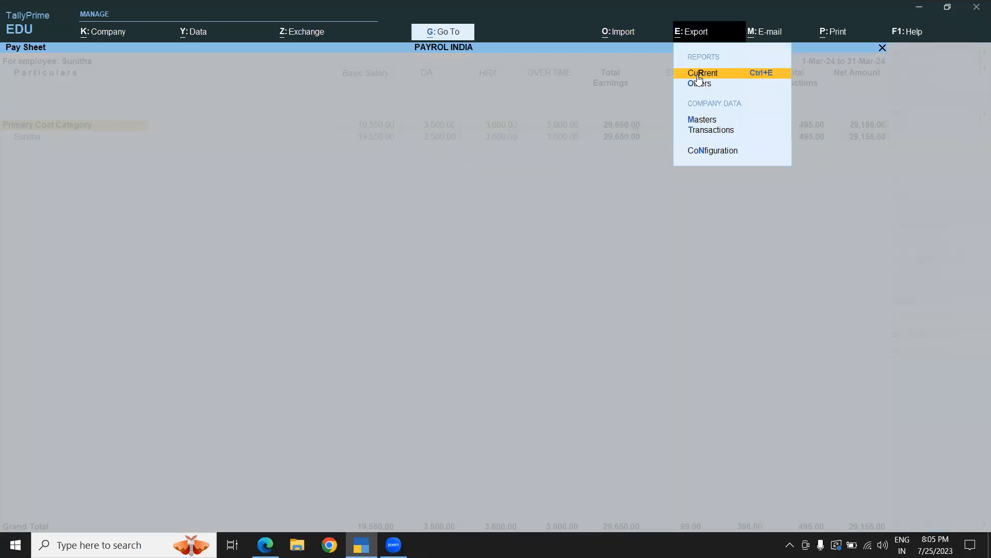
left_click(696, 73)
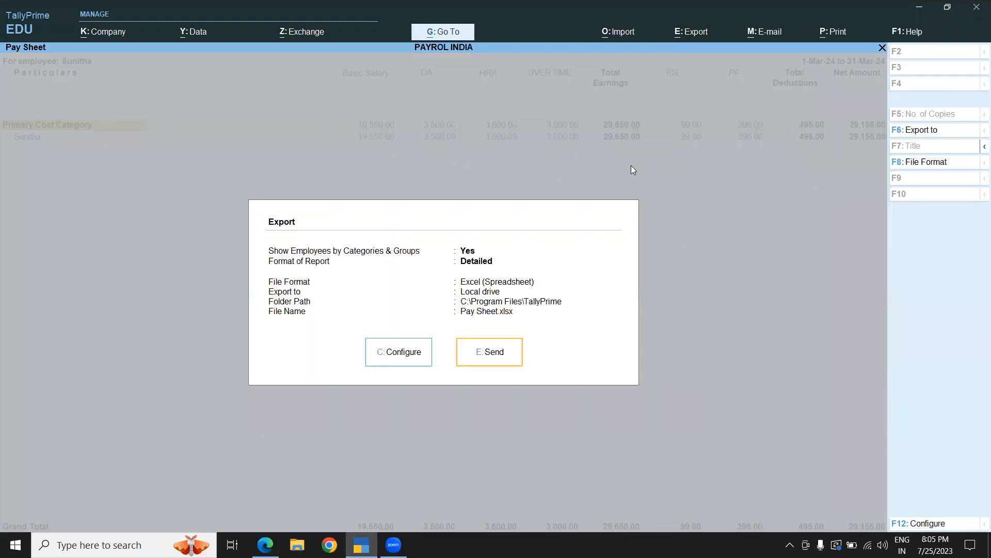
left_click(475, 353)
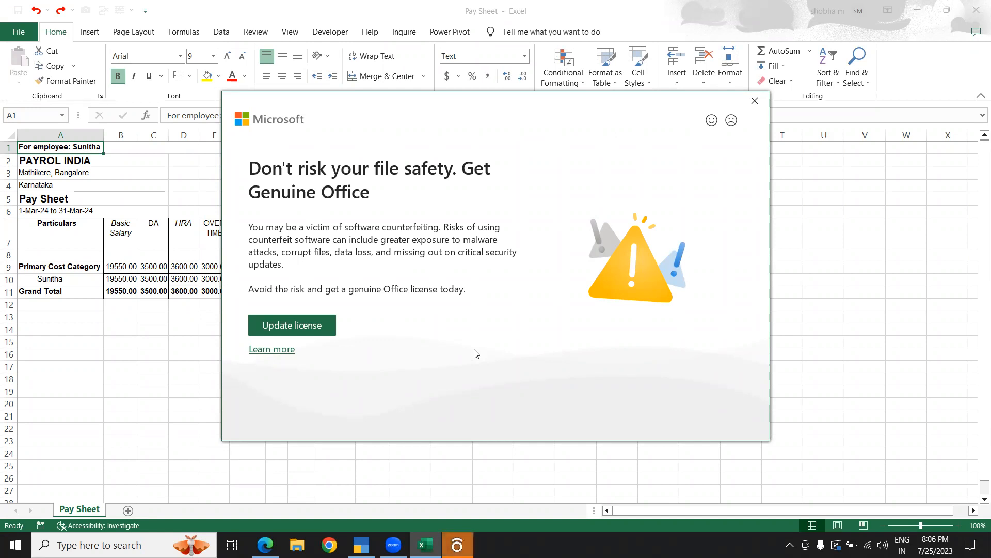
- Dismiss the Office license prompt and review the exported Pay Sheet spreadsheet
left_click(754, 105)
left_click(100, 291)
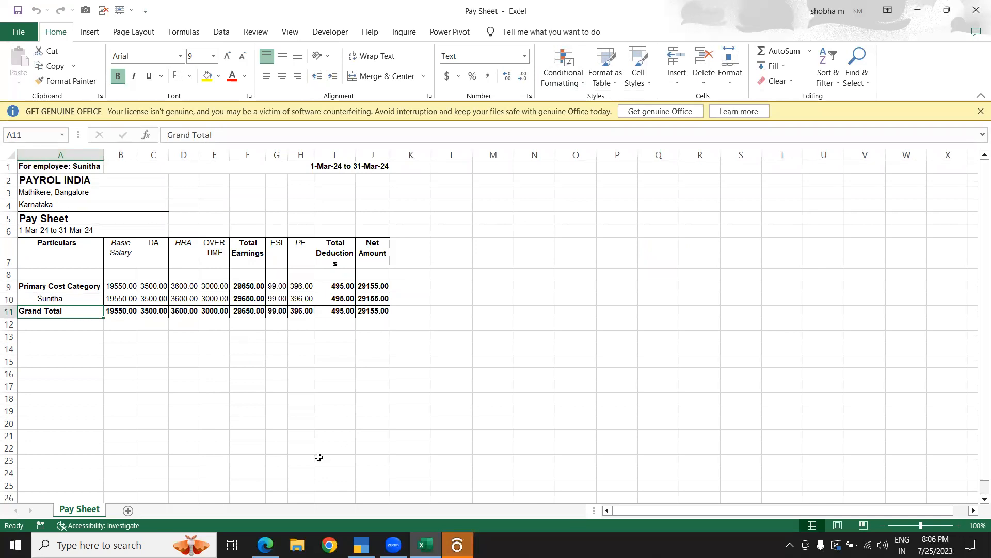
left_click(321, 437)
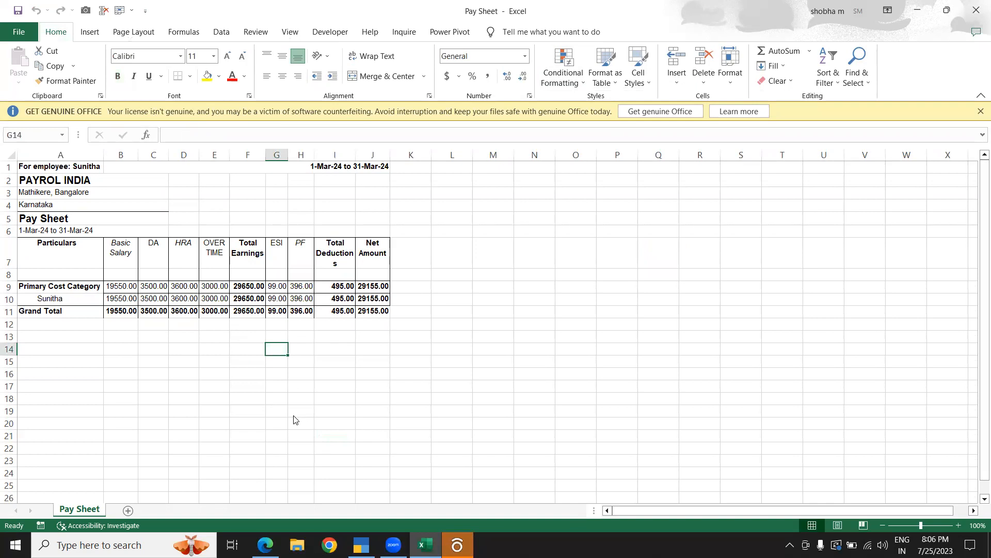
- Switch to the tutorial notes PDF and read through the pay head list in Step 1
key("alt+Tab")
left_click(265, 545)
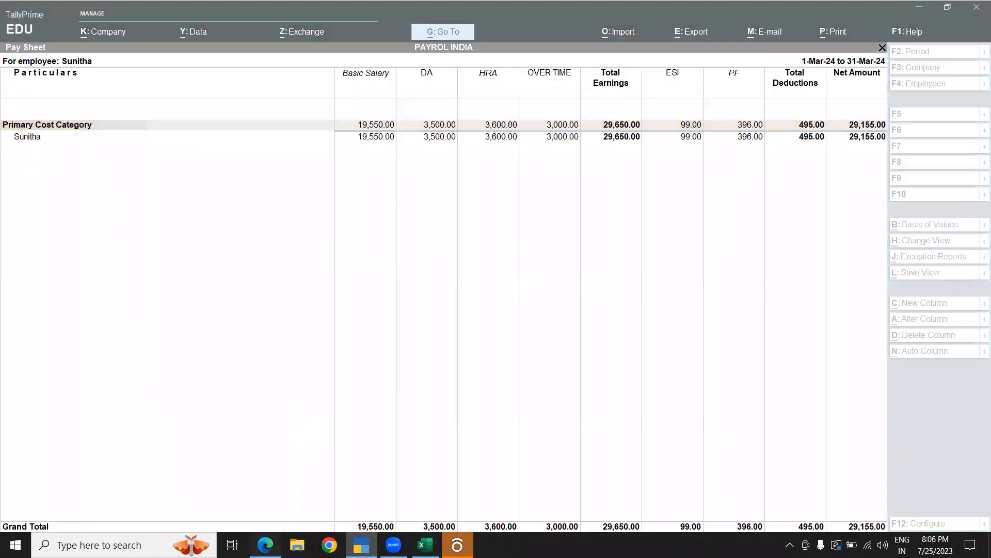
scroll(341, 213, "up", 10)
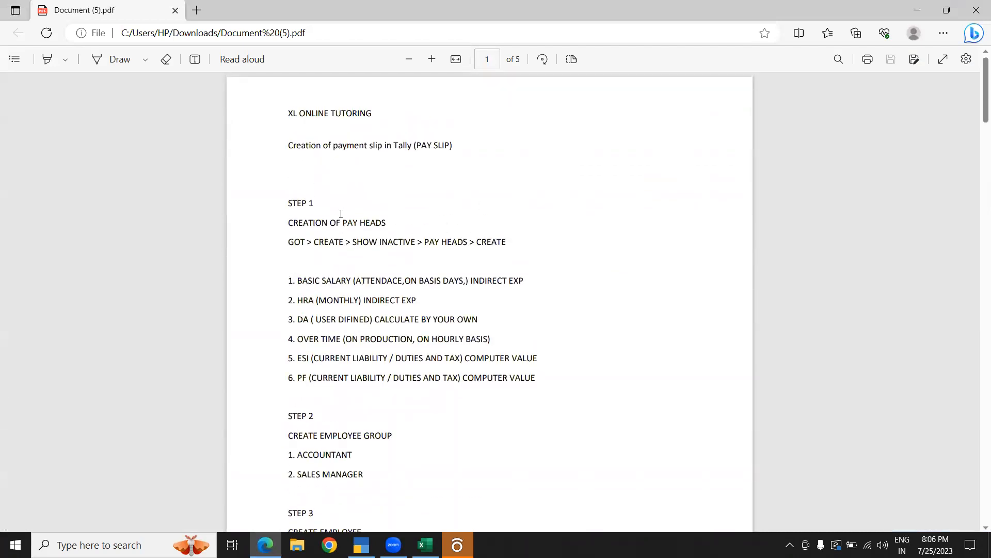
left_click_drag(293, 300, 316, 305)
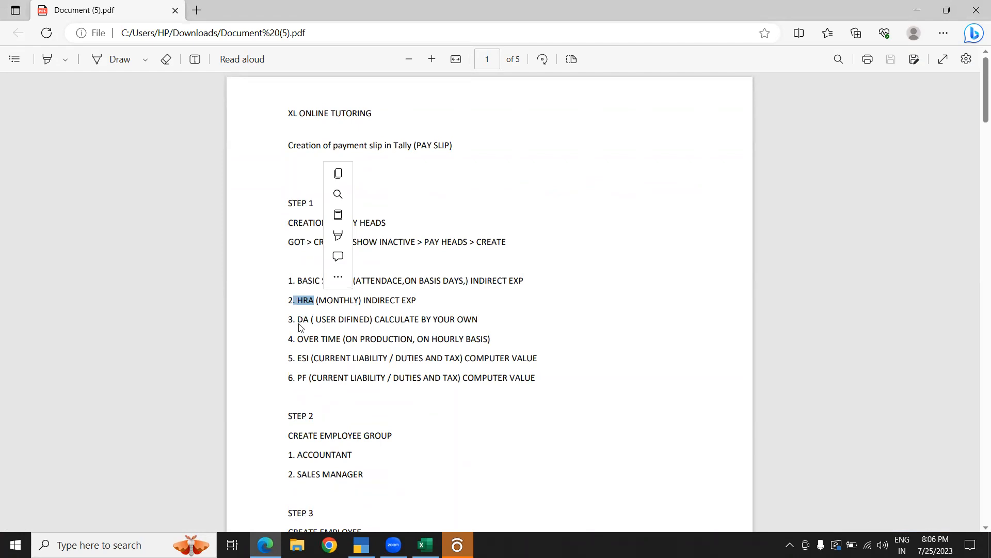
left_click_drag(295, 321, 297, 323)
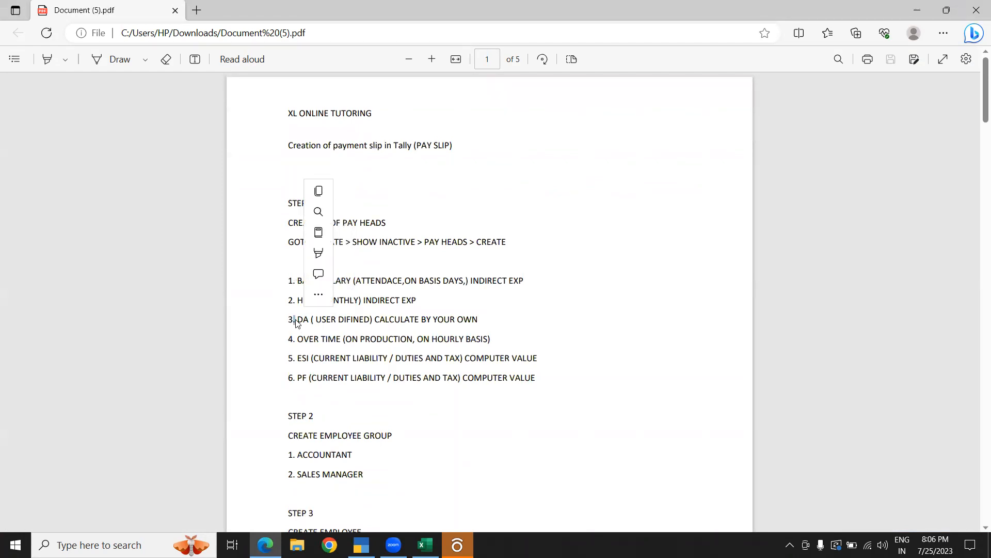
left_click_drag(314, 358, 305, 383)
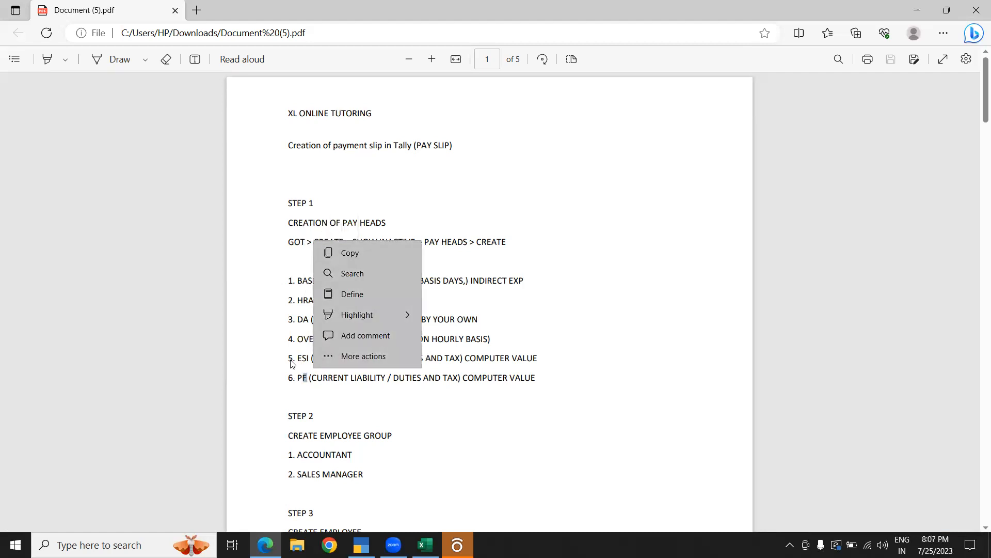
left_click(296, 360)
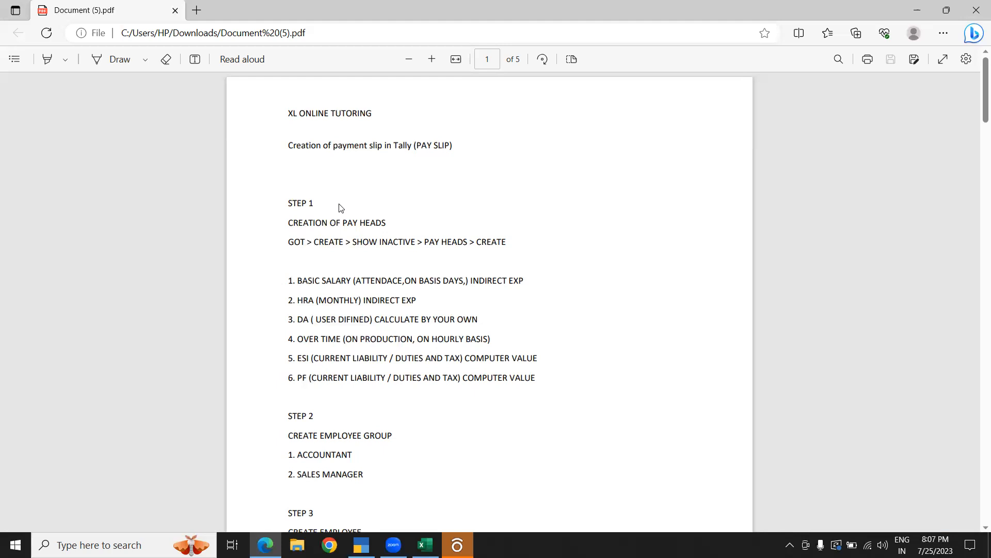
- Back out of the payroll reports, quit TallyPrime, and close the PDF window
left_click(362, 544)
key("Escape")
key("Escape")
key("Escape")
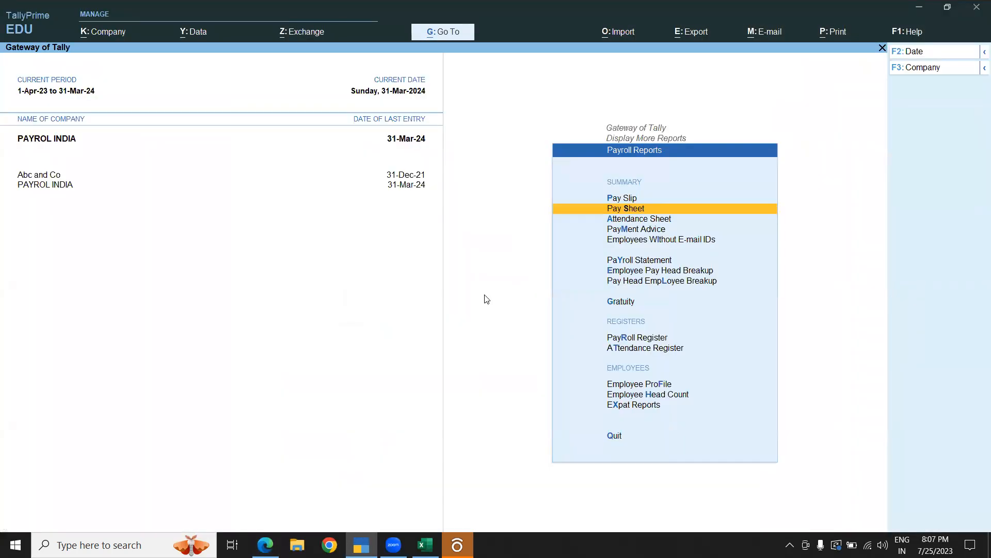
key("Escape")
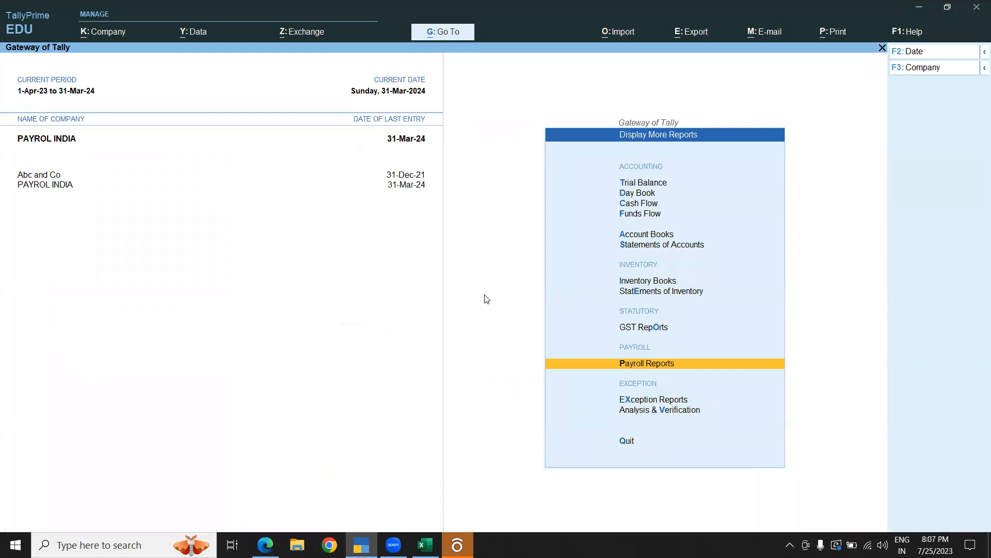
key("Escape")
key("Escape")
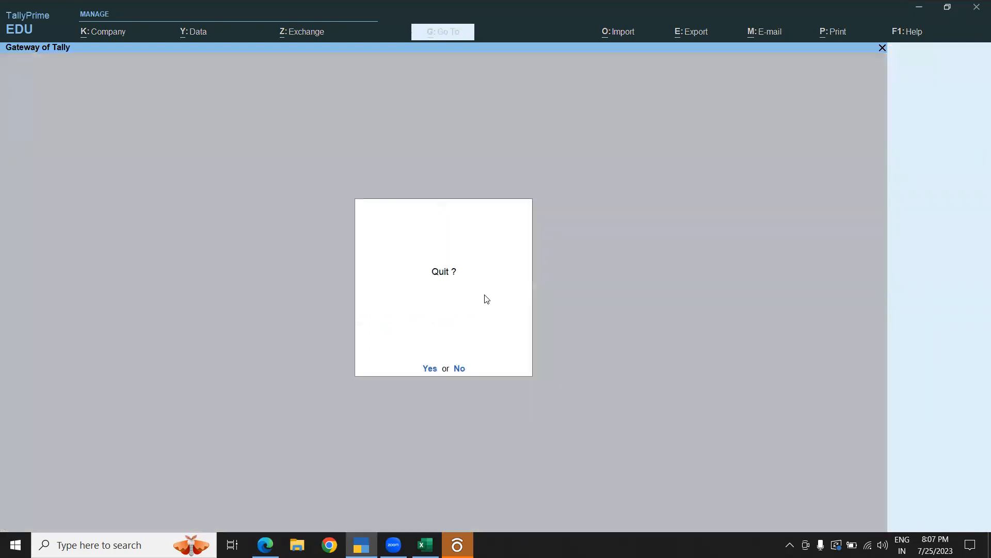
key("Return")
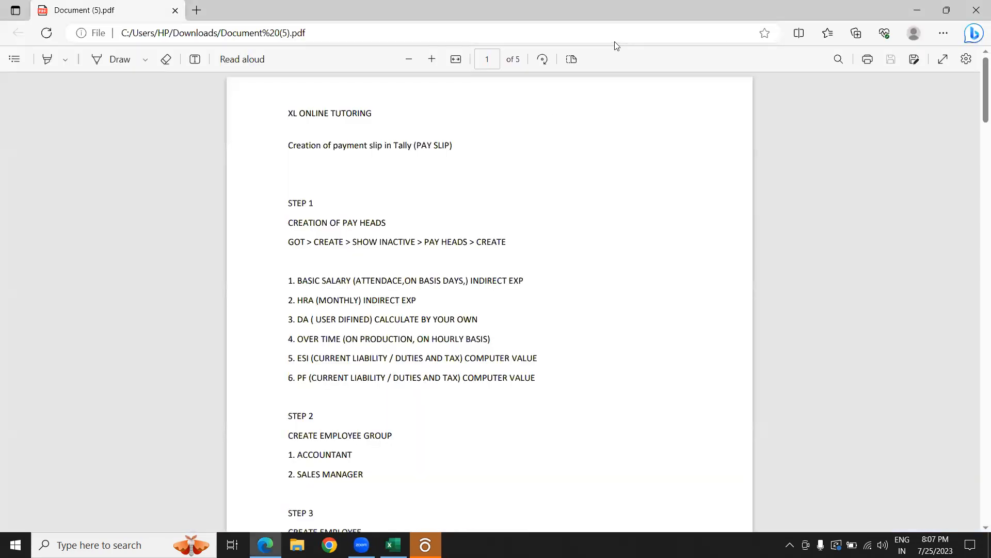
left_click(977, 5)
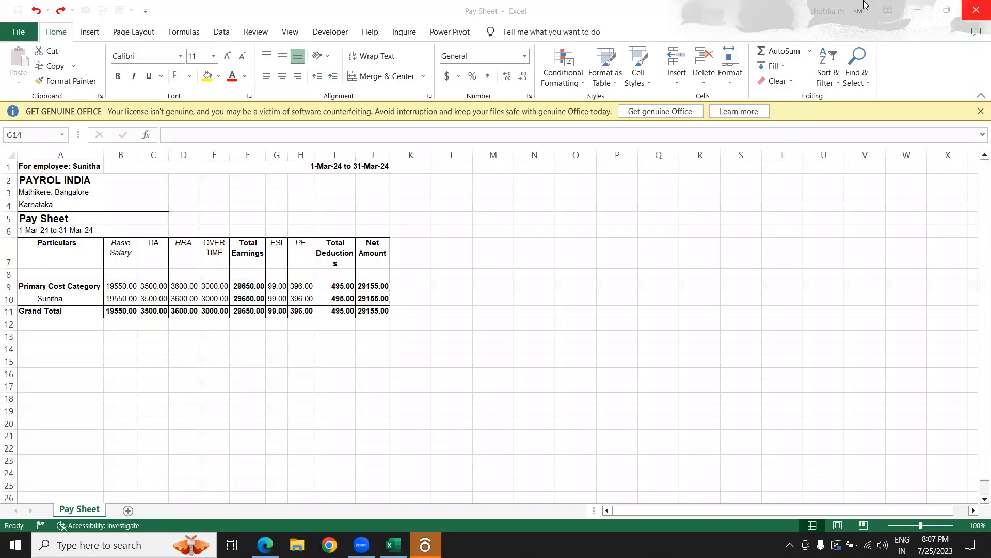